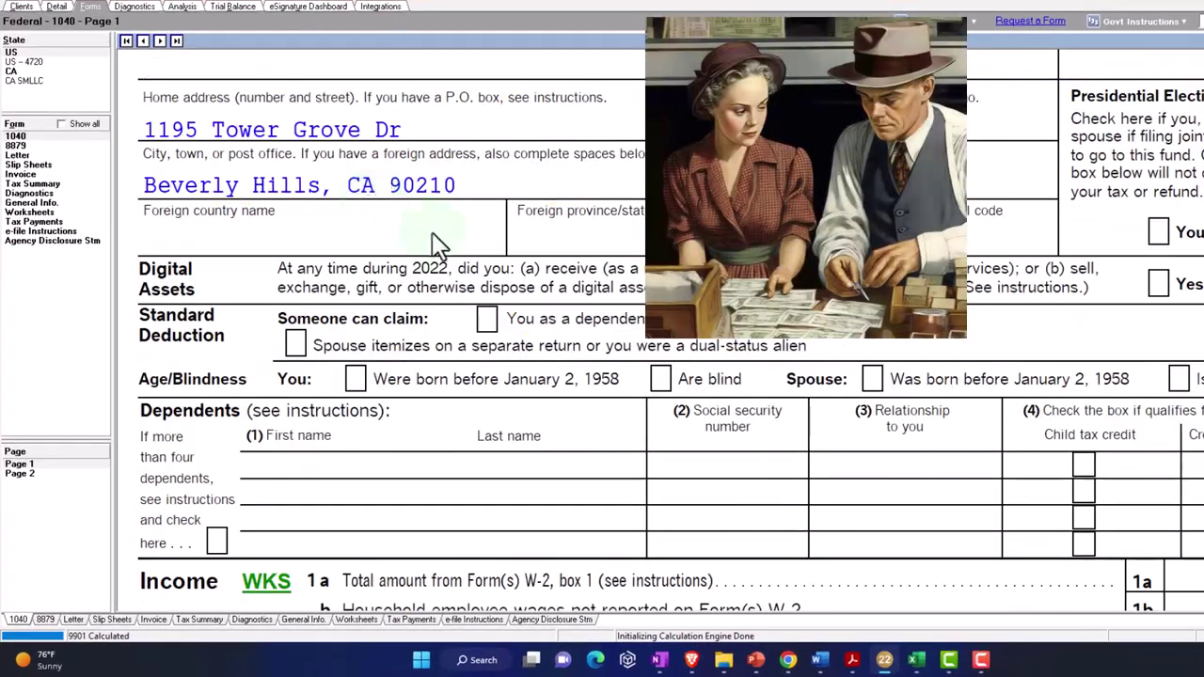
- Review Form 1040 pages 1 and 2 in Lacerte
scroll(532, 287, "down", 3)
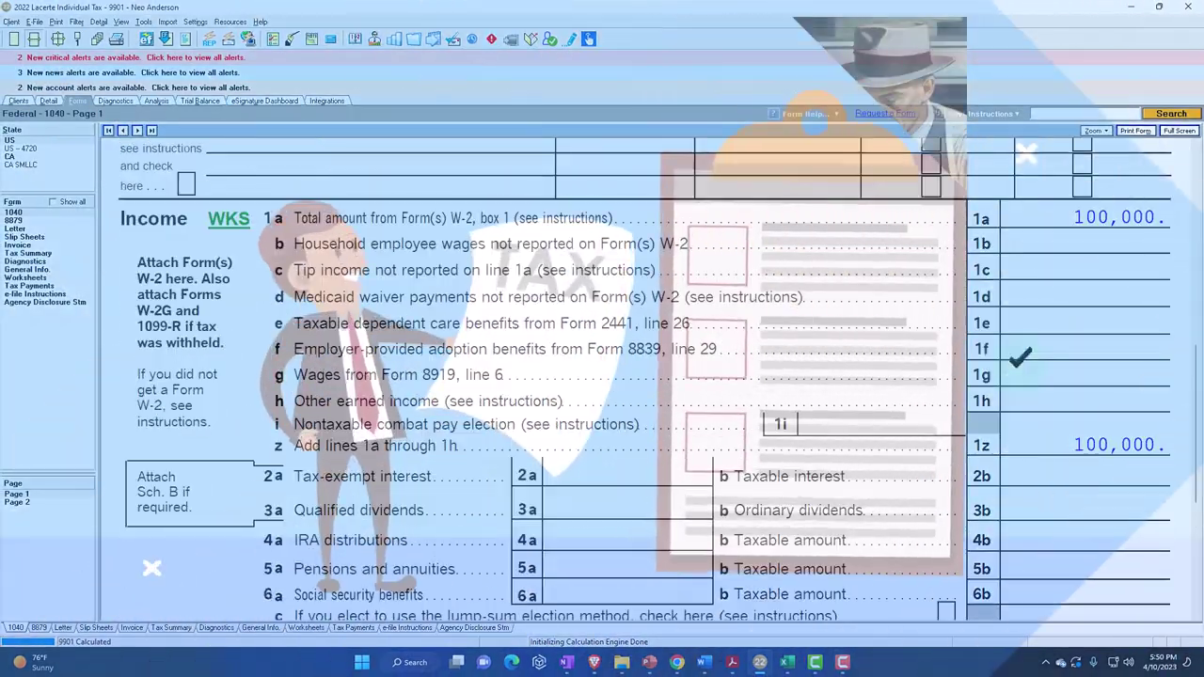
scroll(640, 376, "down", 5)
scroll(644, 373, "down", 1)
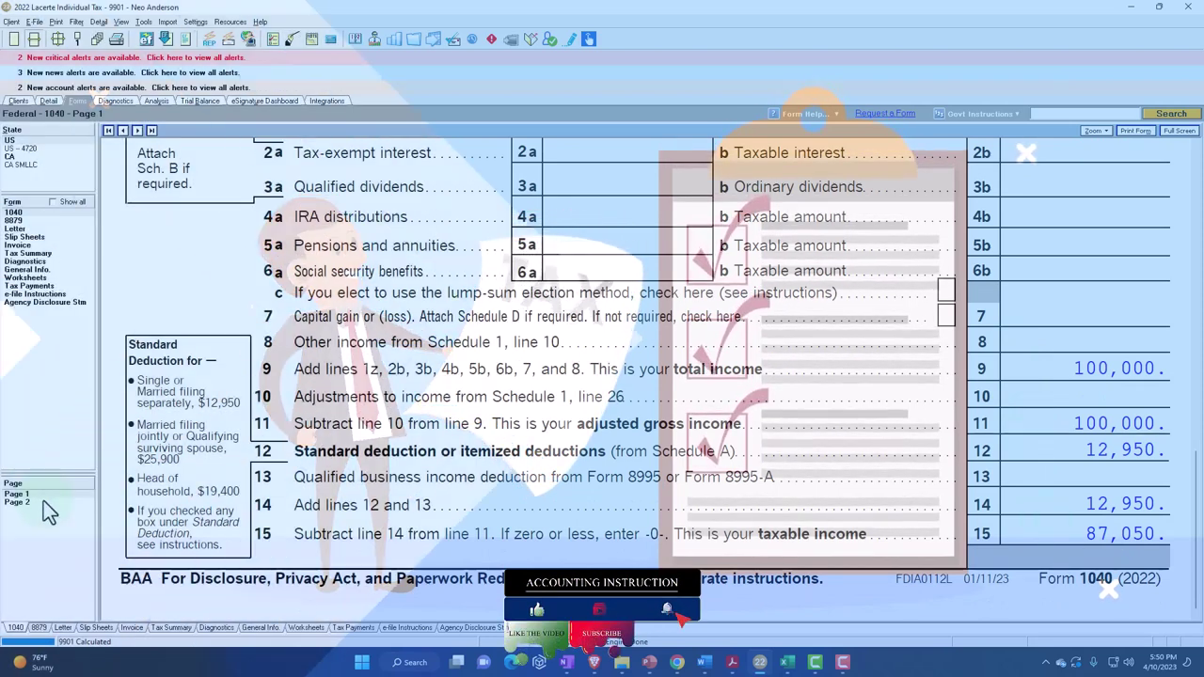
left_click(44, 501)
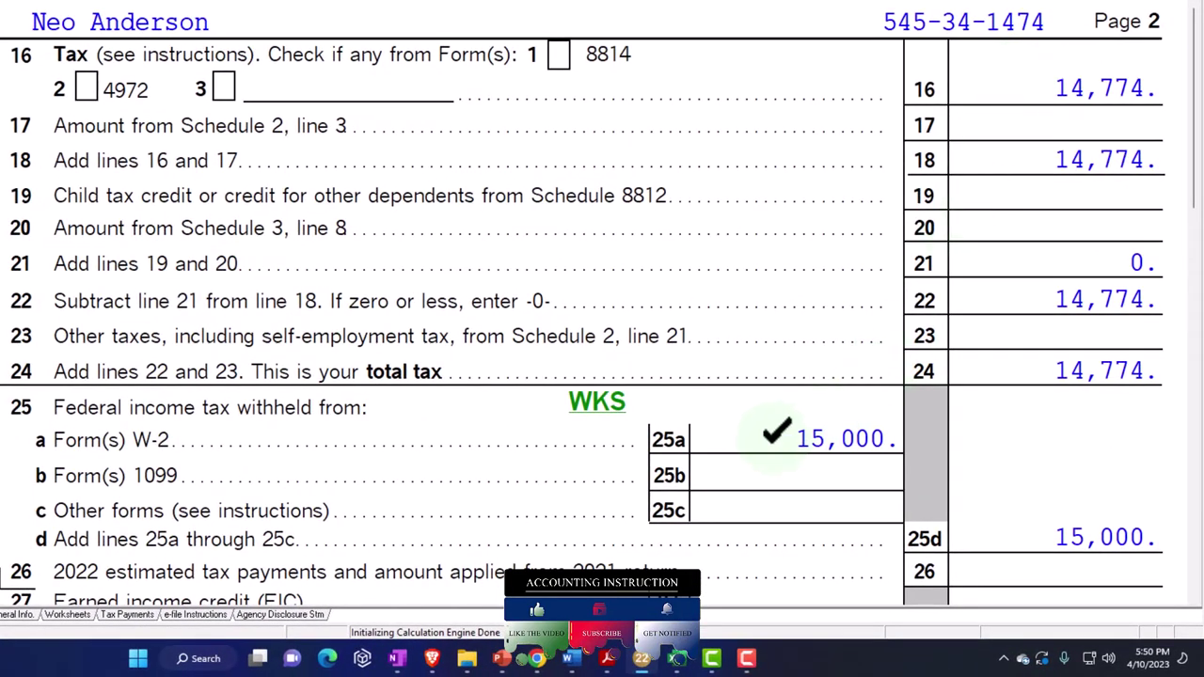
scroll(776, 433, "down", 5)
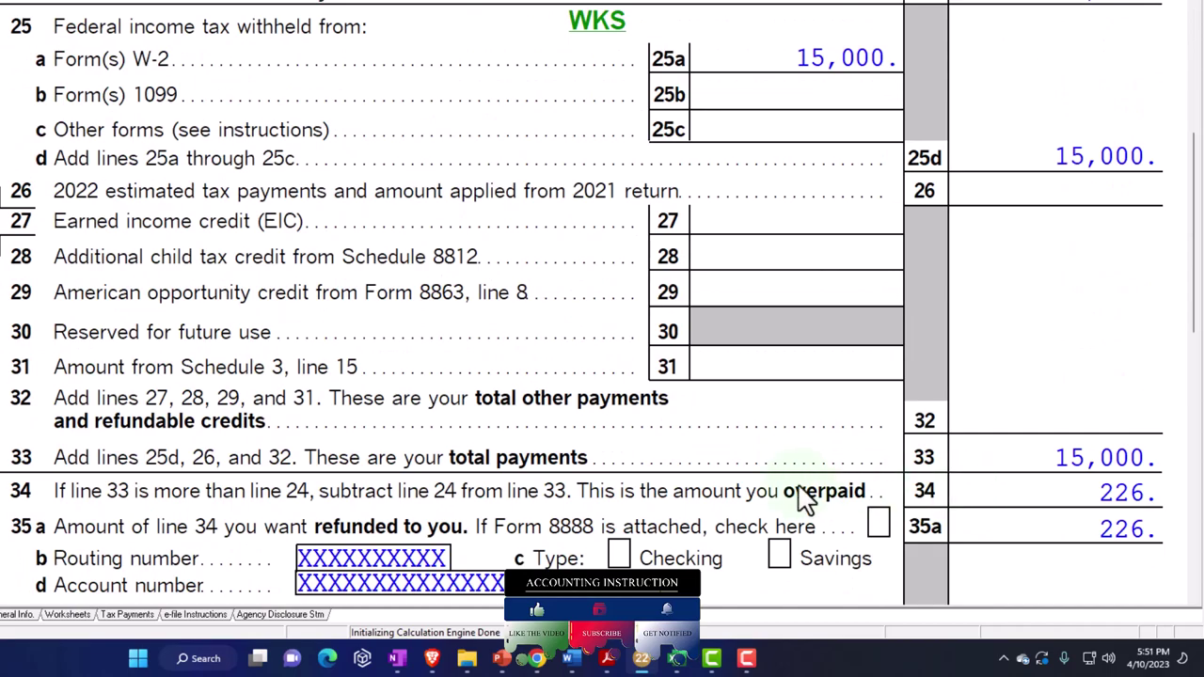
left_click(52, 447)
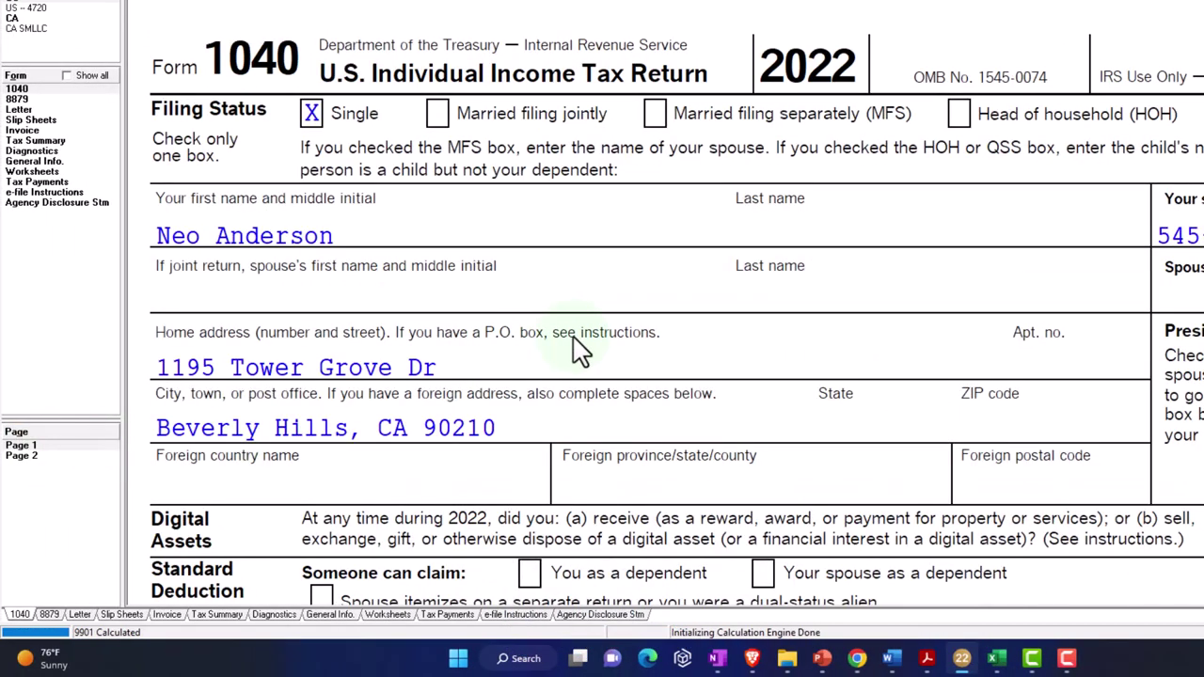
- Show the PowerPoint slide of 2022 maximum EIC and AGI limits by number of children
scroll(578, 350, "down", 4)
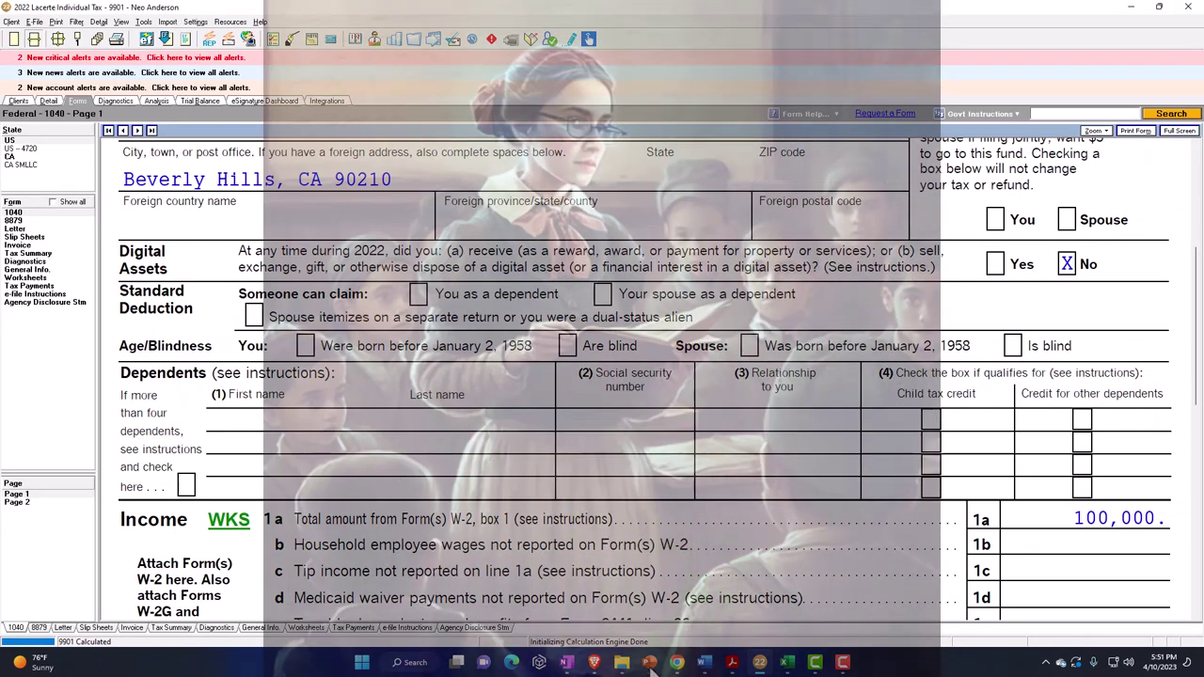
left_click(649, 663)
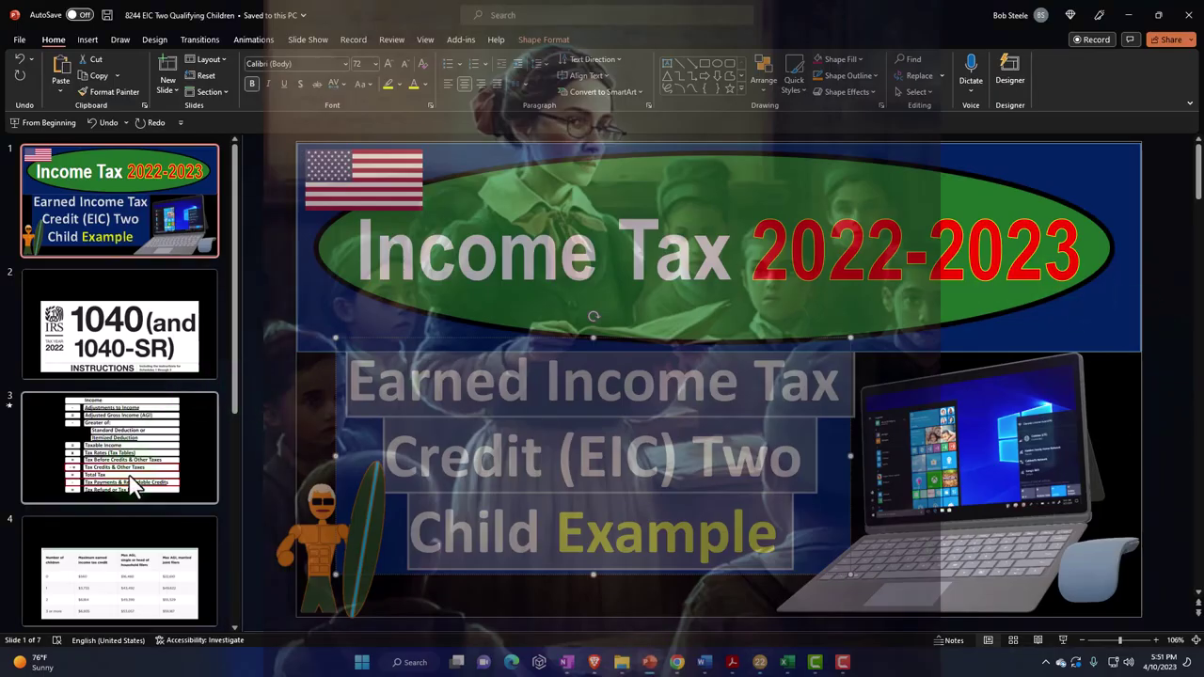
left_click(134, 566)
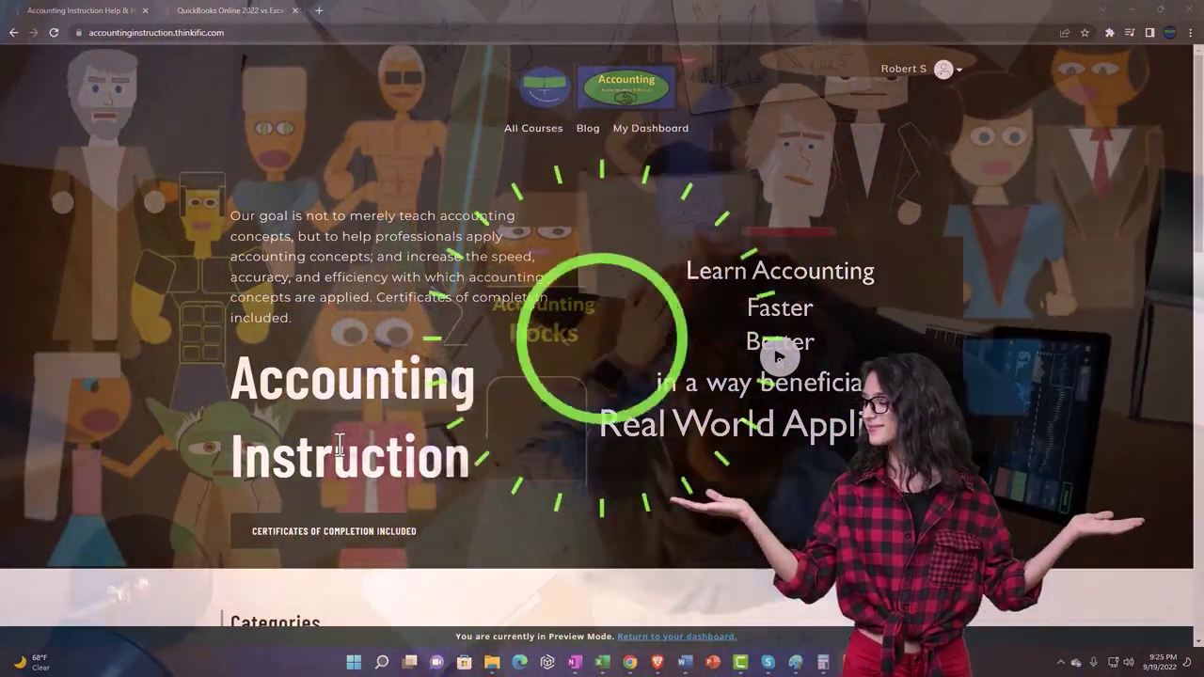
- Open the QuickBooks Online 2022 vs Excel course and expand its OneNote - Getting Started 2022 lessons
scroll(166, 514, "down", 7)
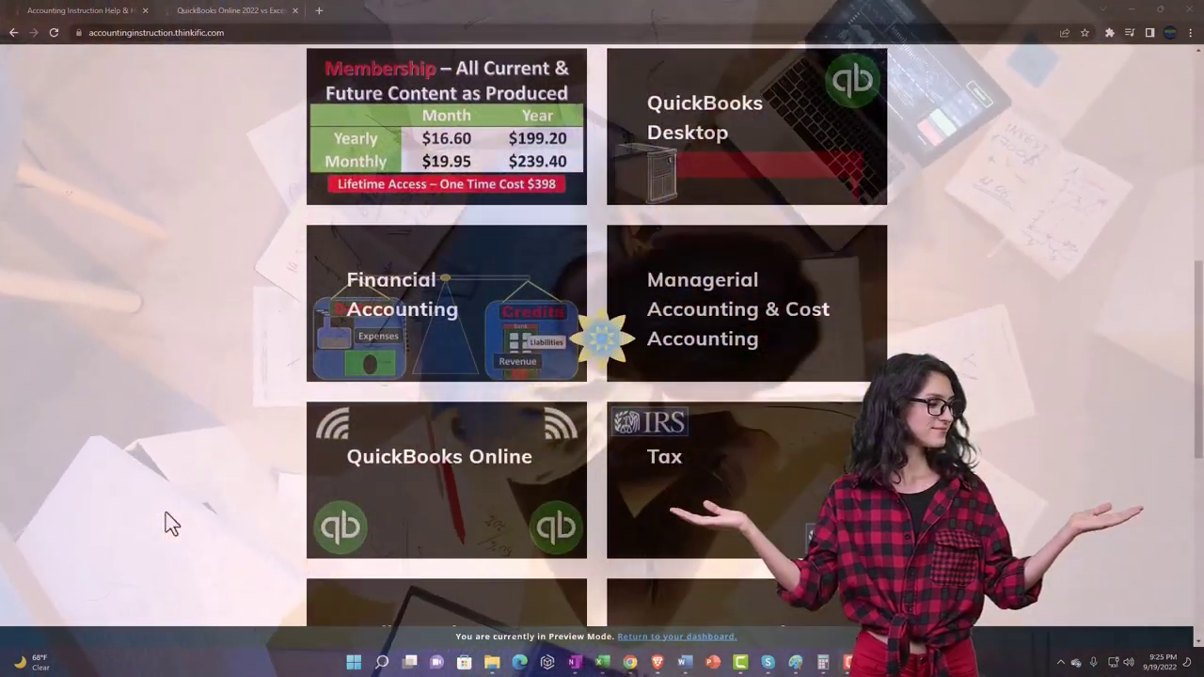
scroll(166, 512, "down", 5)
scroll(165, 515, "down", 1)
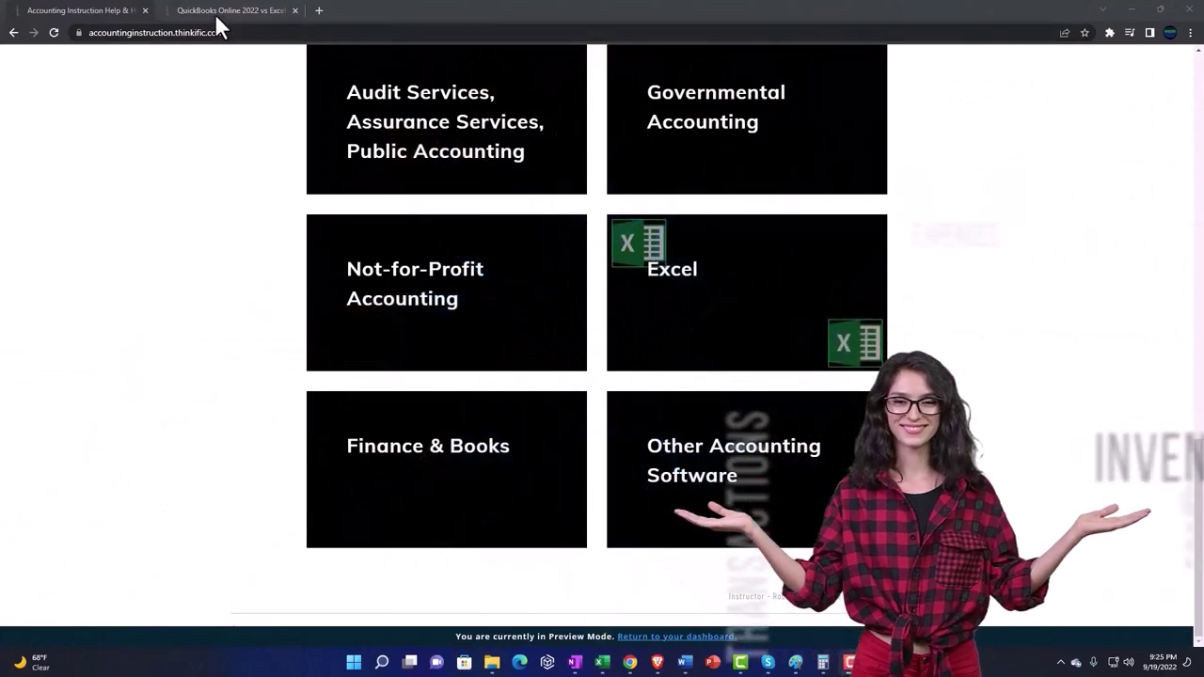
left_click(216, 11)
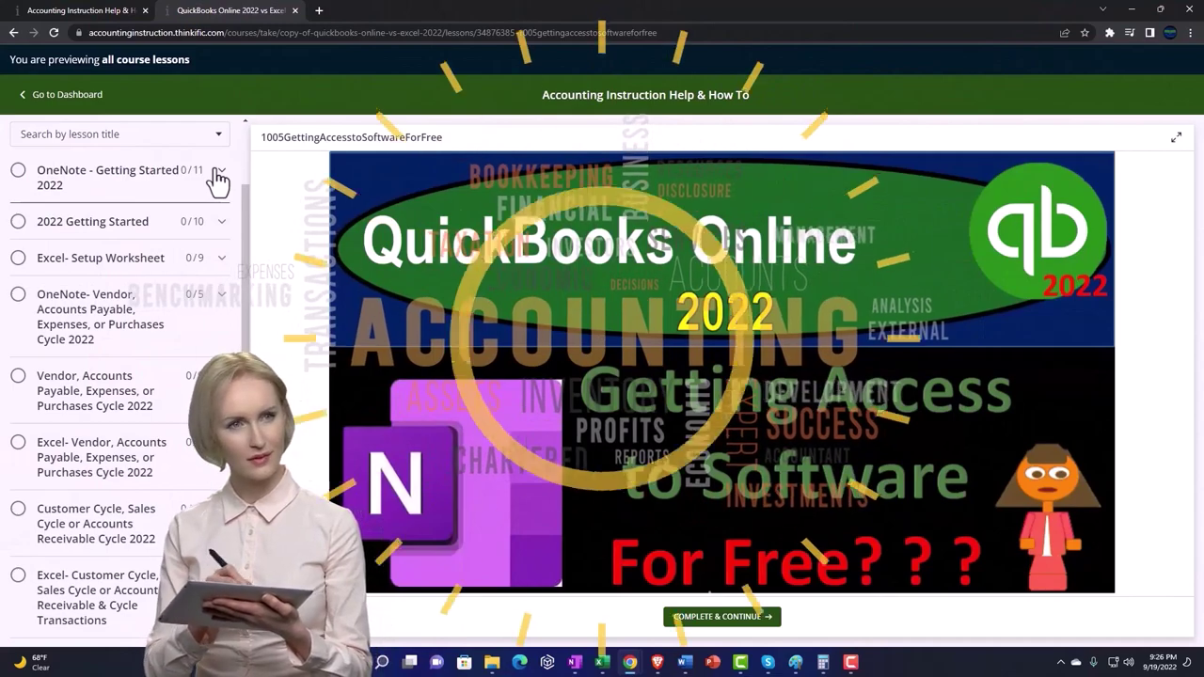
left_click(218, 178)
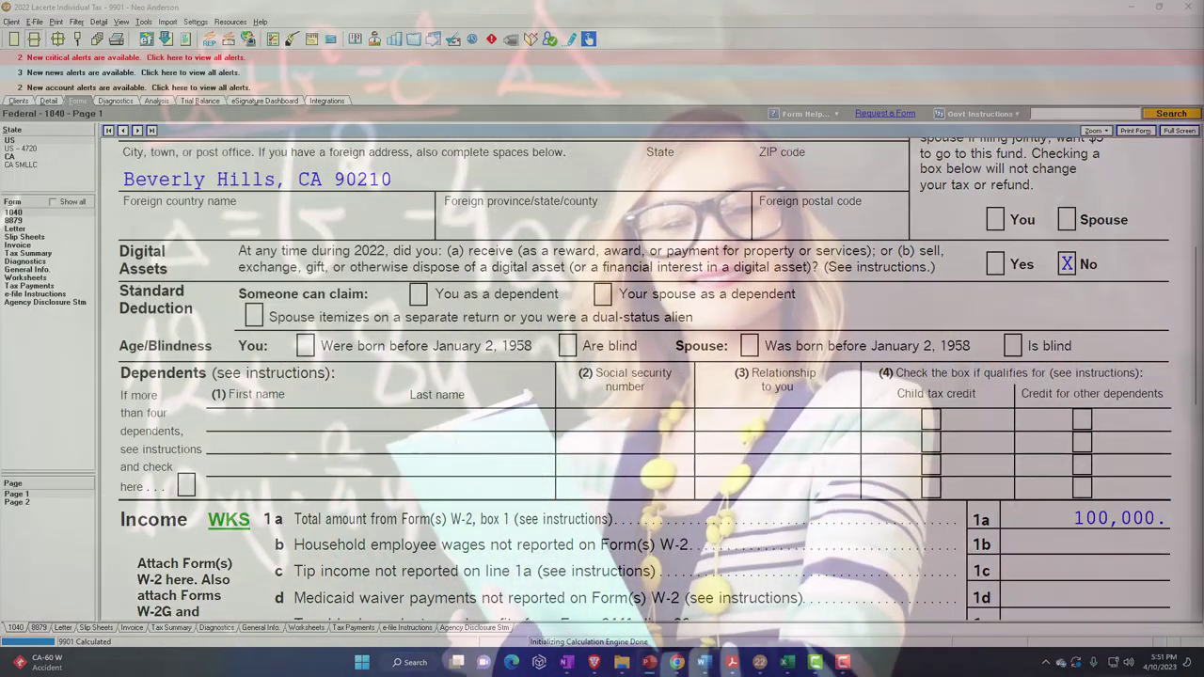
- Switch filing status to Head of household and review page 2: 4,000 child credit, 7,855 total tax
scroll(730, 379, "up", 5)
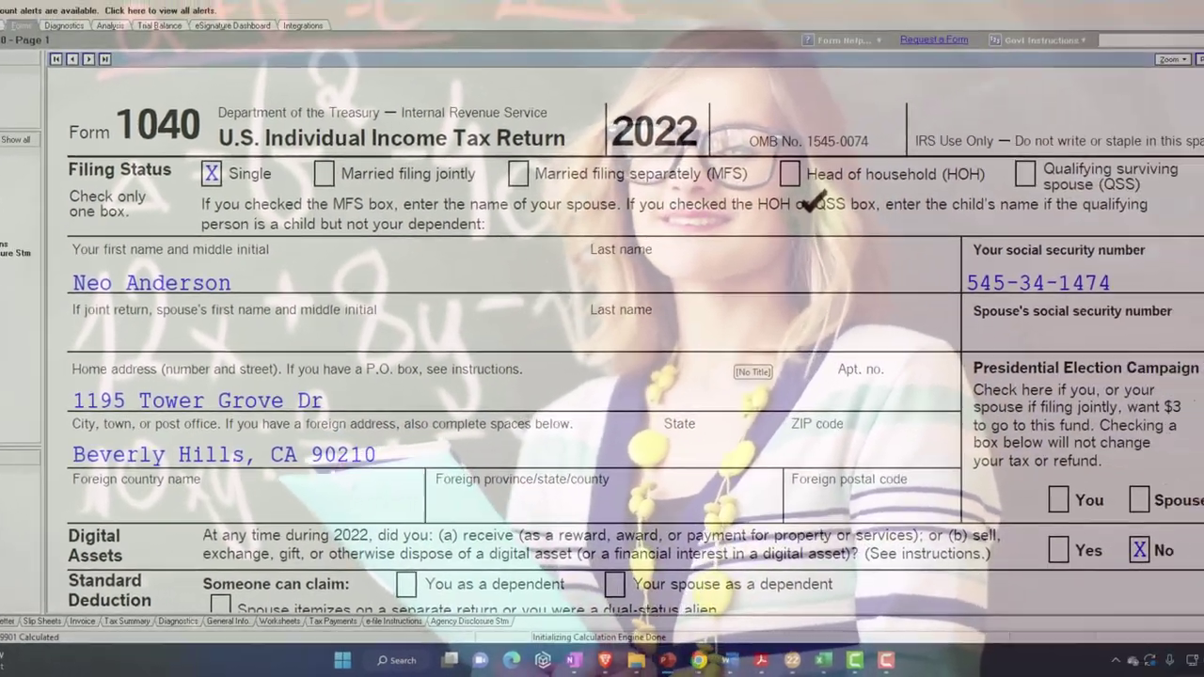
left_click(974, 140)
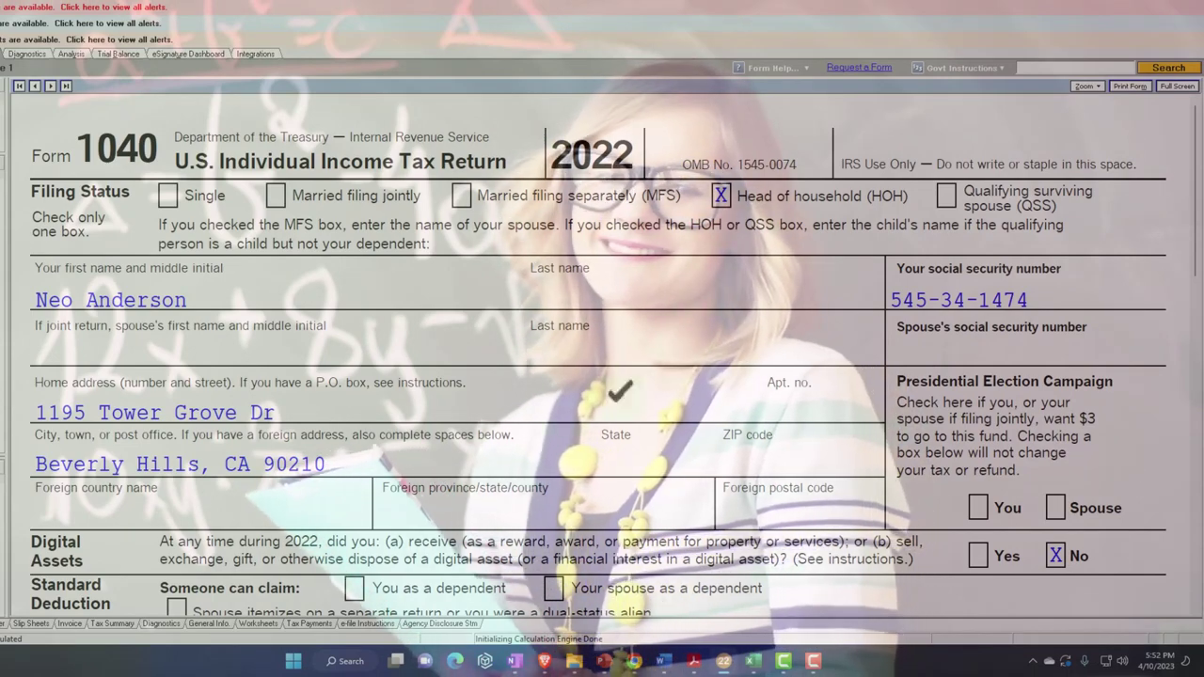
scroll(494, 395, "down", 5)
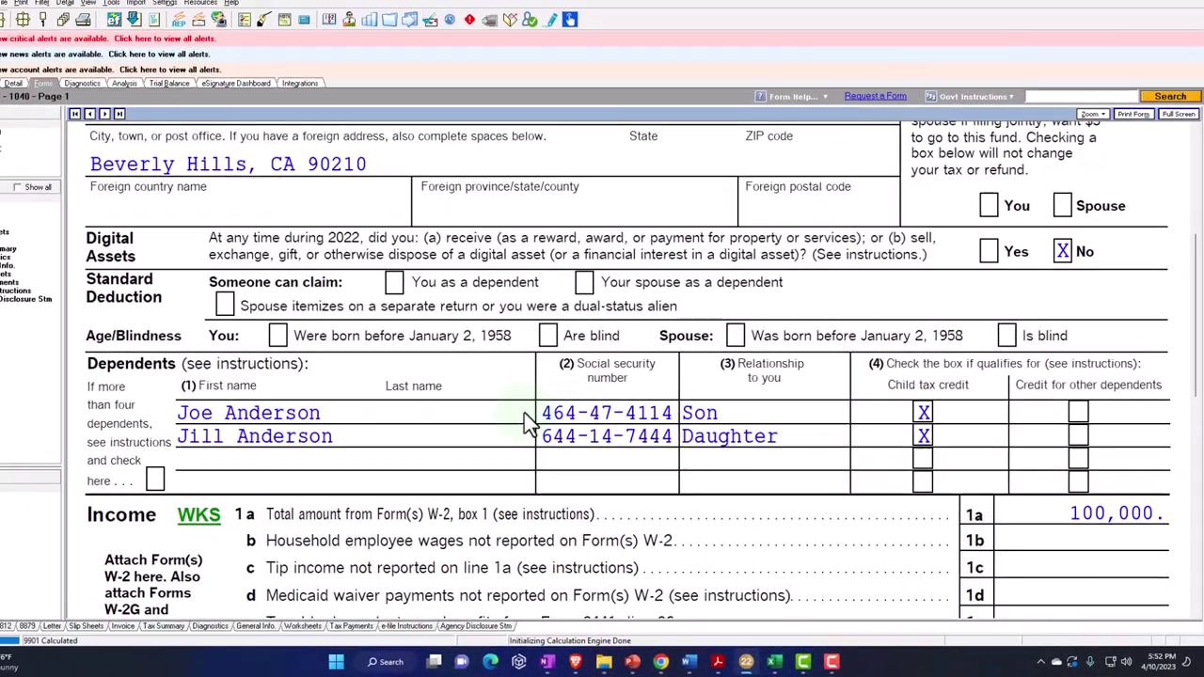
scroll(494, 411, "down", 5)
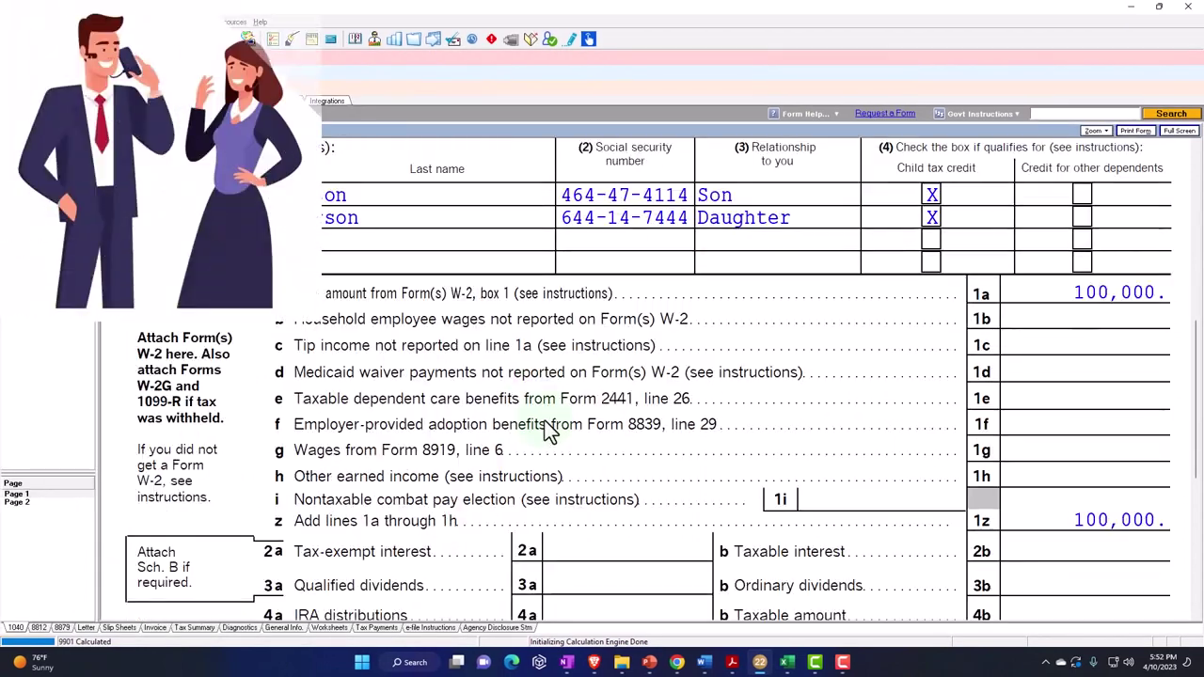
scroll(550, 430, "down", 5)
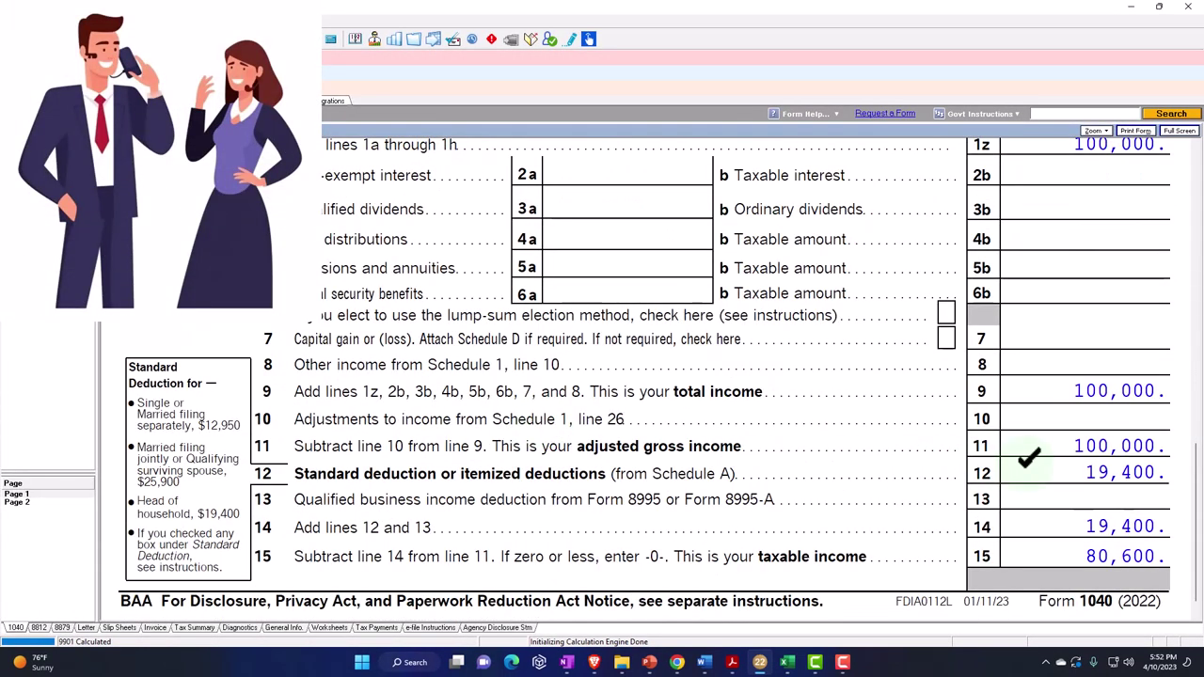
left_click(34, 502)
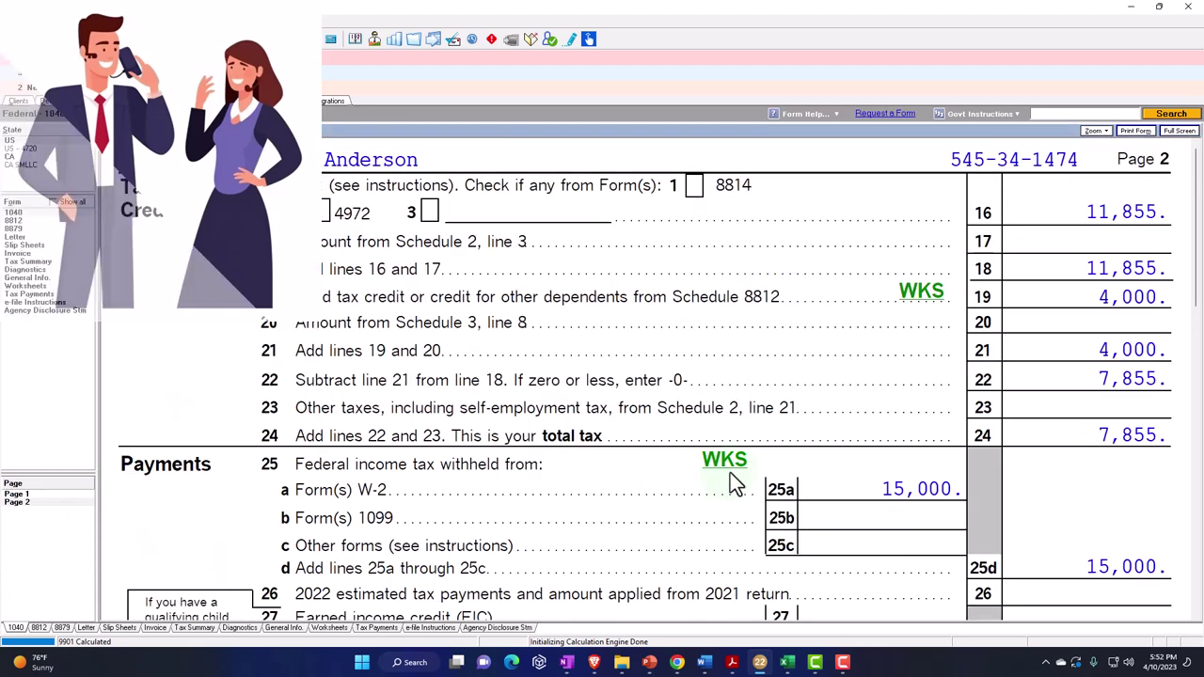
scroll(730, 472, "down", 1)
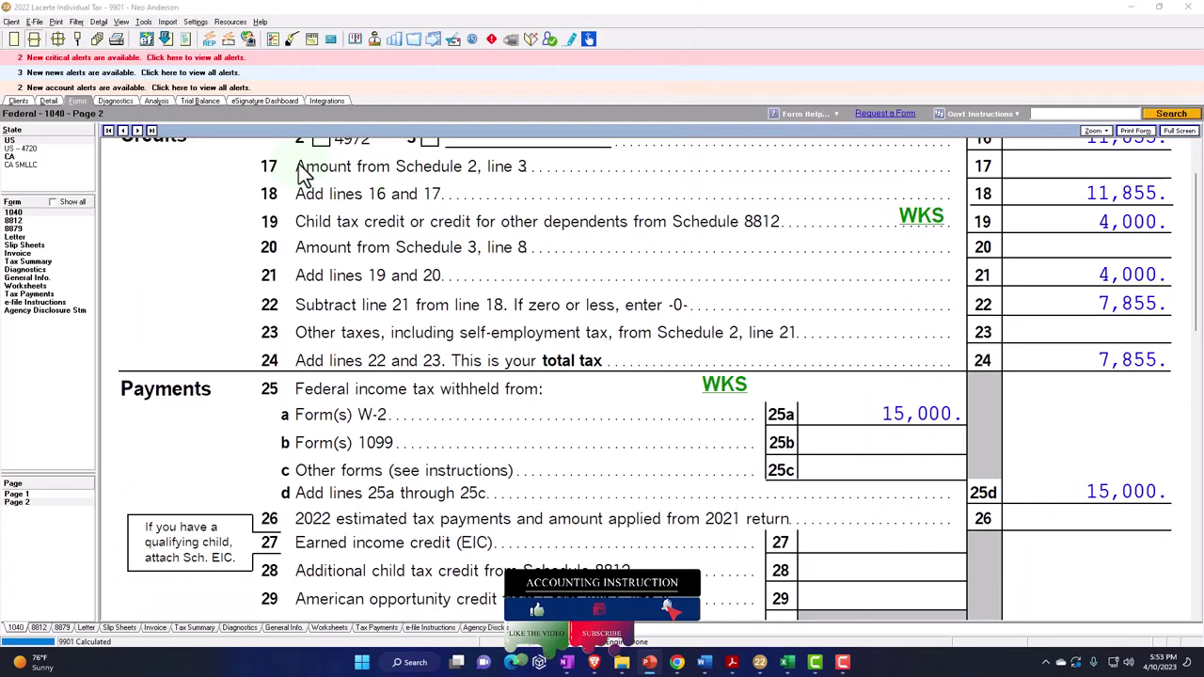
- Look over the Income screen list and Form 1040 pages, ending on the input contents list
left_click(48, 102)
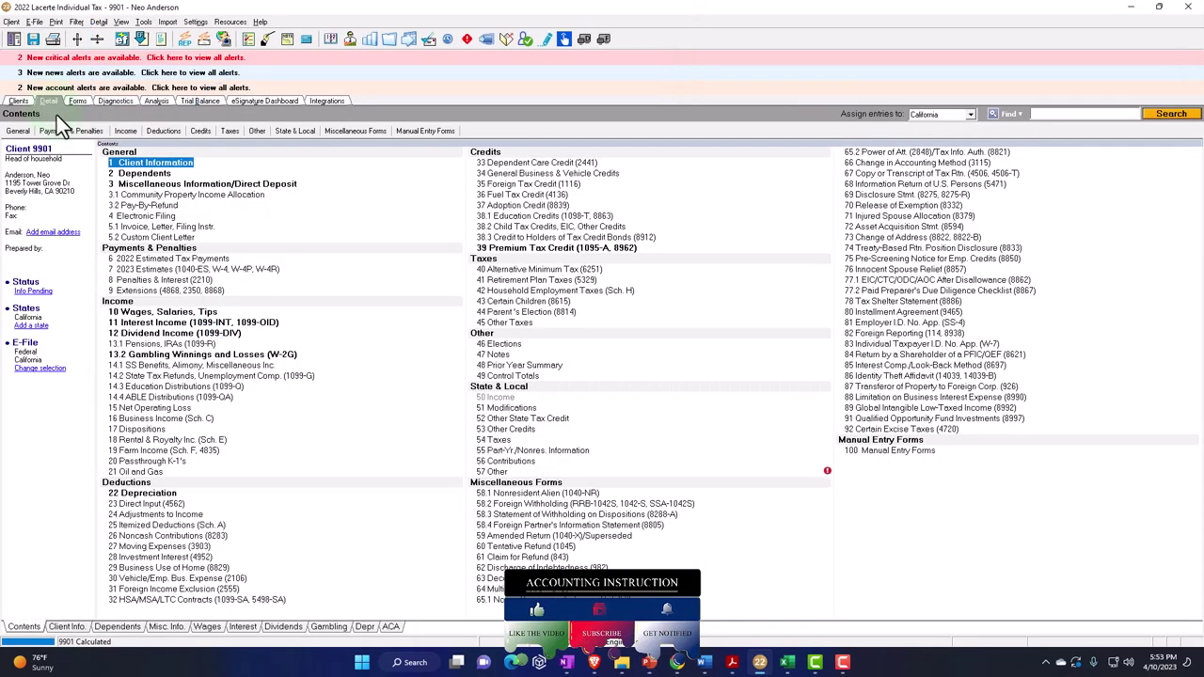
left_click(125, 133)
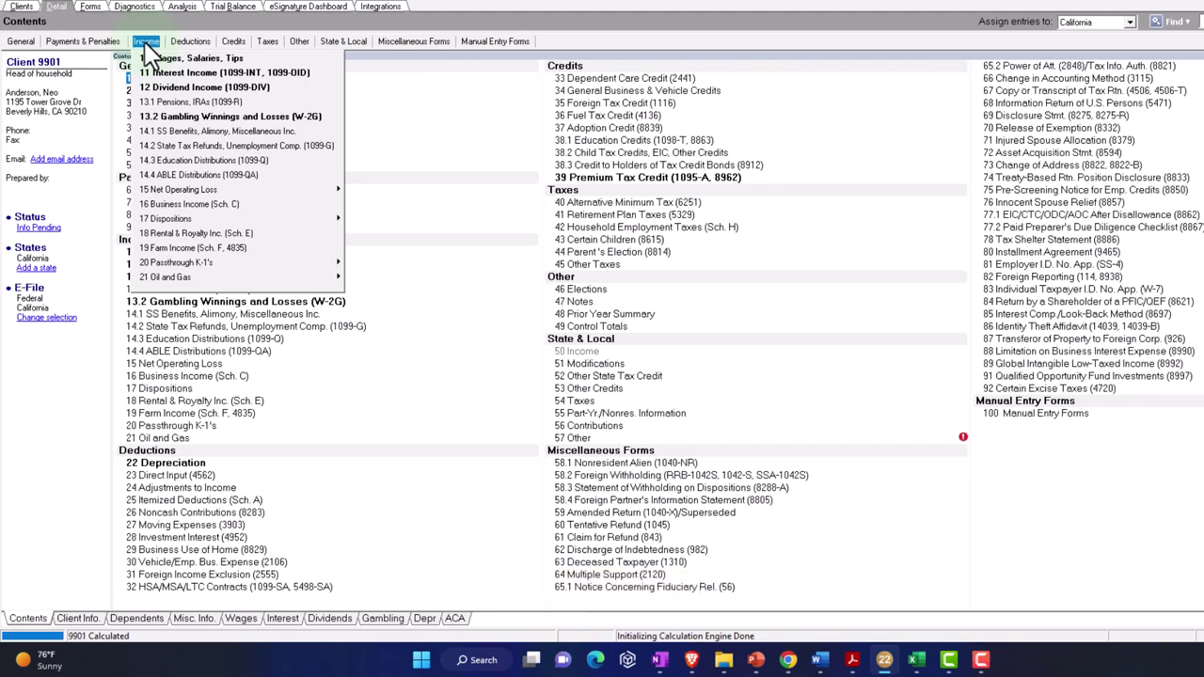
left_click(90, 6)
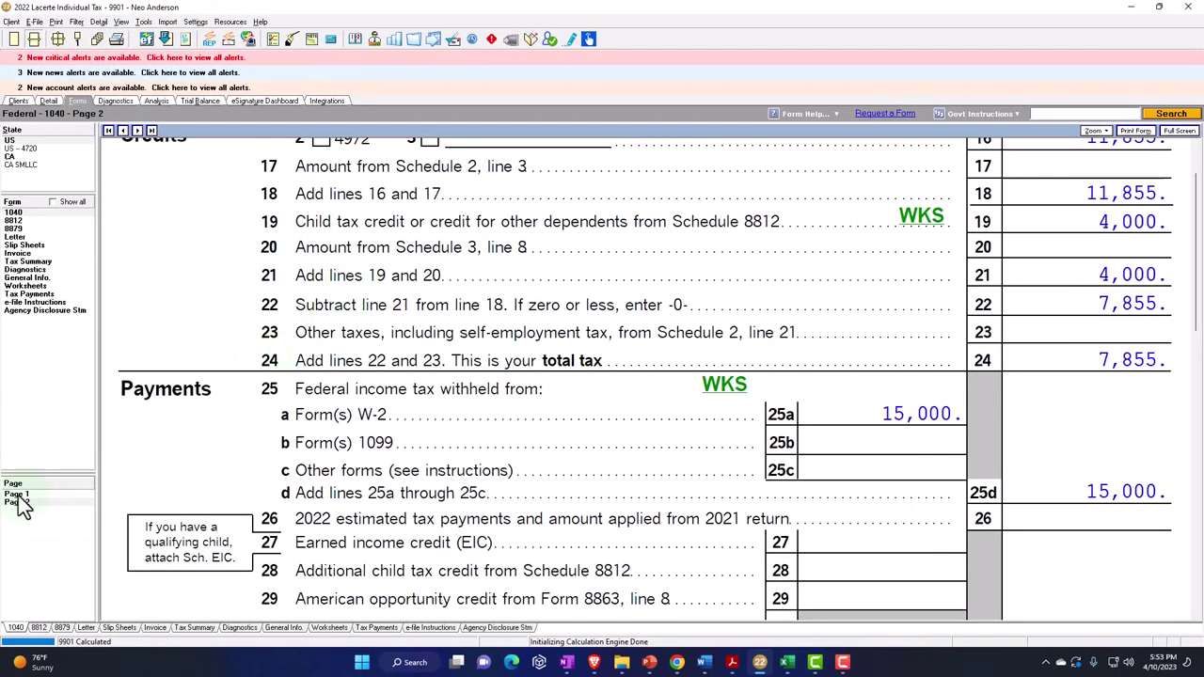
left_click(18, 495)
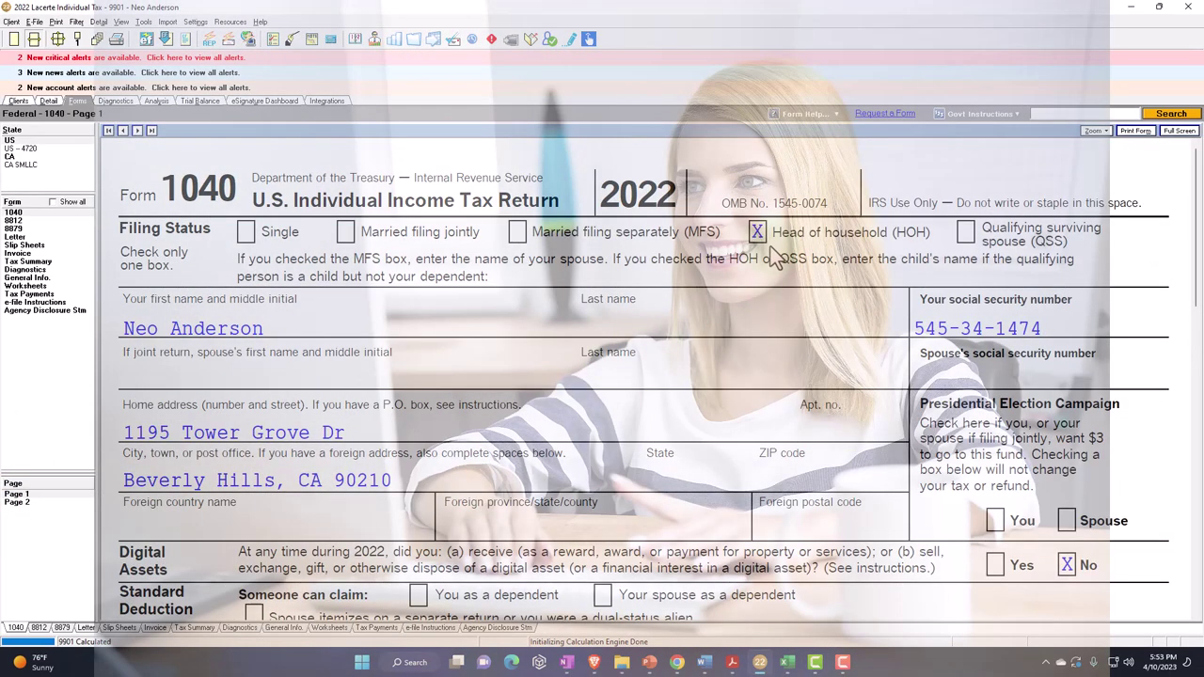
scroll(771, 250, "down", 4)
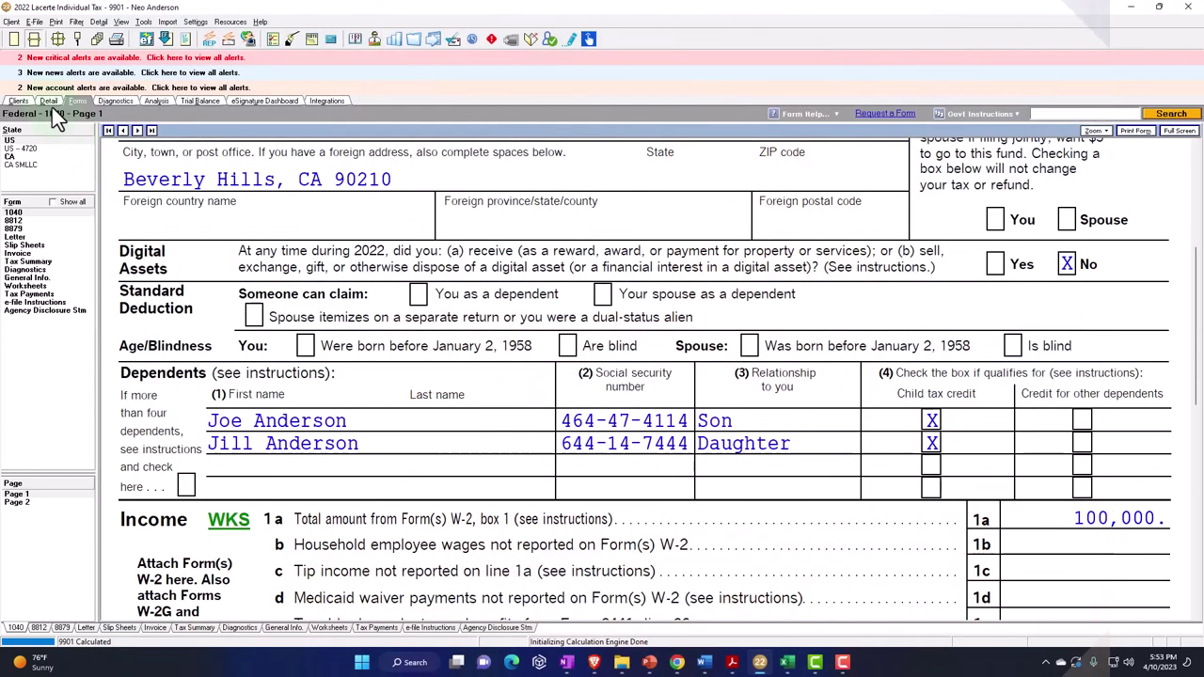
left_click(48, 100)
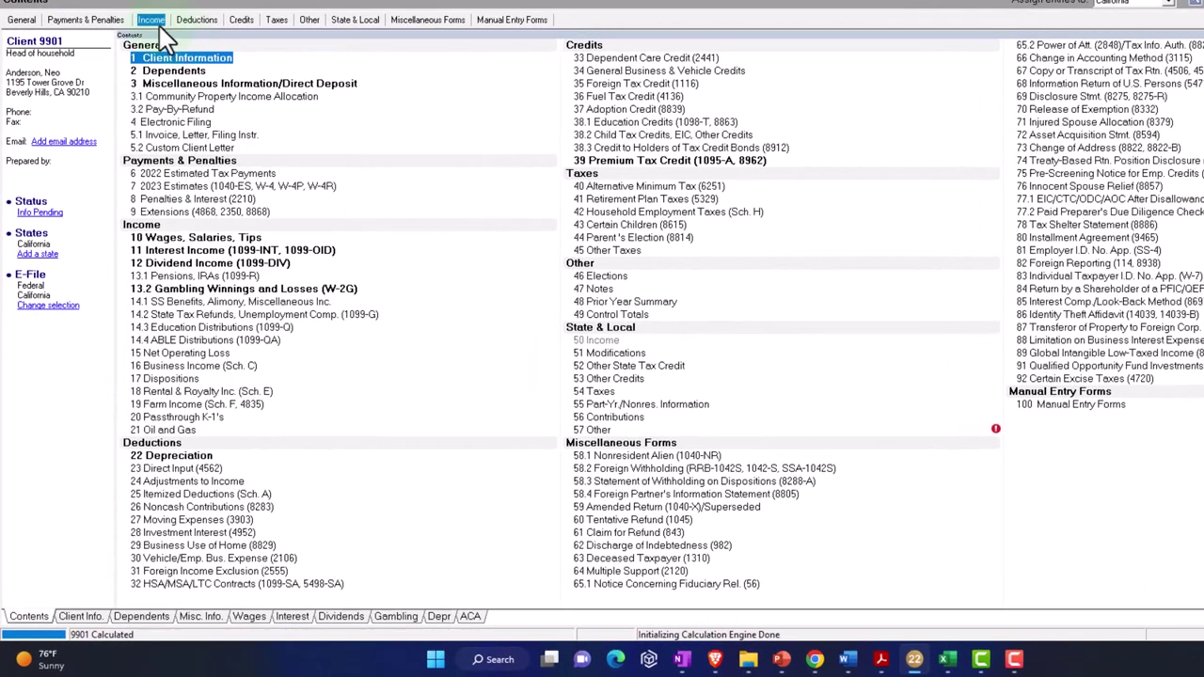
- Change W-2 wages to 5,000 and clear the 15,000 federal withholding
left_click(151, 20)
left_click(188, 35)
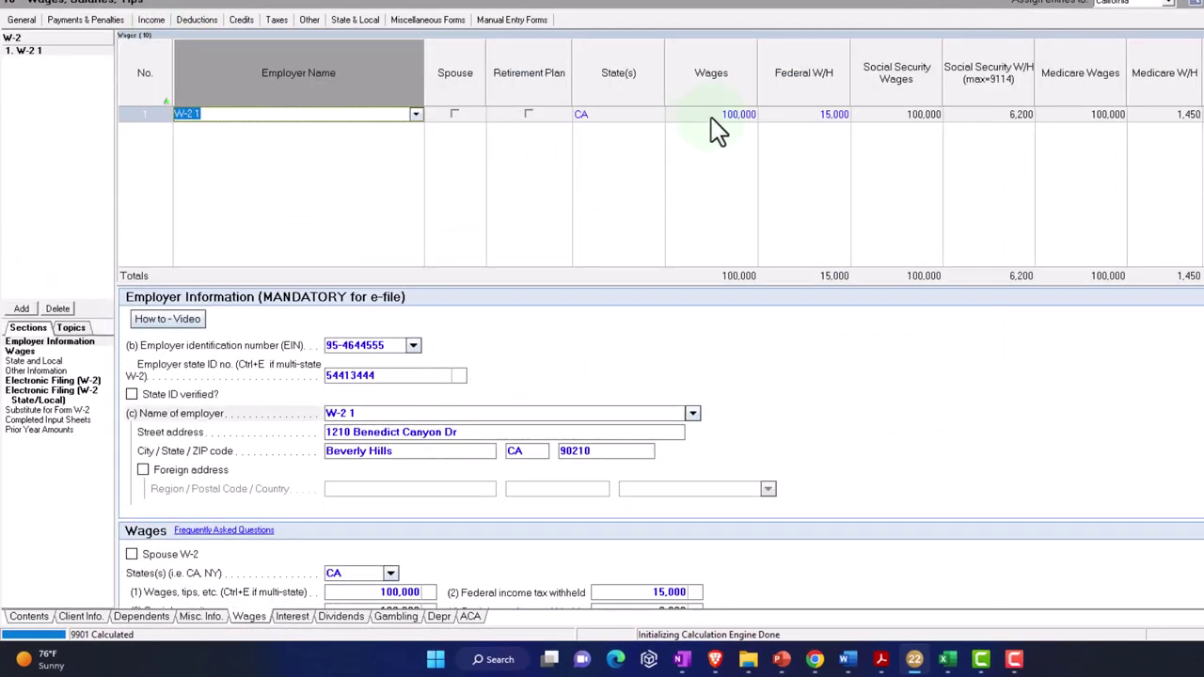
left_click(712, 116)
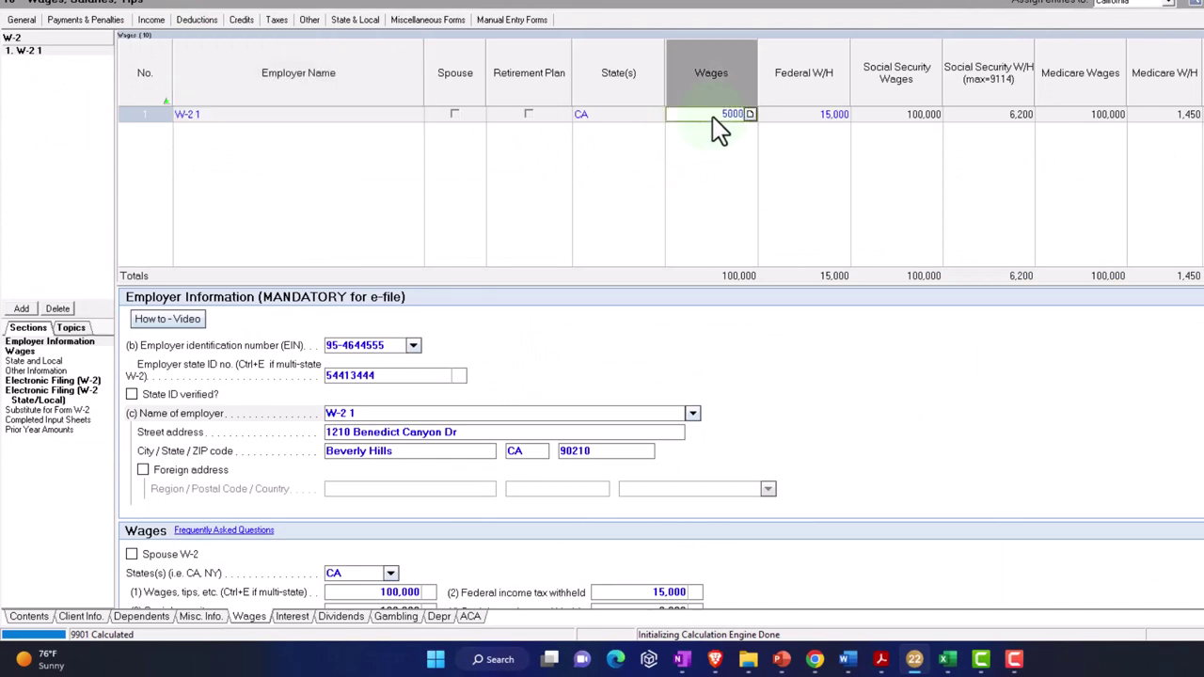
type("5000")
key("Tab")
key("Delete")
key("Tab")
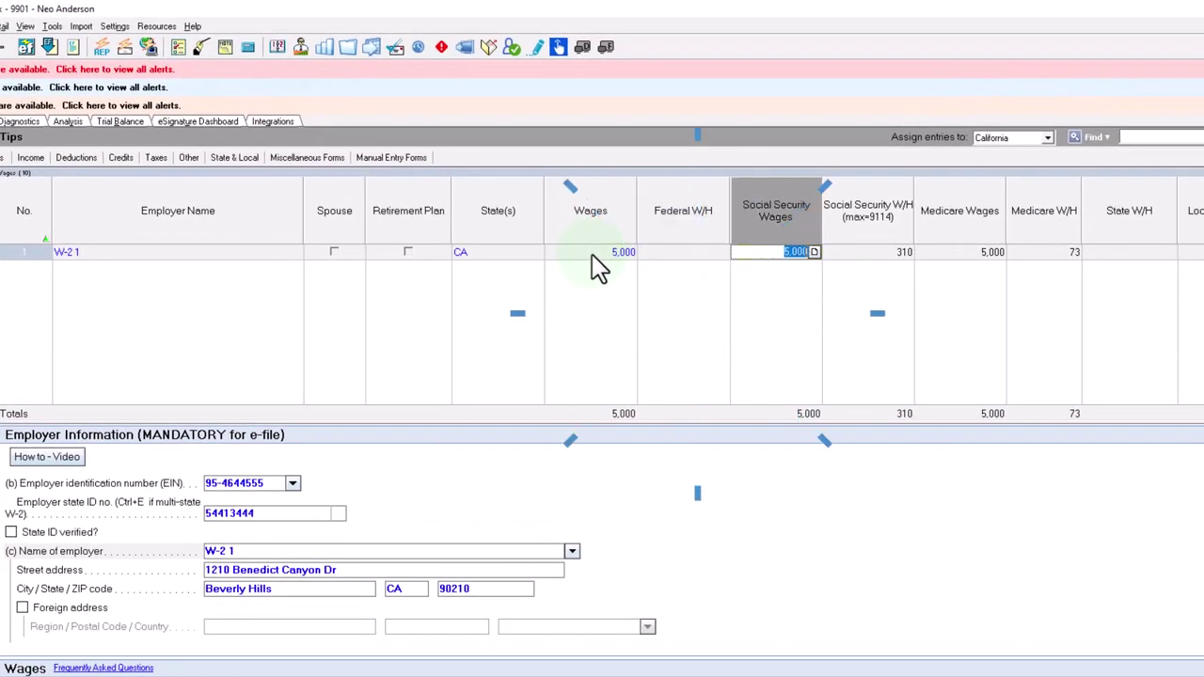
- Check Form 1040 page 2 for the 2,010 earned income credit and 2,385 overpayment
left_click(94, 122)
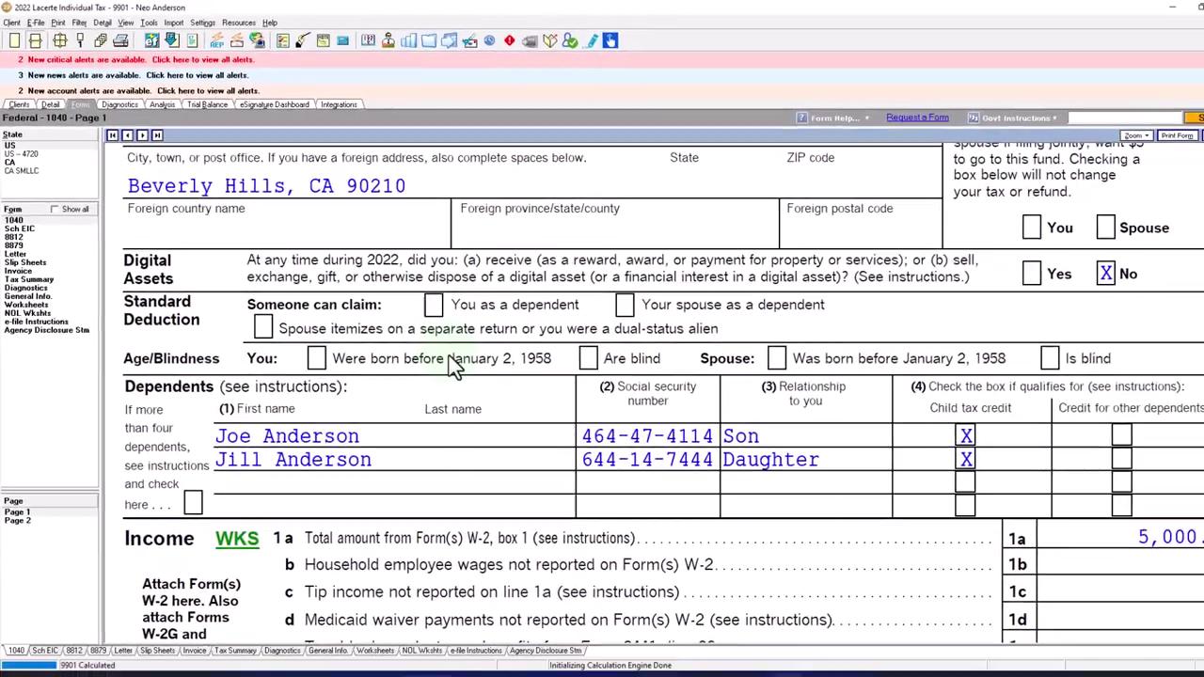
scroll(518, 409, "up", 6)
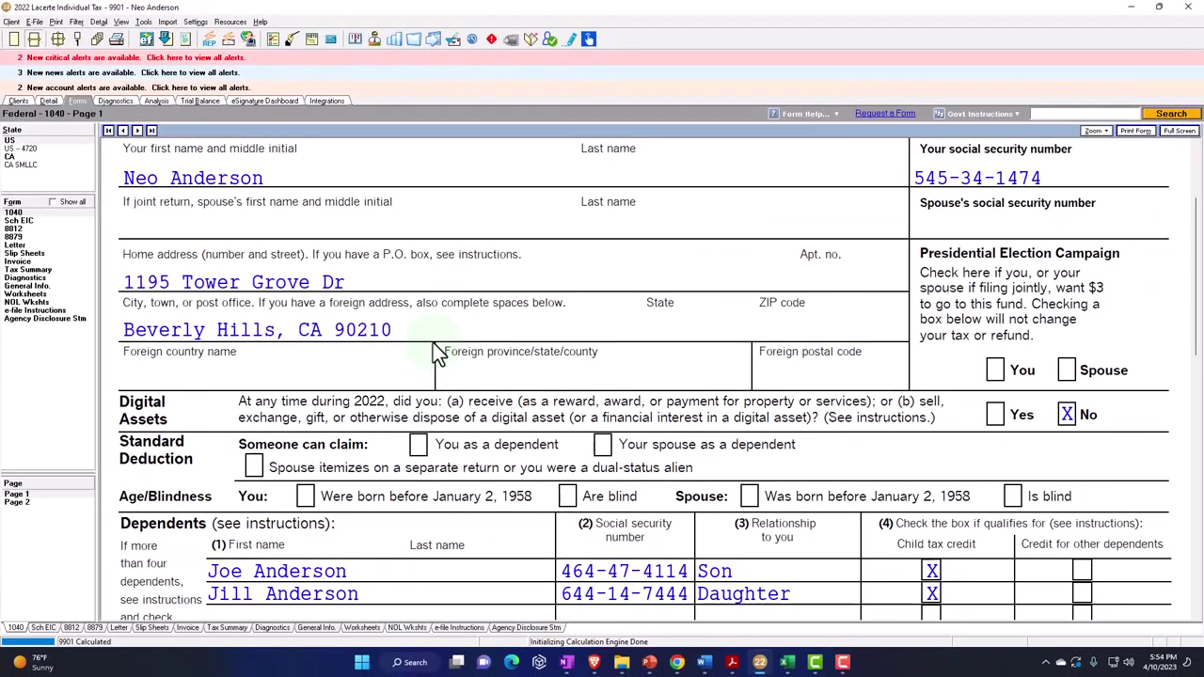
scroll(435, 334, "down", 10)
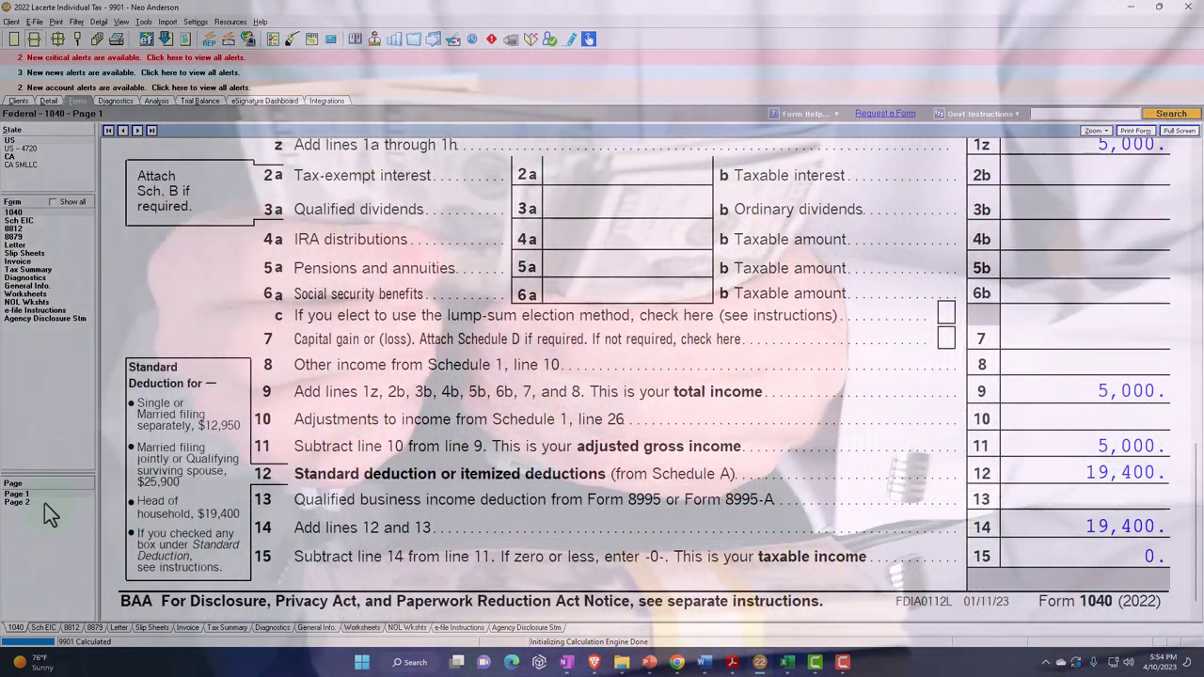
left_click(44, 502)
scroll(661, 485, "down", 4)
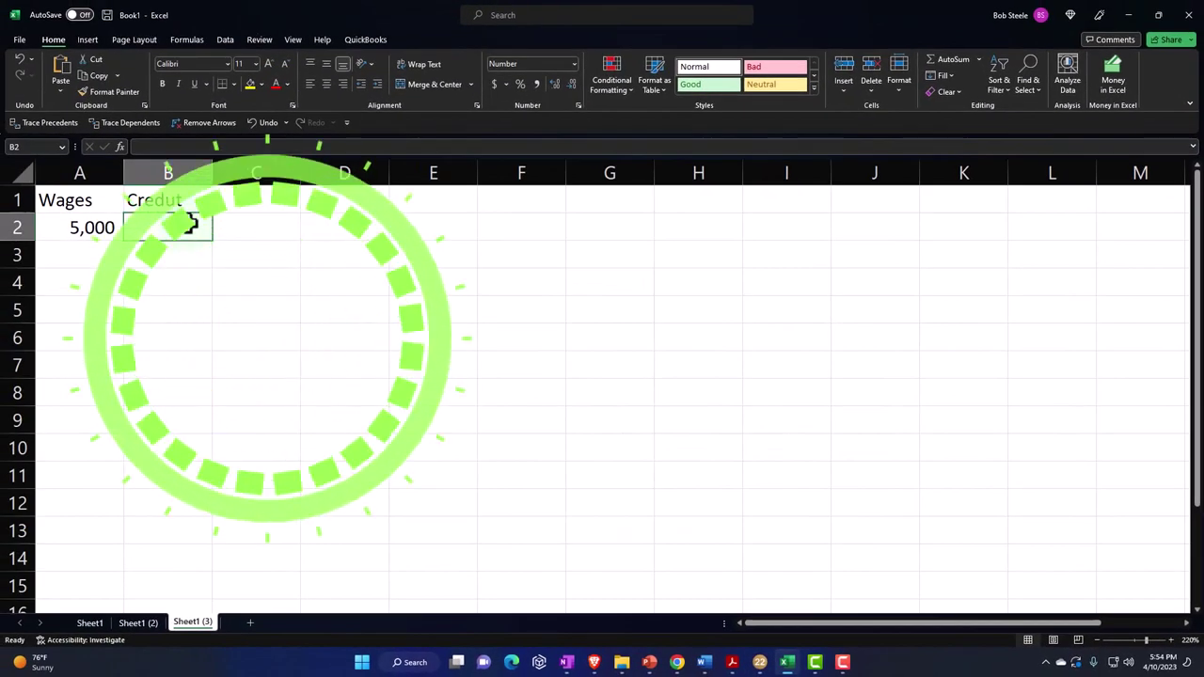
- Correct the B1 header to 'Credit' and enter the 2,010 credit for 5,000 wages
left_click(191, 204)
type("Credut")
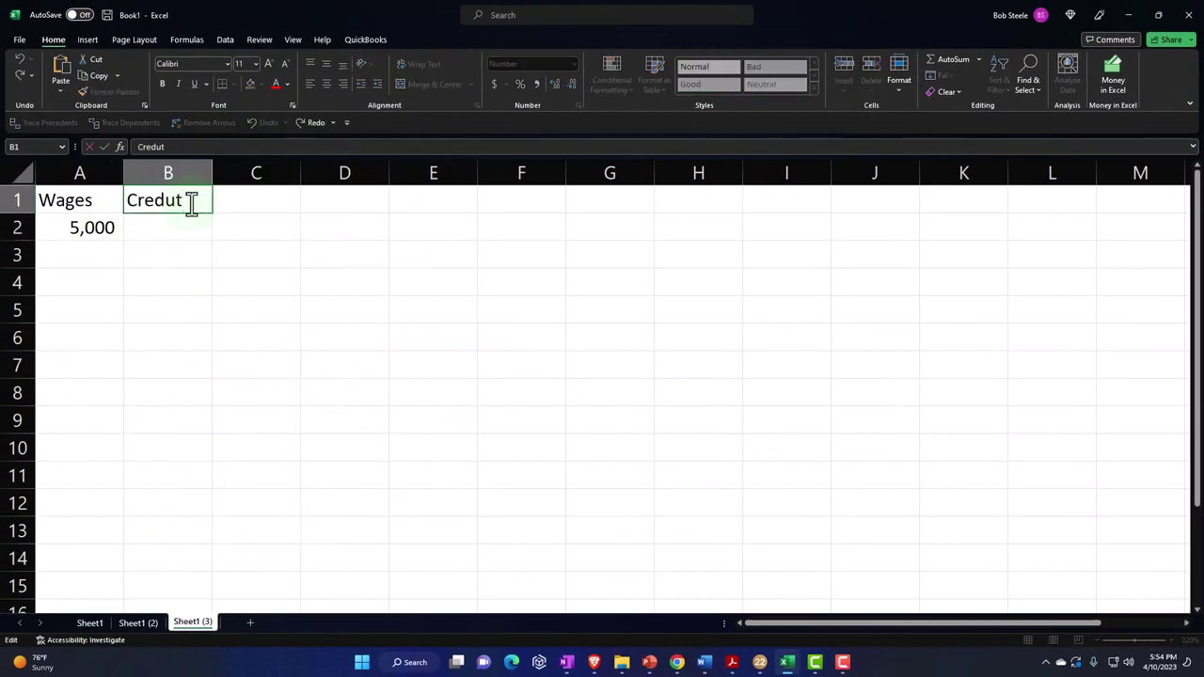
key("BackSpace")
key("BackSpace")
type("it")
key("Return")
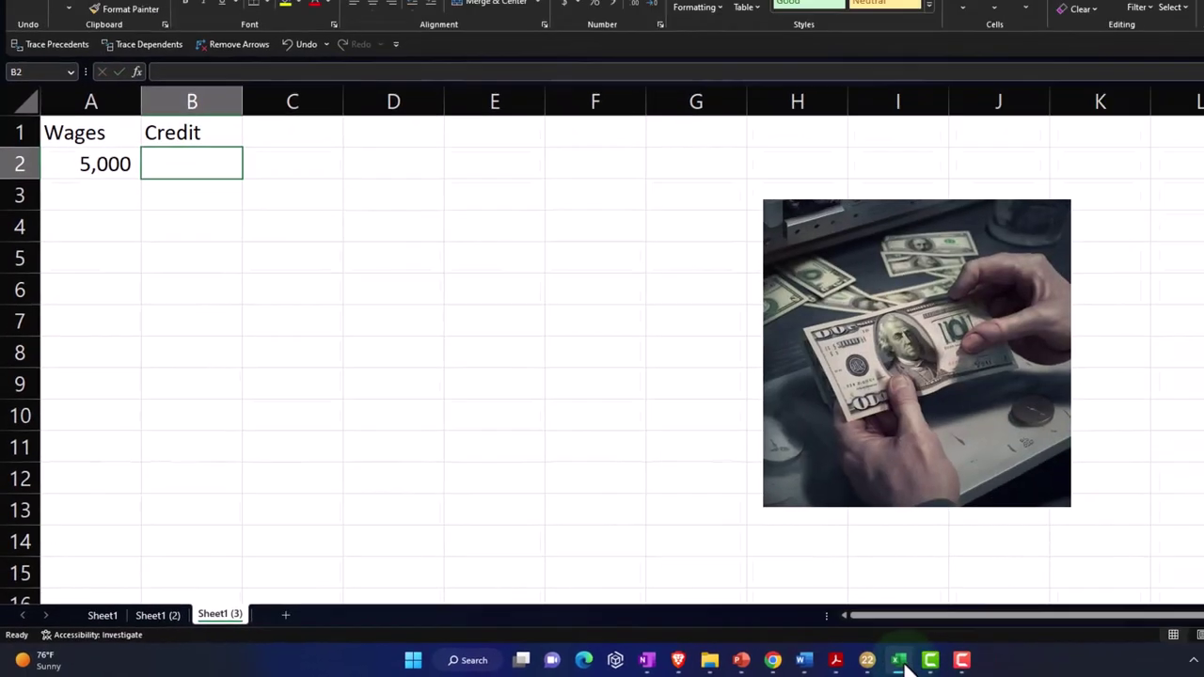
left_click(931, 662)
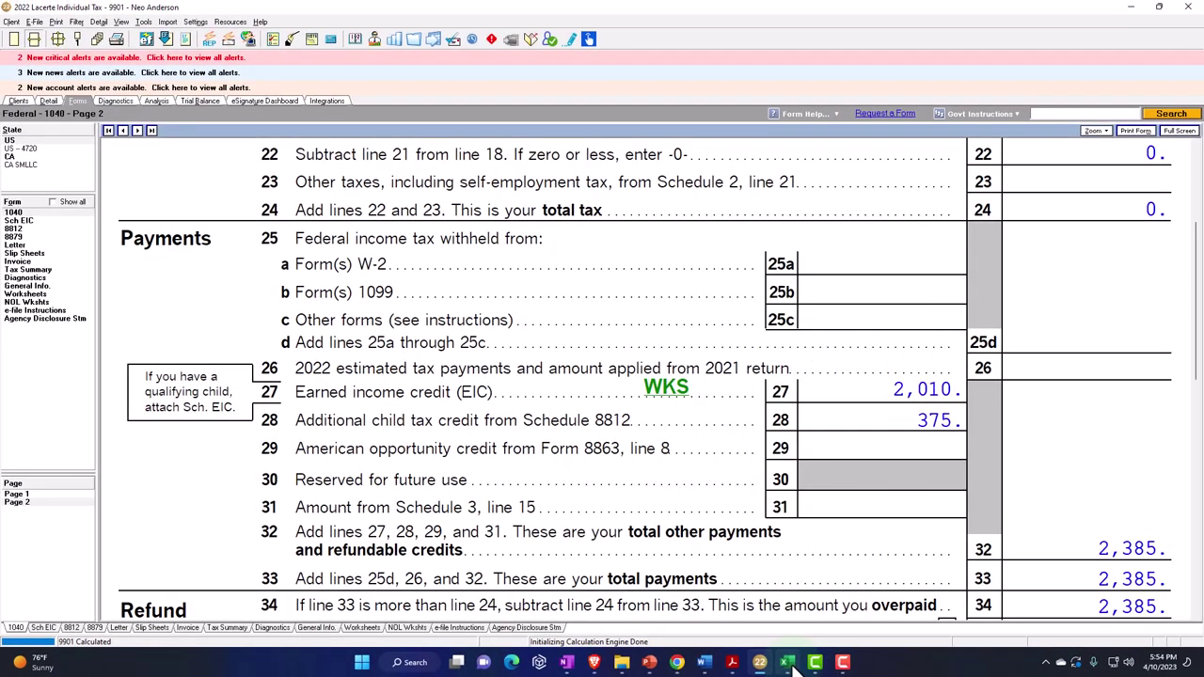
left_click(789, 663)
type("2010")
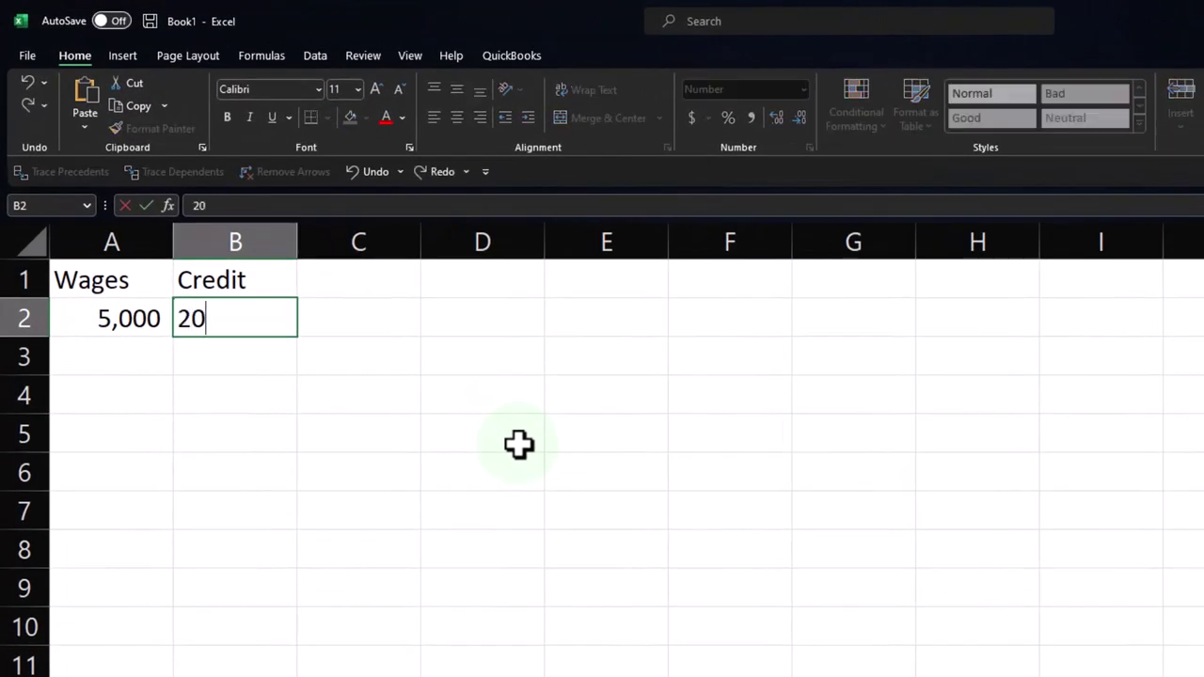
key("Return")
- Set Lacerte wages to 10,000 and record the 10,000 wages row with a 4,010 credit
key("Left")
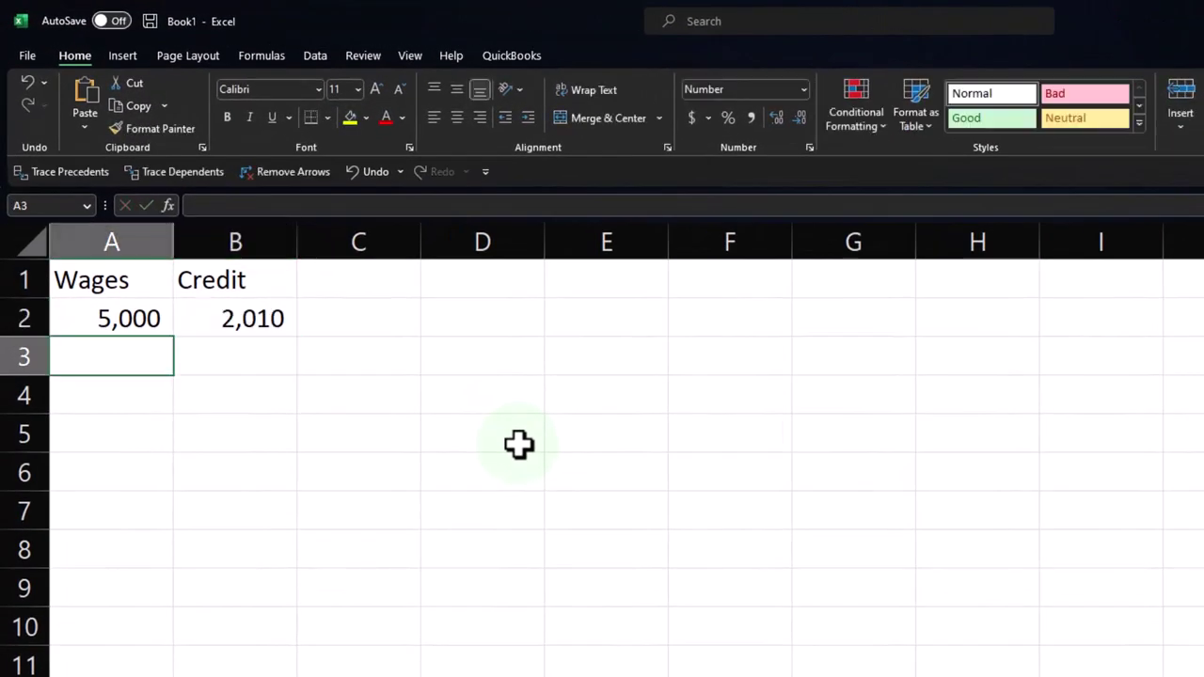
type("10,000")
key("Tab")
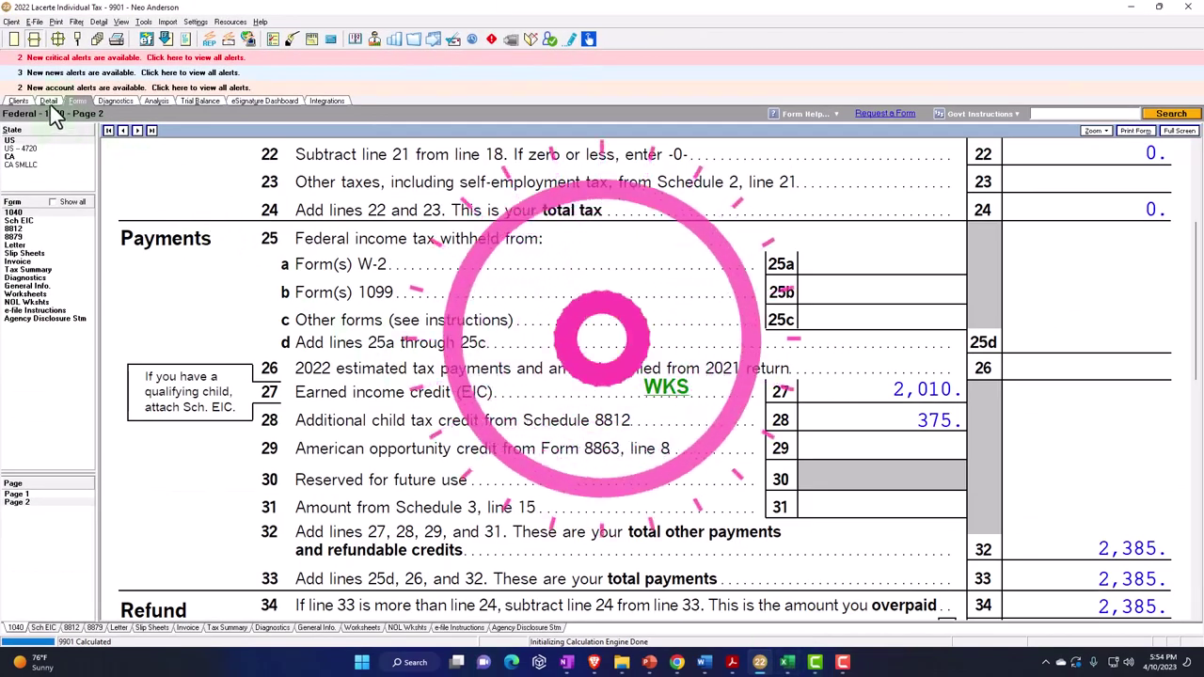
left_click(49, 102)
left_click(609, 212)
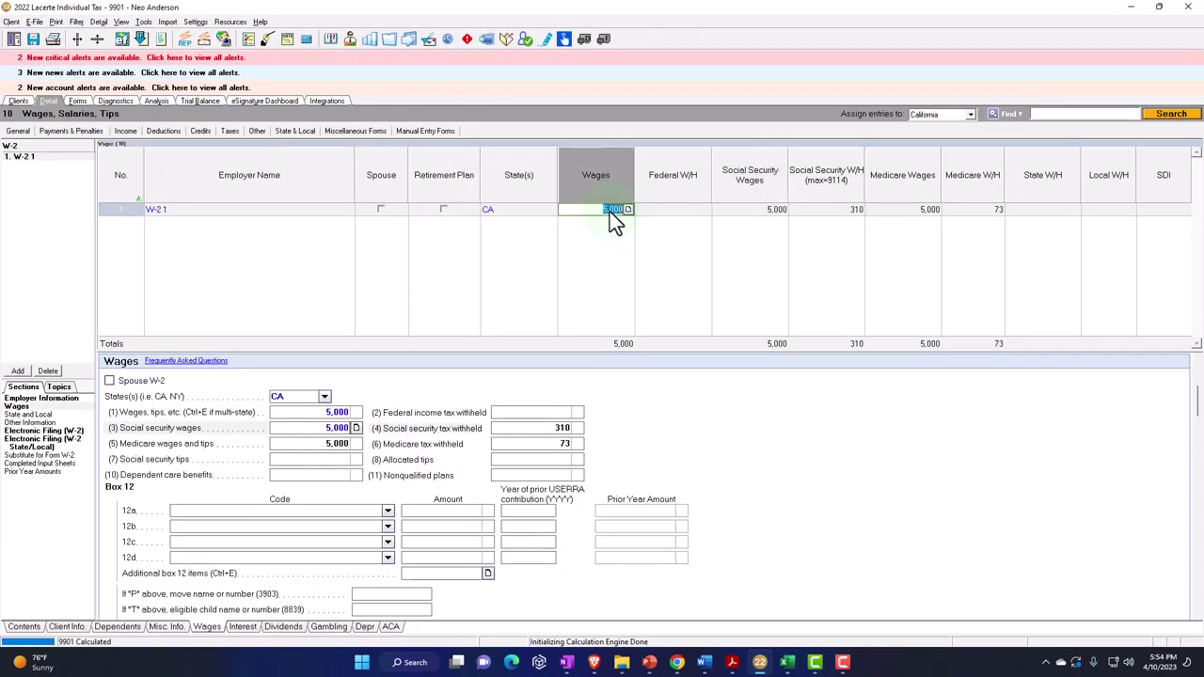
type("10000")
key("Tab")
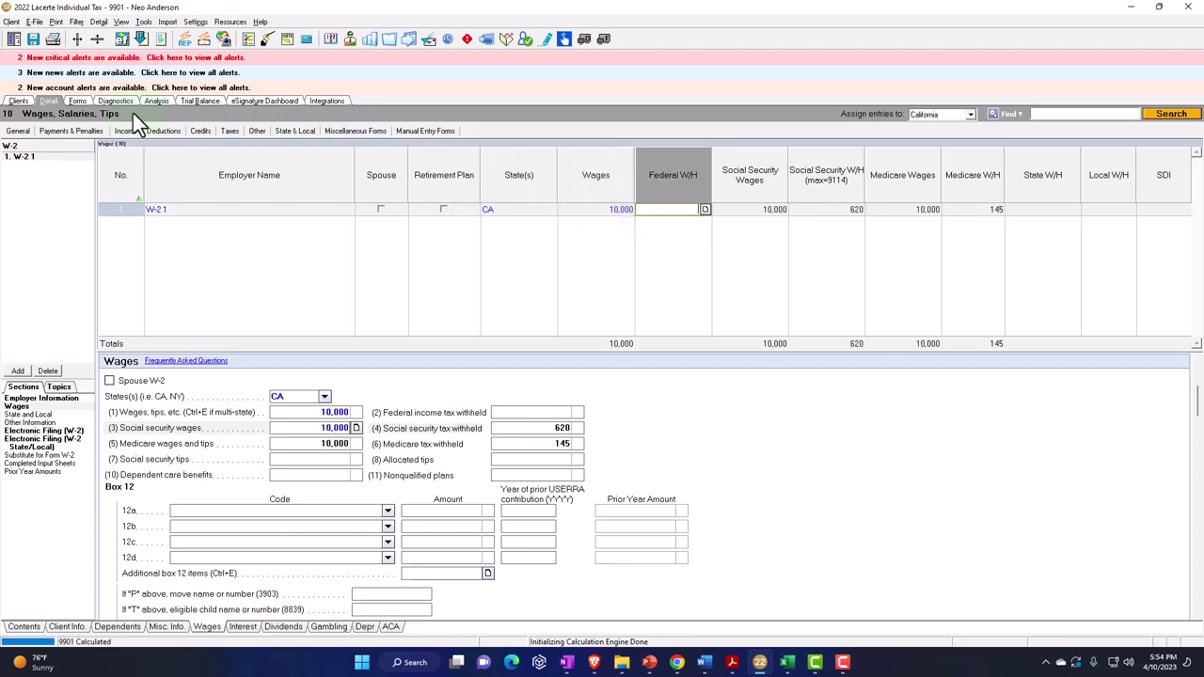
left_click(77, 101)
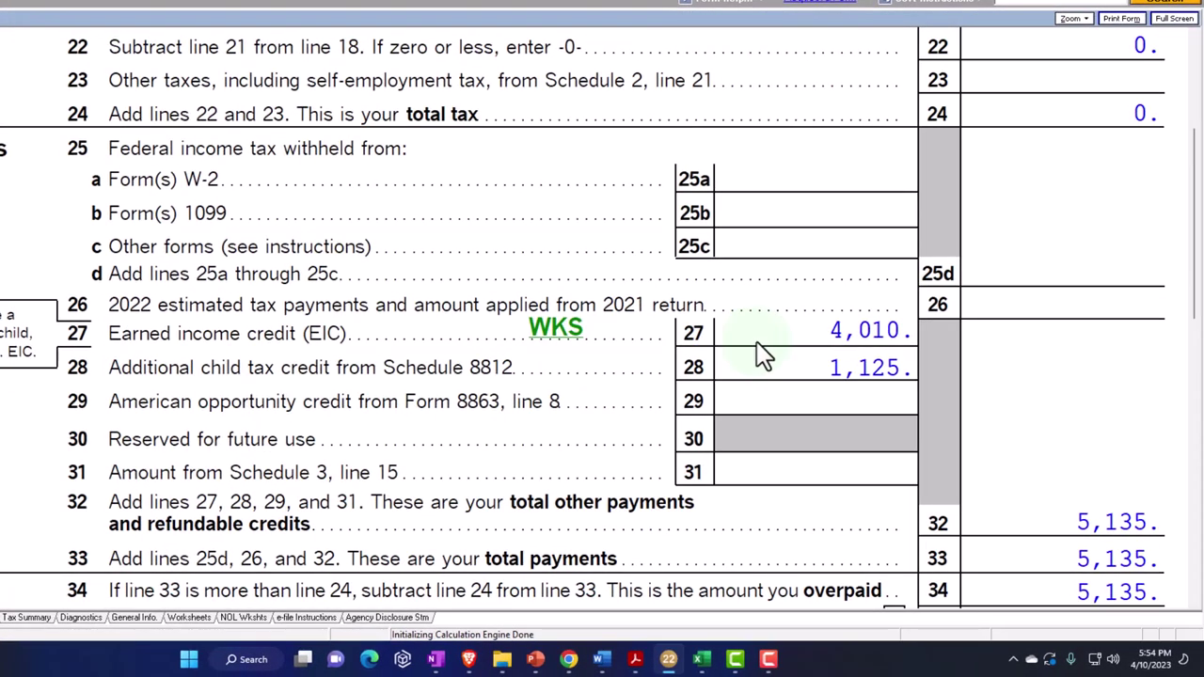
left_click(701, 658)
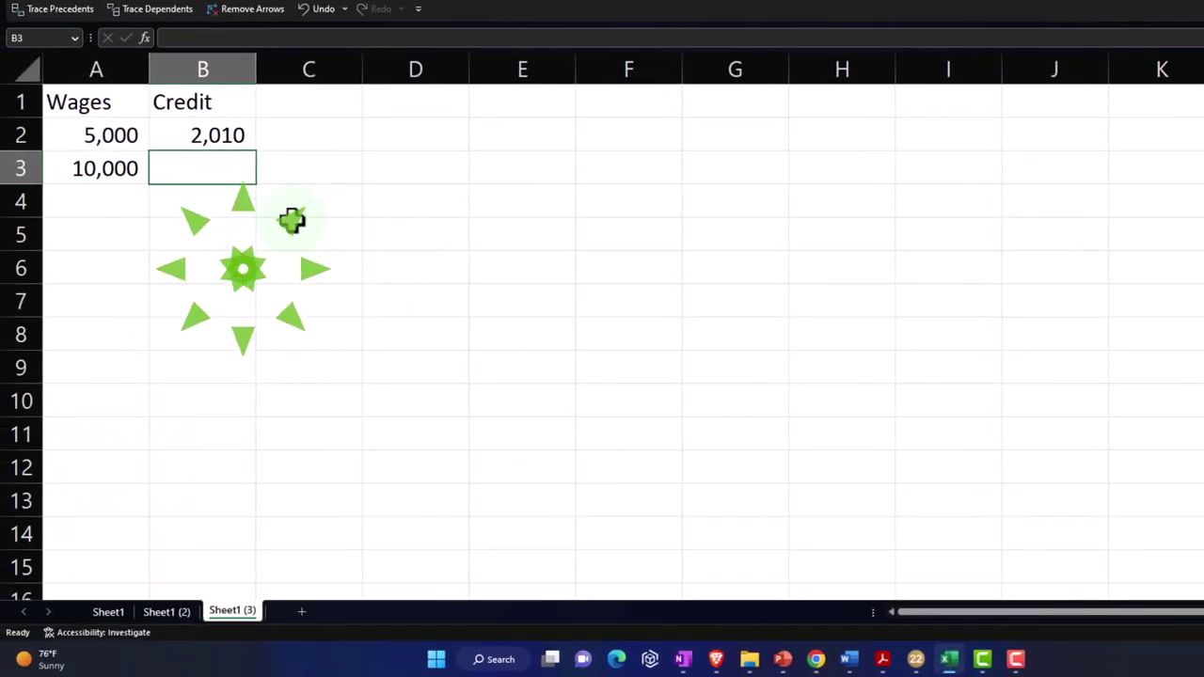
type("4010")
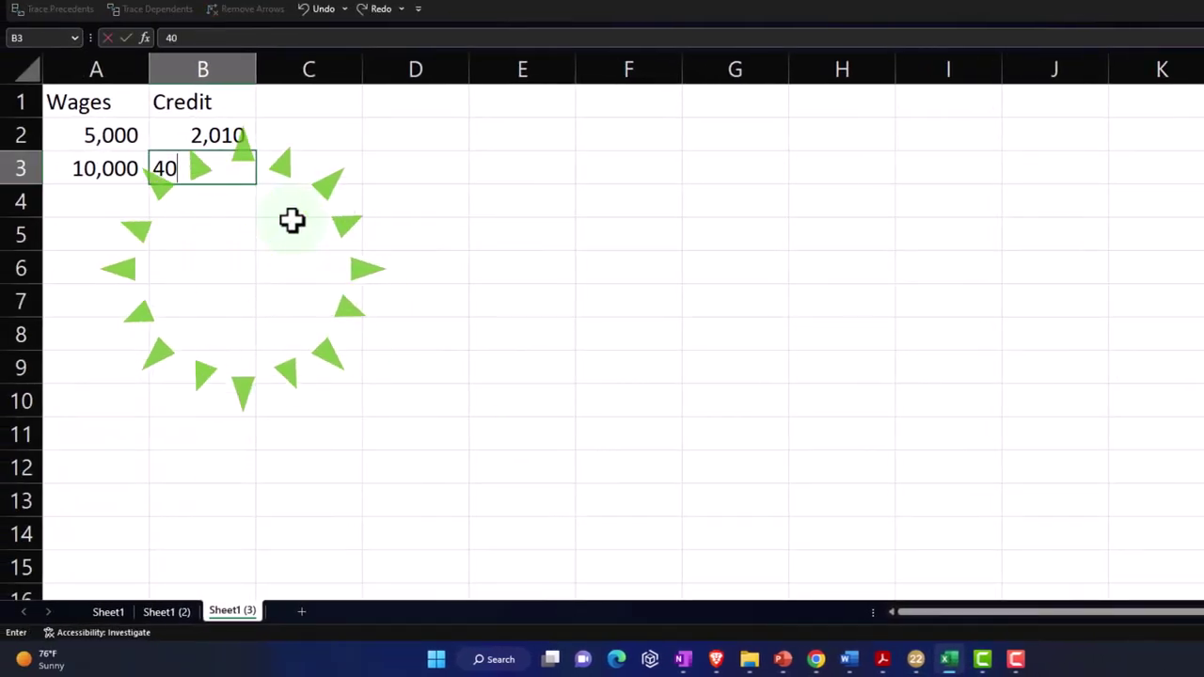
key("Return")
- Add the 15,000 wages row with a 6,010 credit
type("150")
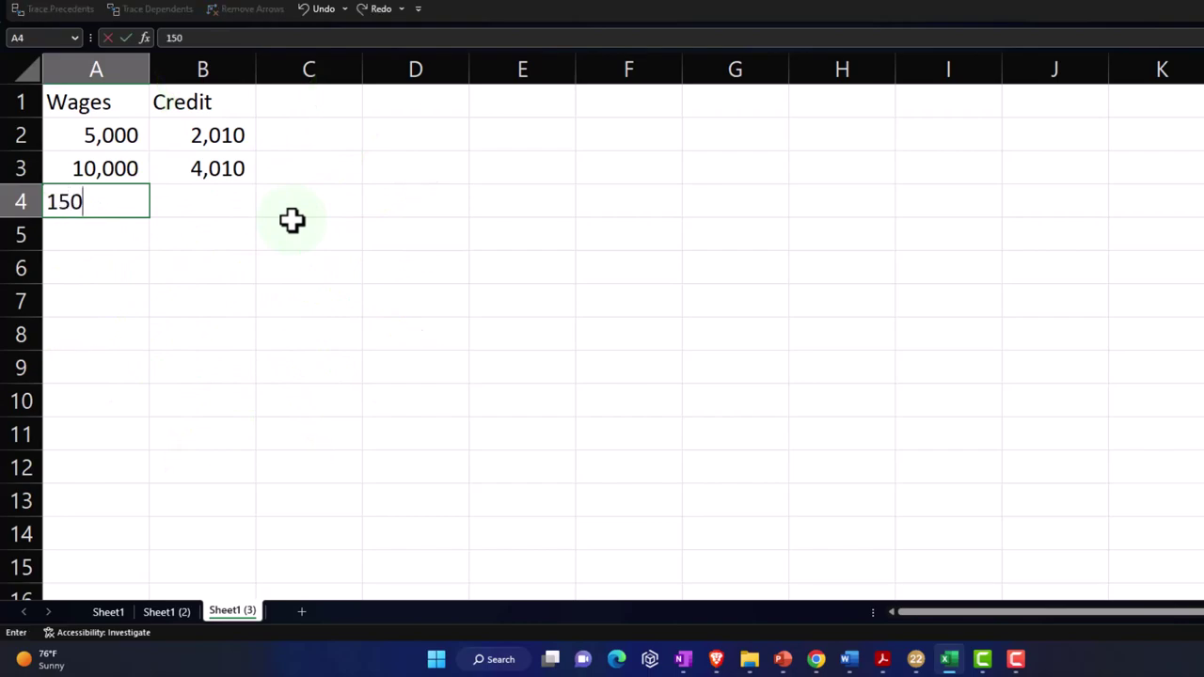
type("00")
key("Tab")
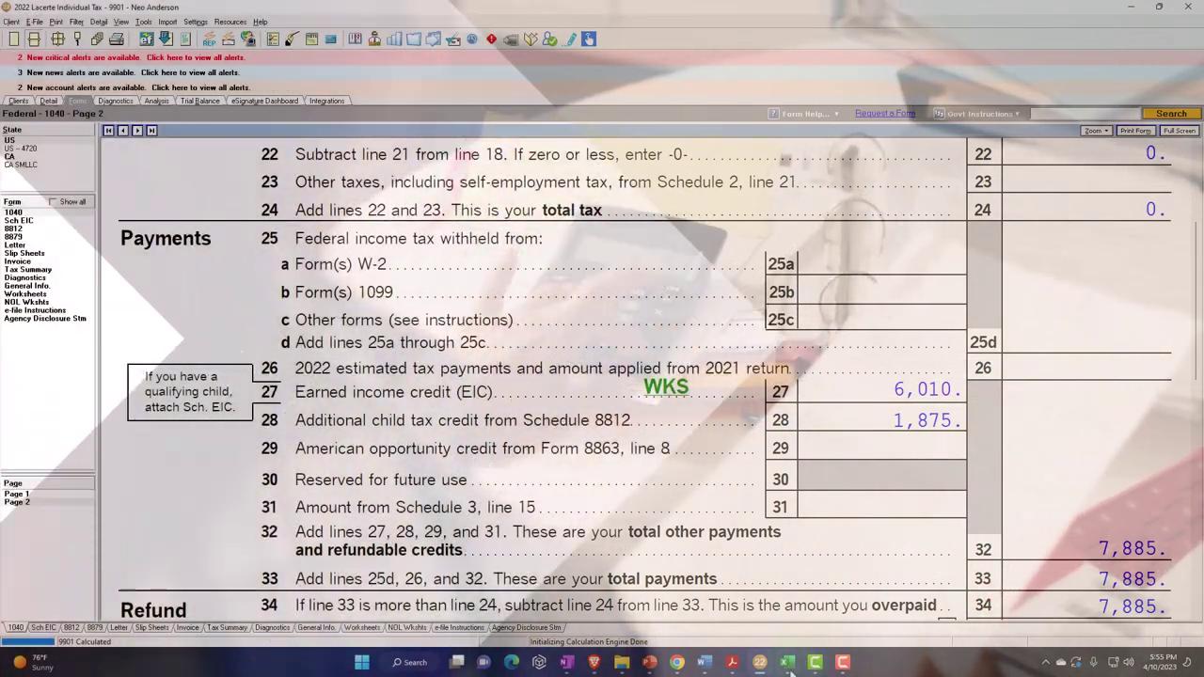
left_click(787, 662)
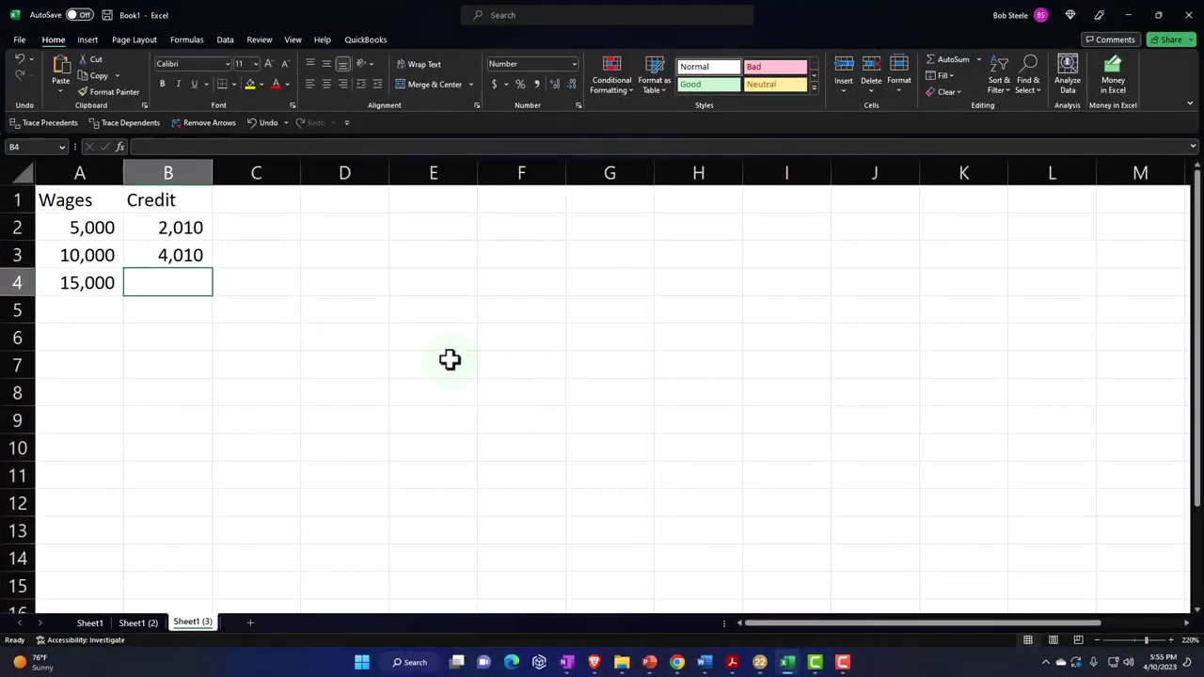
type("6010")
key("Return")
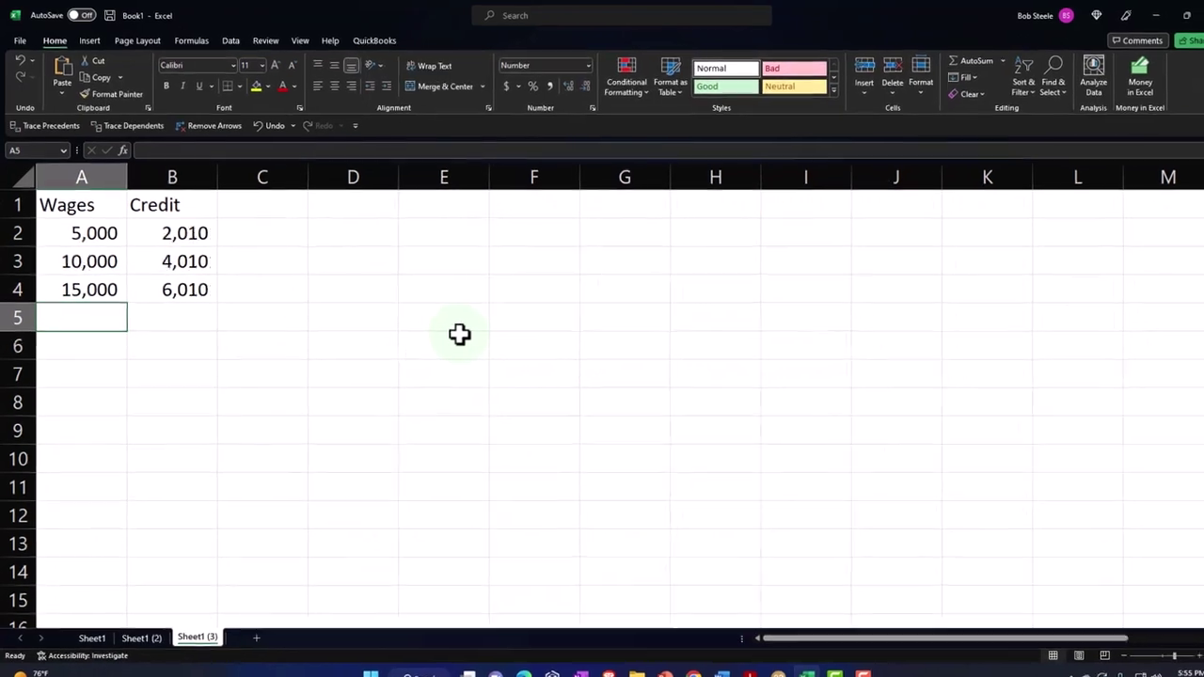
- Set Lacerte wages to 20,000 and record the 20,000 row with a 6,164 credit
type("20,")
type("000")
key("Tab")
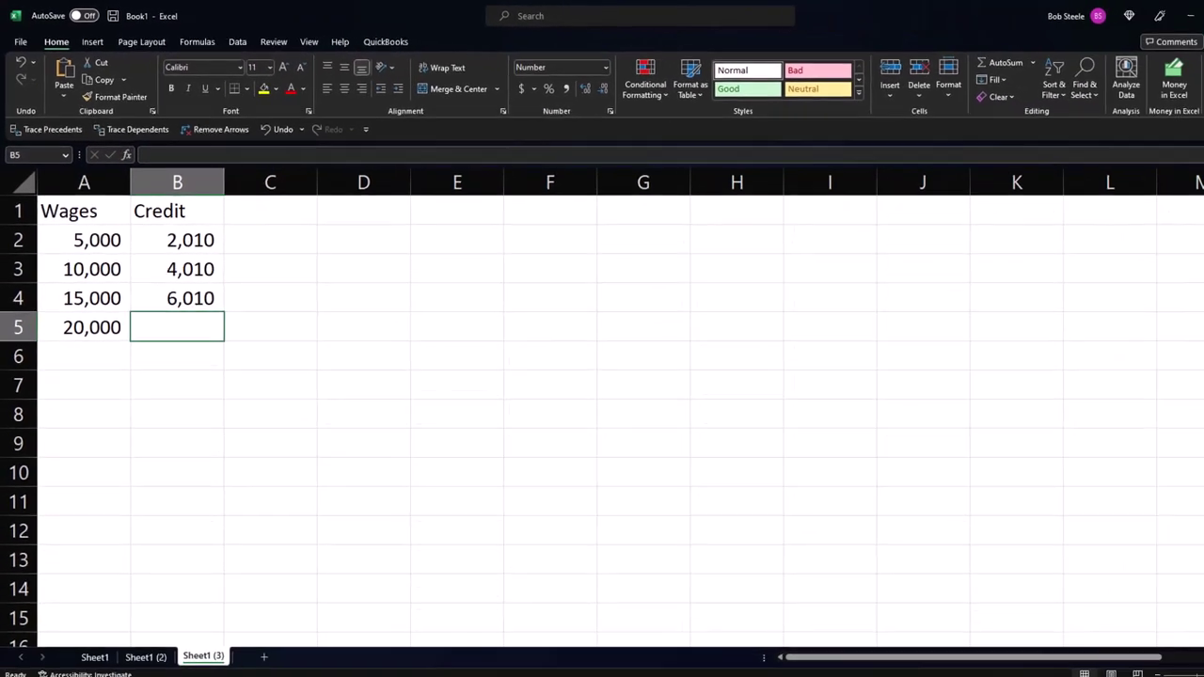
left_click(764, 661)
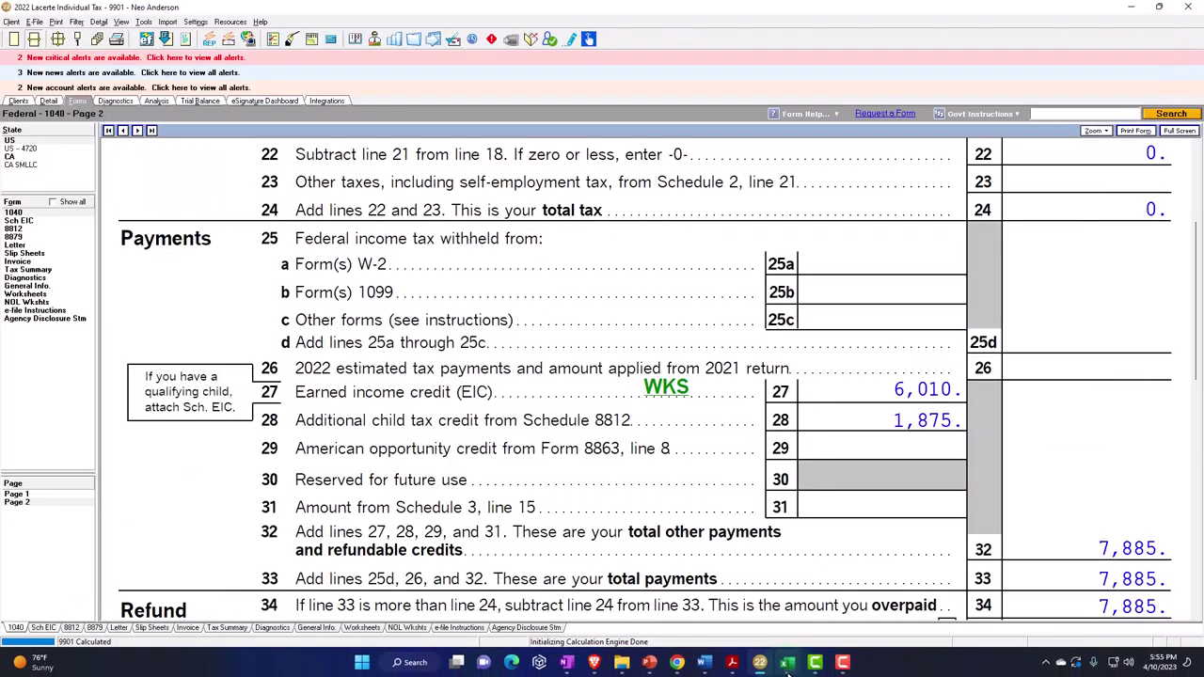
left_click(51, 101)
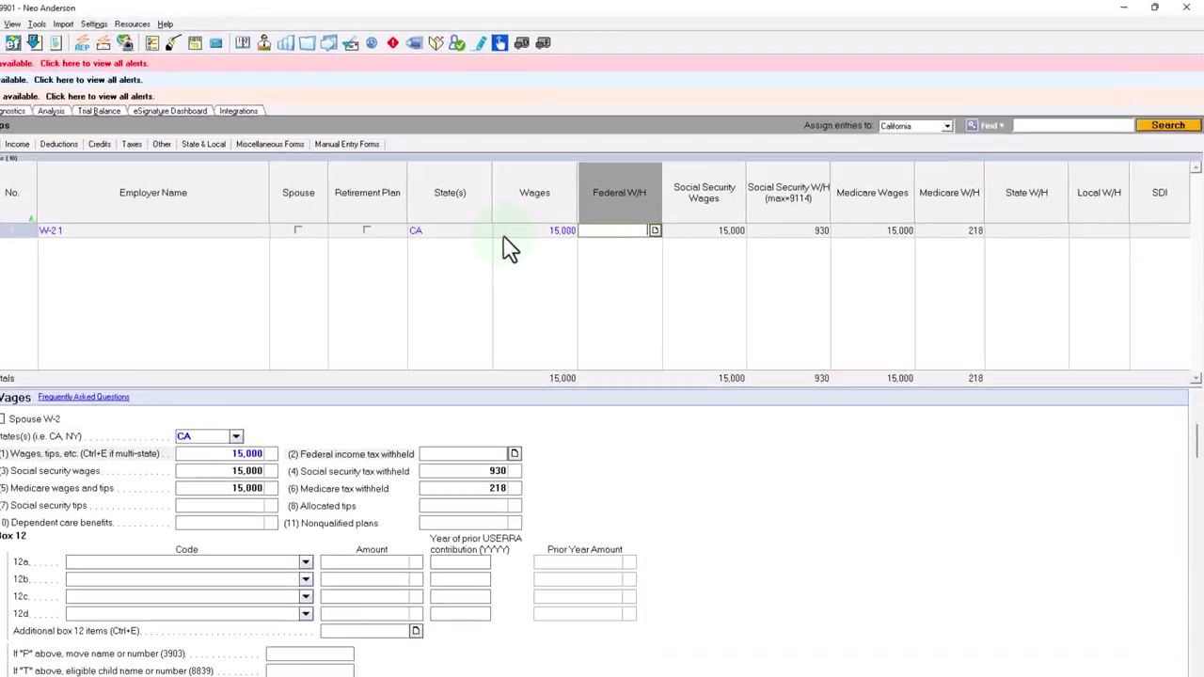
left_click(637, 209)
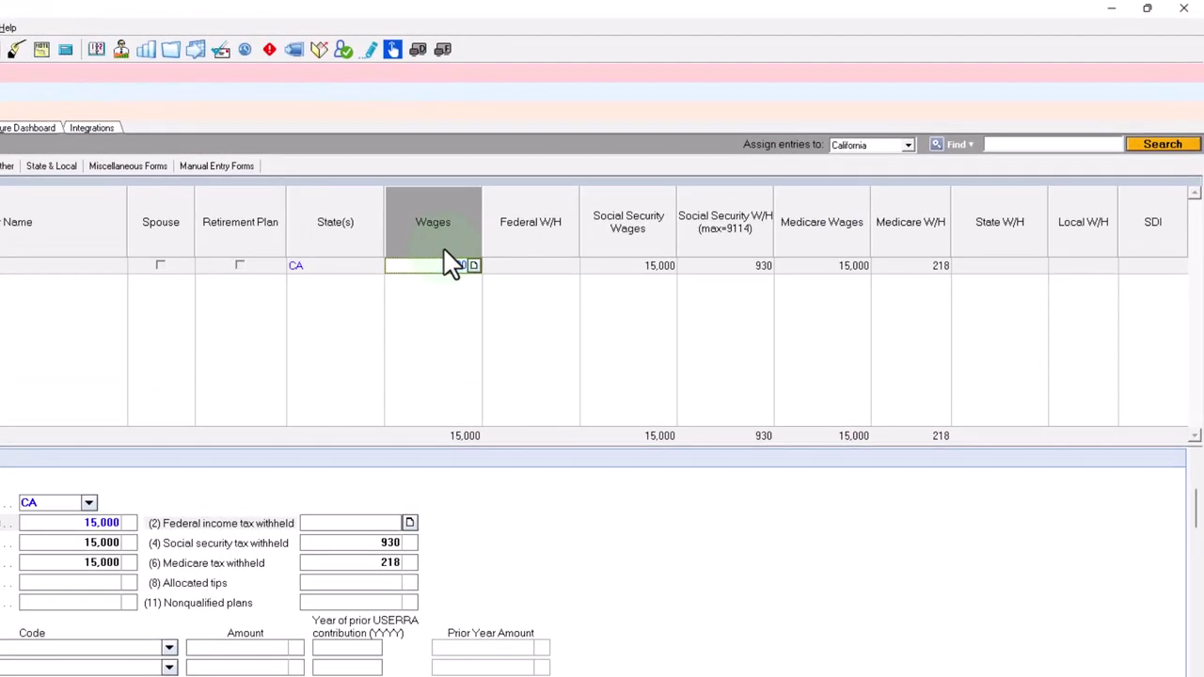
type("20000")
key("Tab")
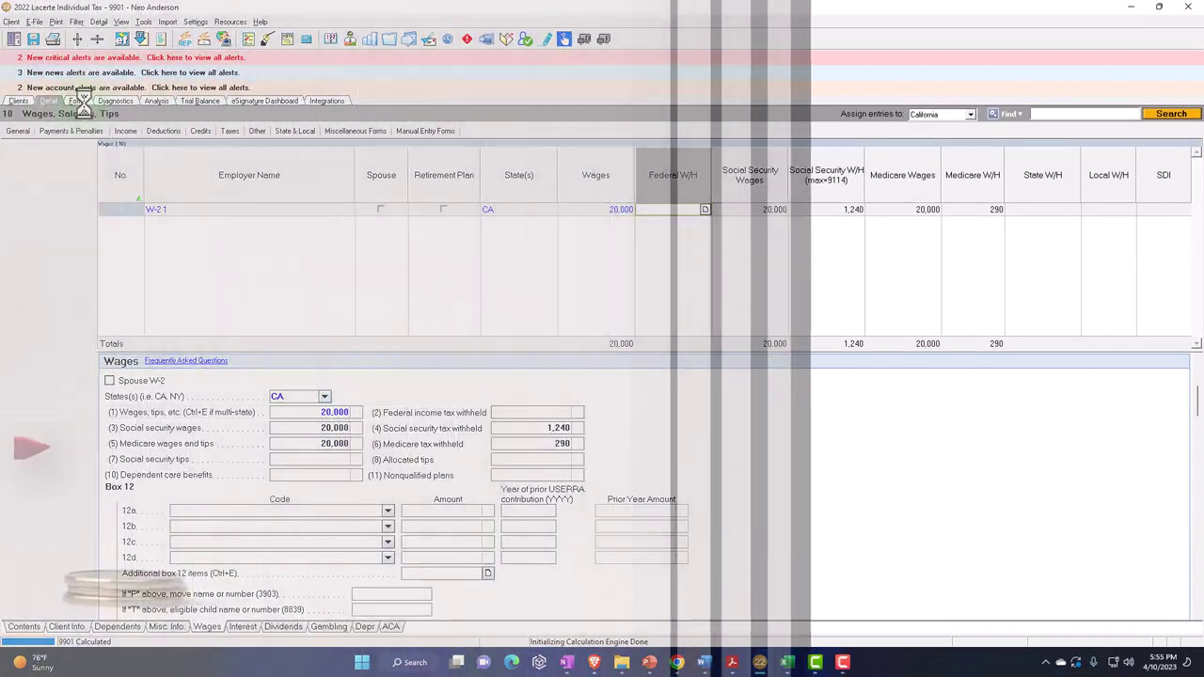
left_click(84, 103)
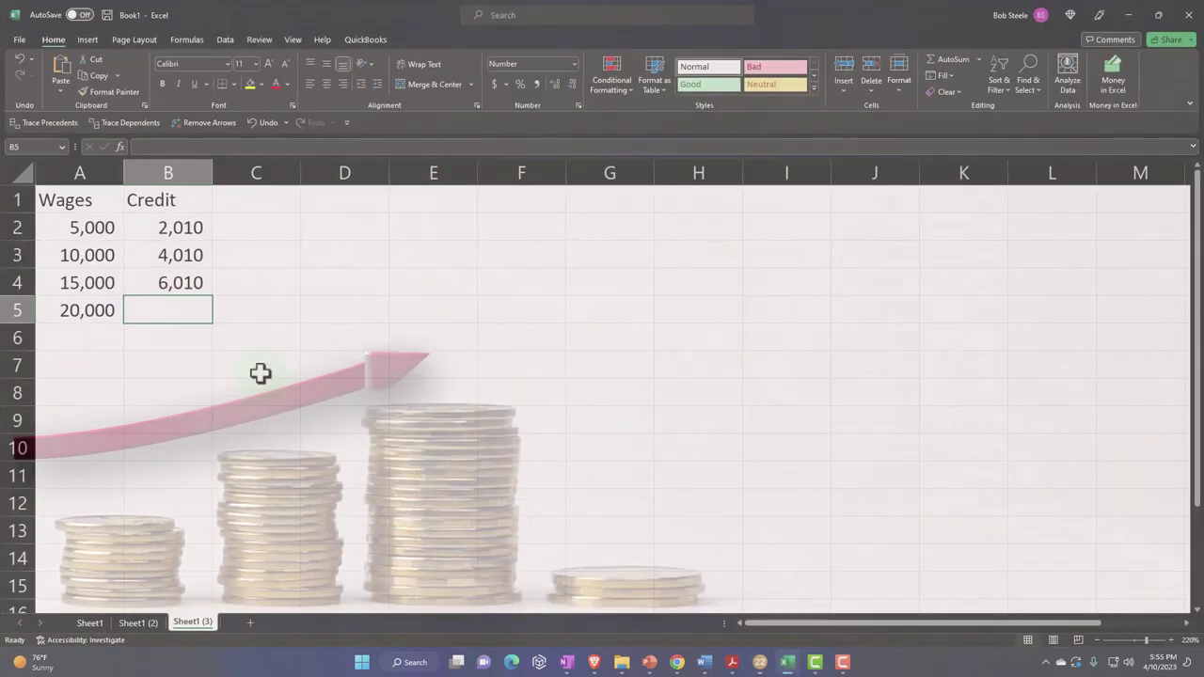
type("6164")
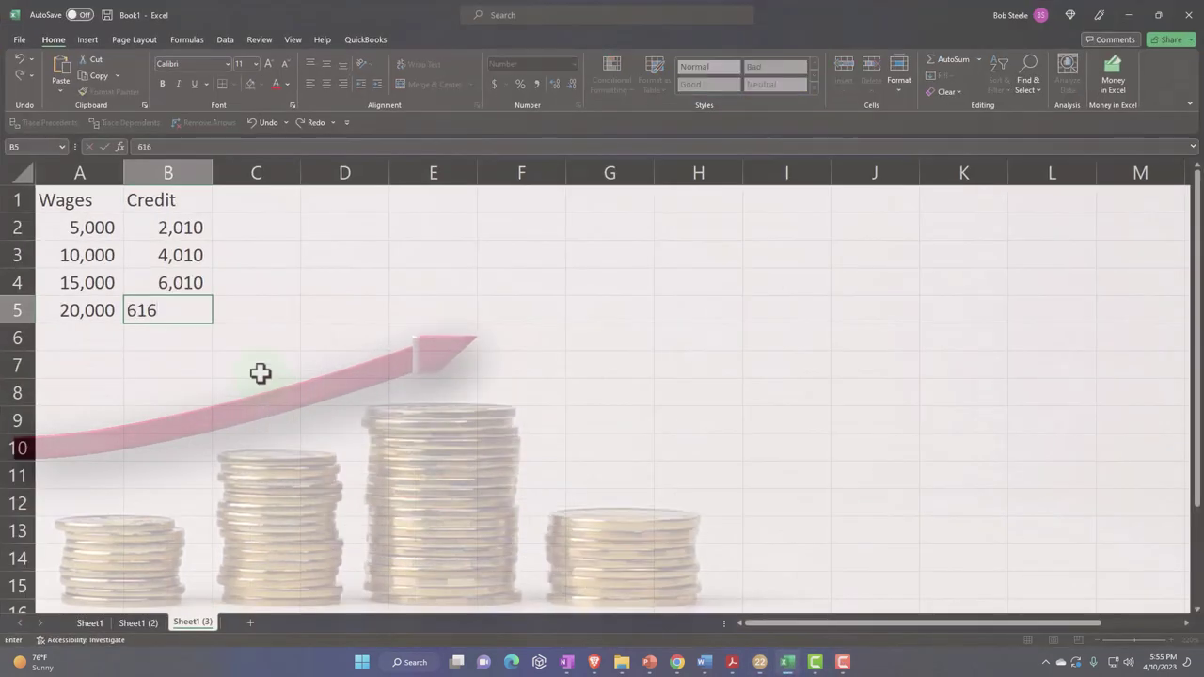
key("Return")
- Set Lacerte wages to 25,000 and record the 25,000 row with a 5,133 credit
type("25000")
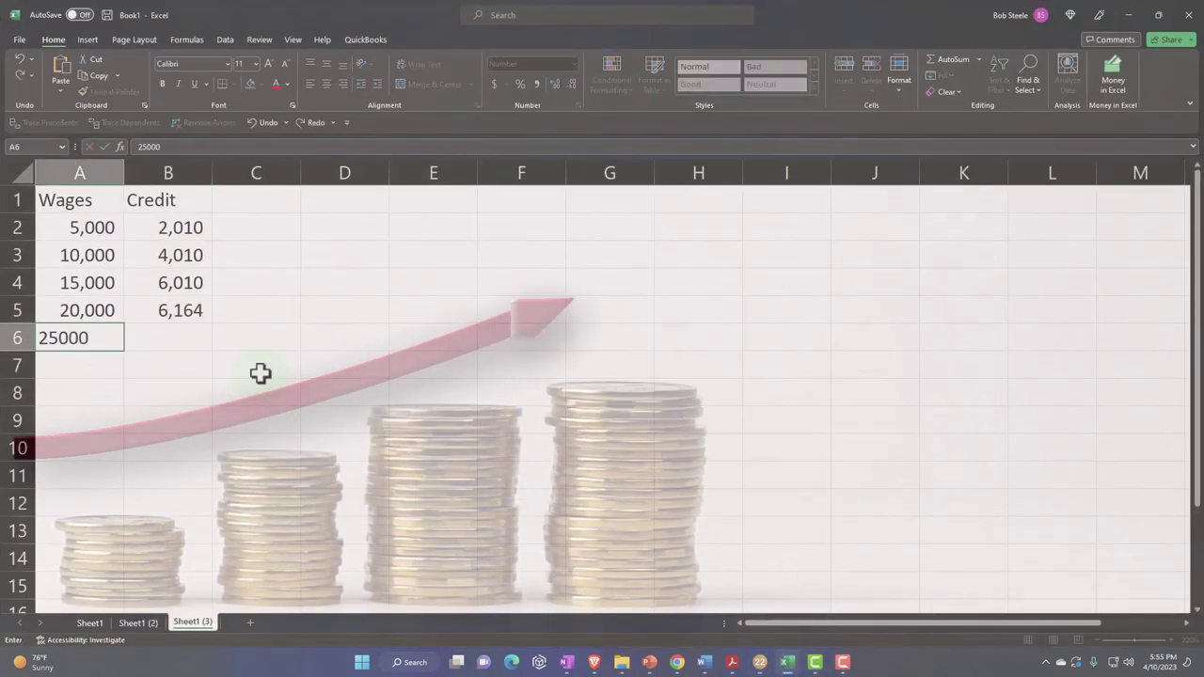
key("Tab")
left_click(760, 662)
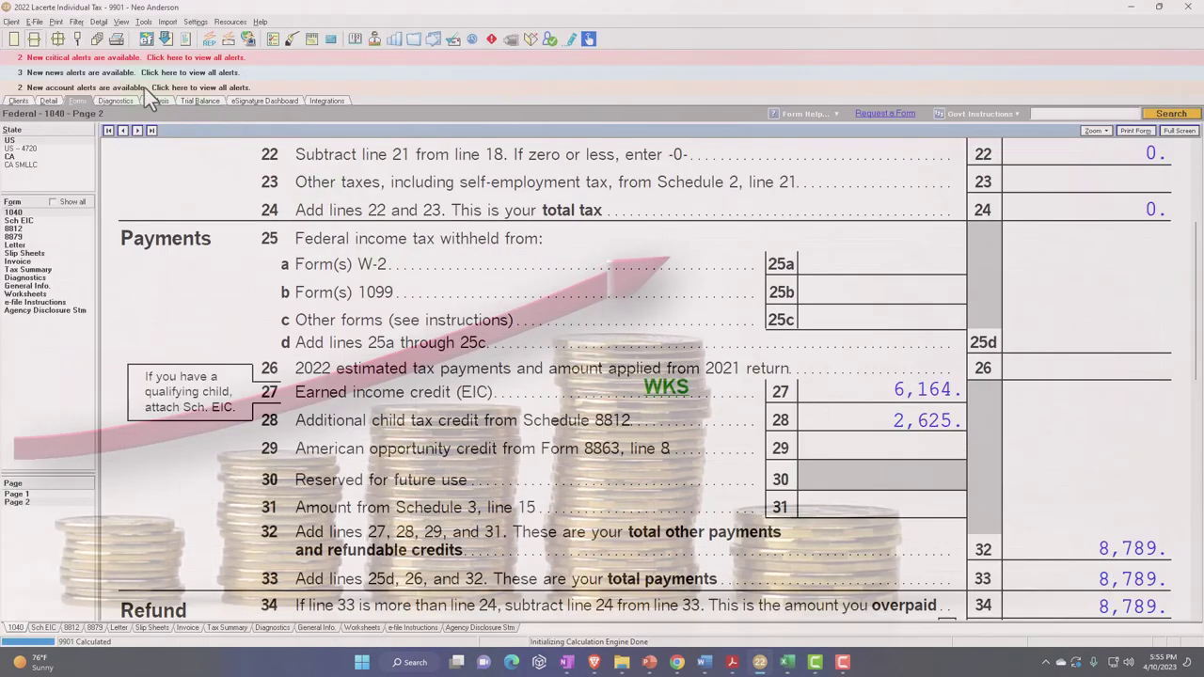
left_click(48, 100)
left_click(594, 209)
type("25,000")
key("Tab")
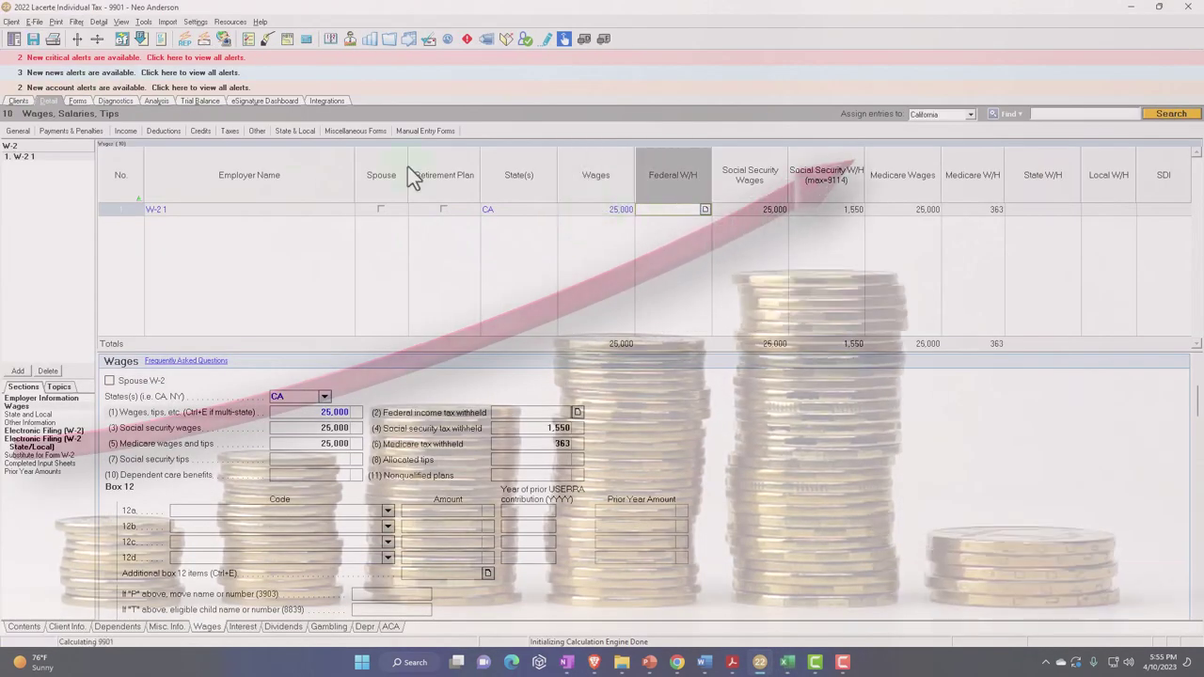
left_click(75, 101)
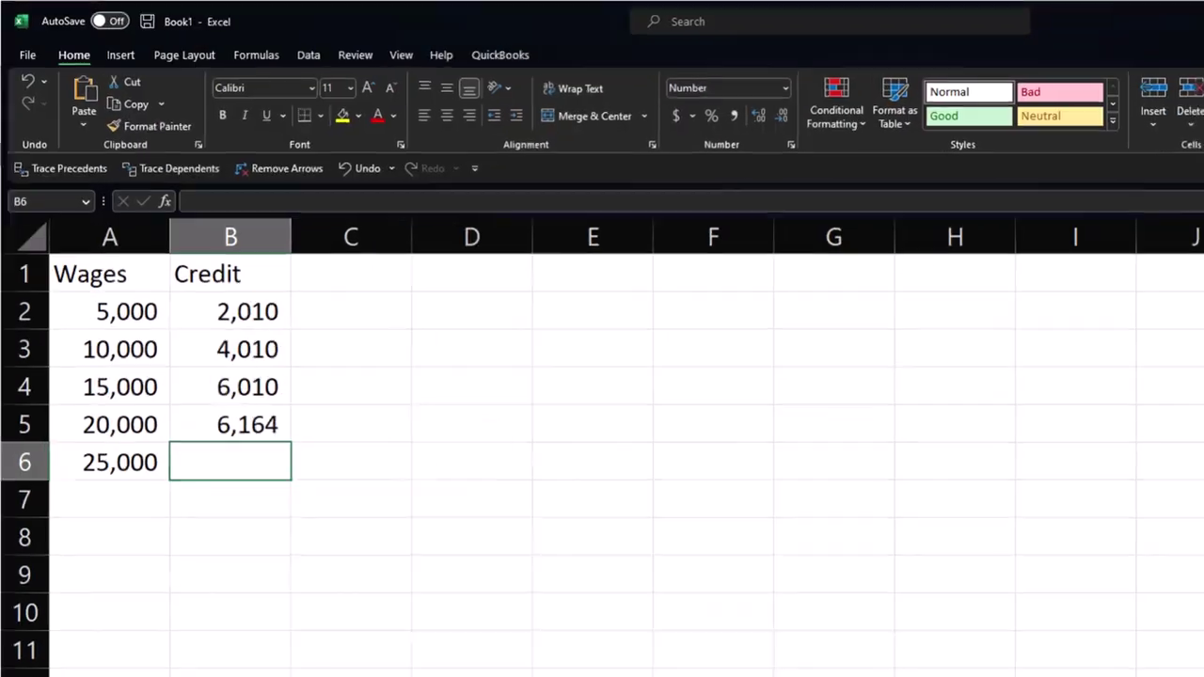
type("5,133")
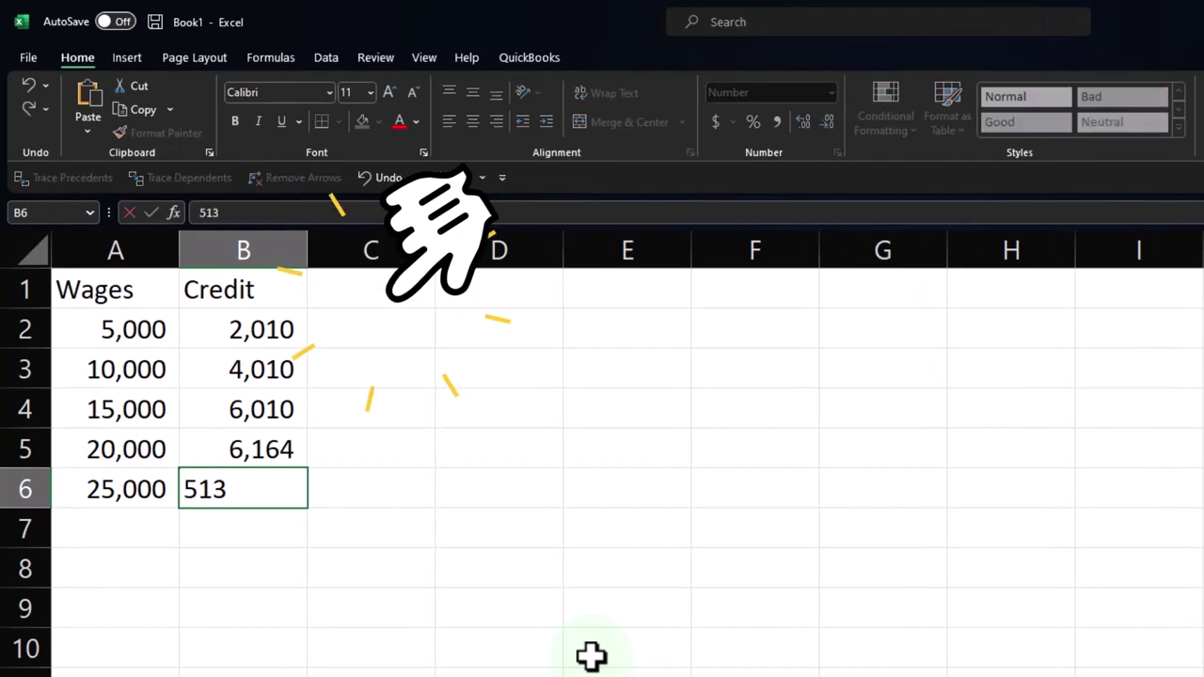
key("Return")
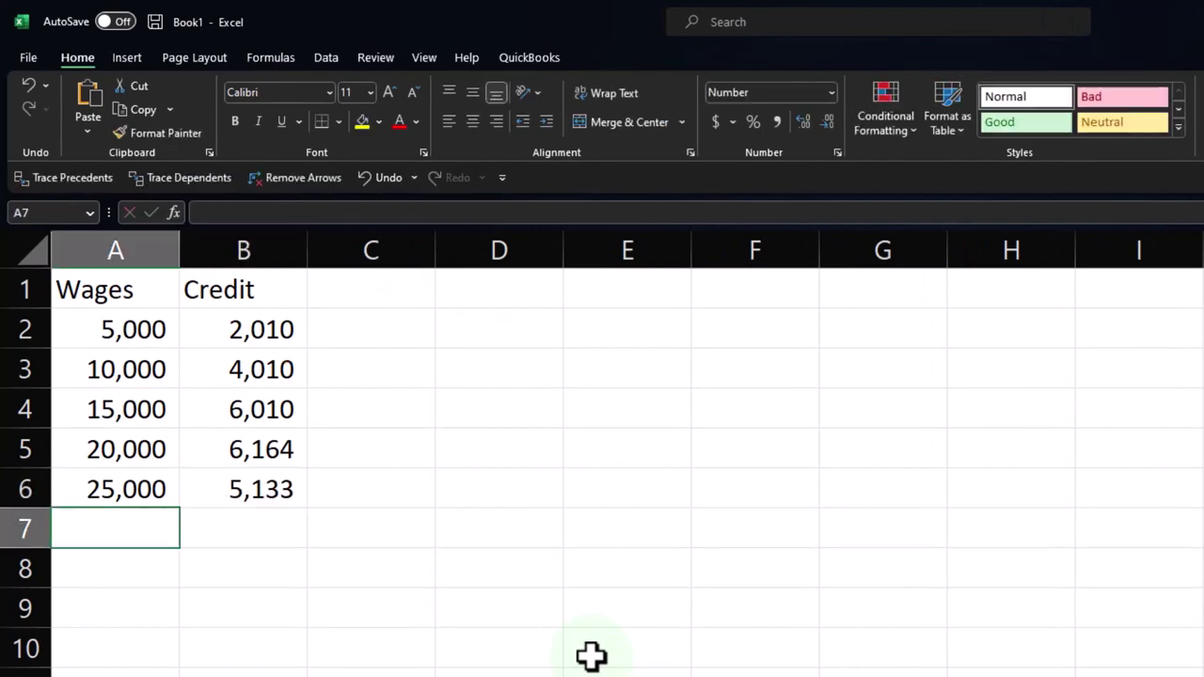
- Set Lacerte wages to 30,000 and record the 30,000 row with a 4,080 credit
type("30000")
key("Tab")
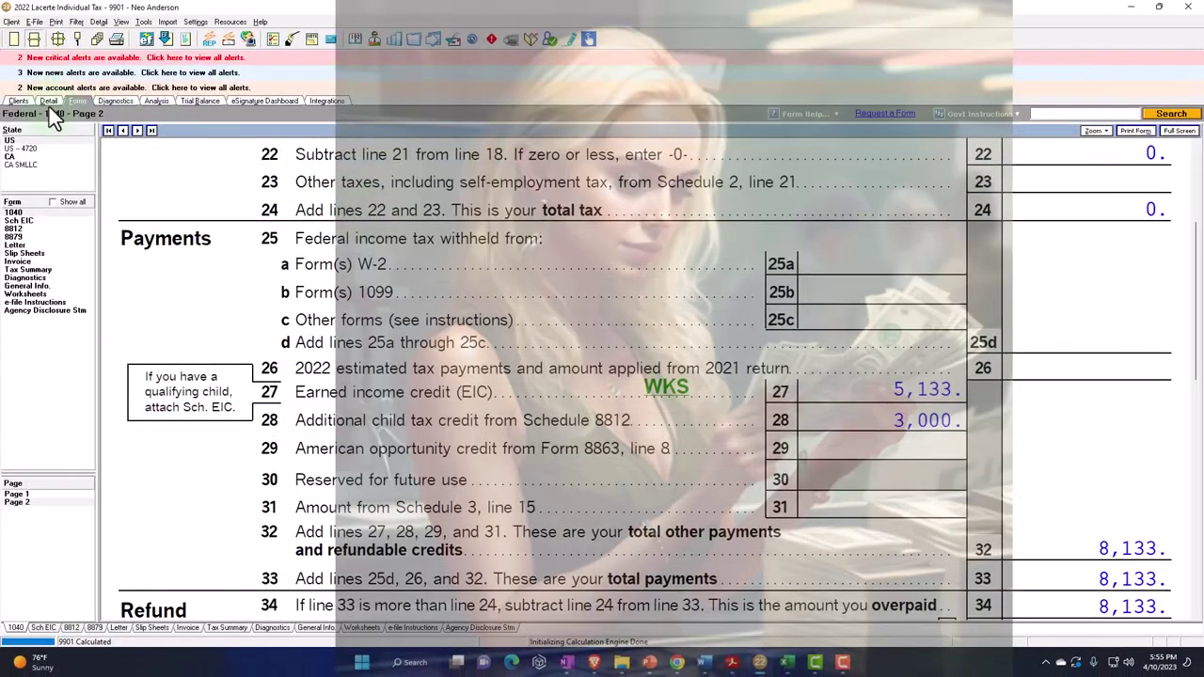
left_click(49, 102)
left_click(607, 213)
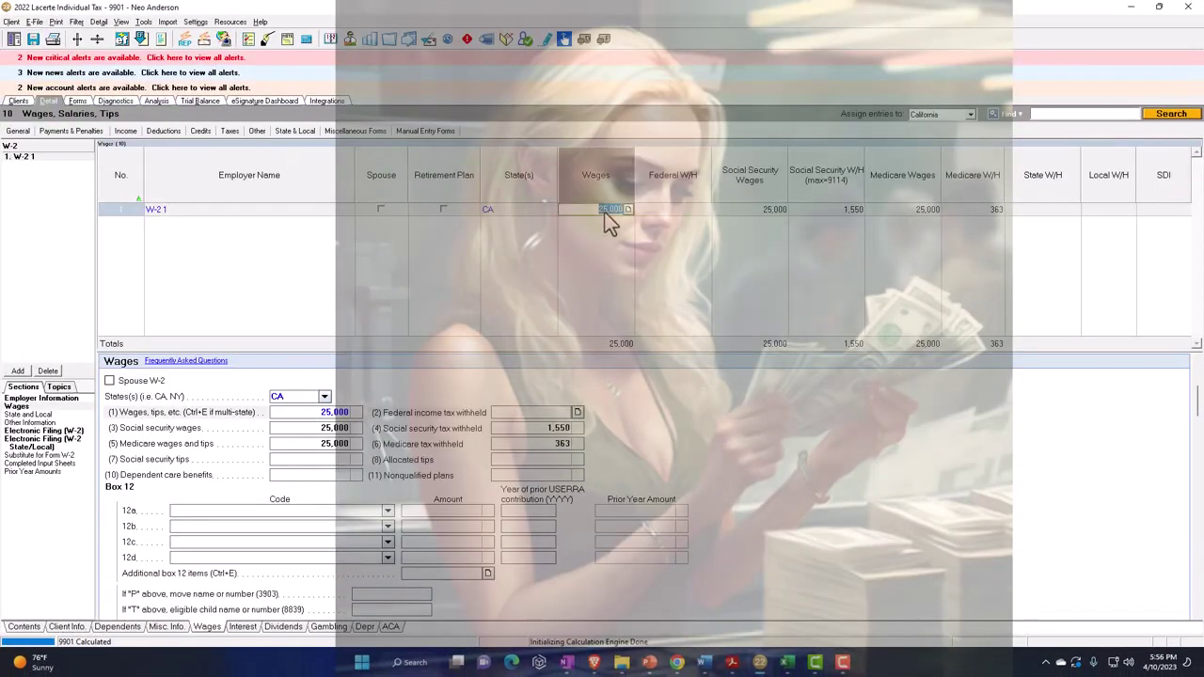
type("30,000")
key("Tab")
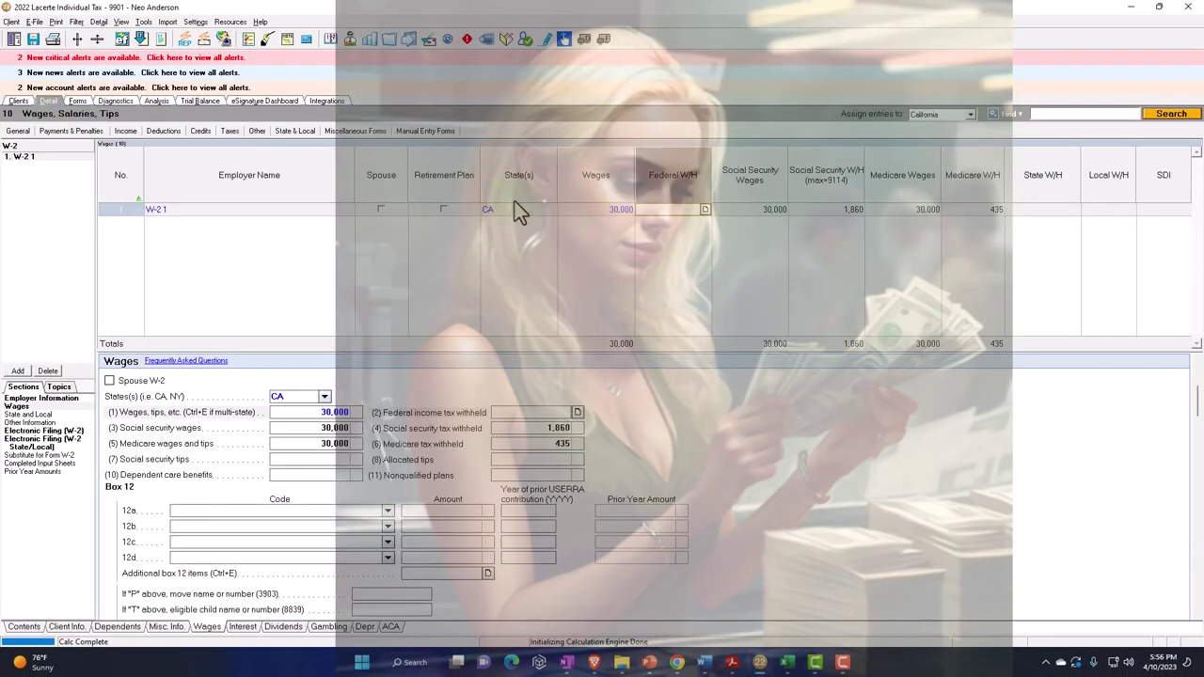
left_click(77, 101)
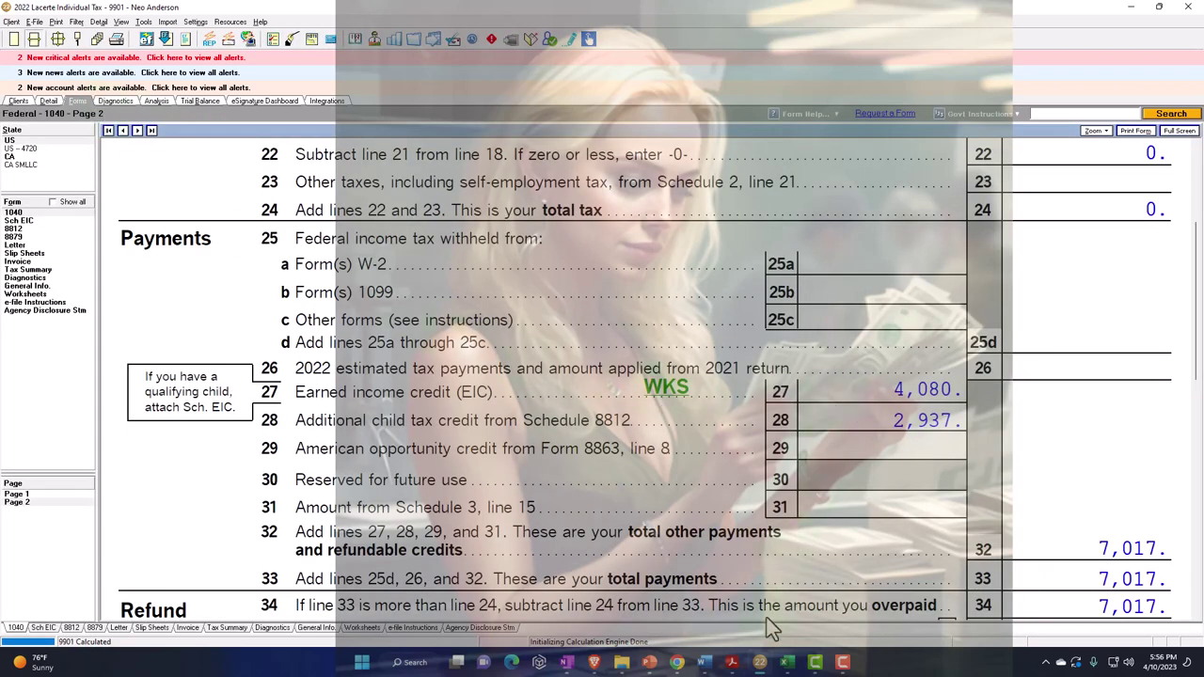
left_click(787, 663)
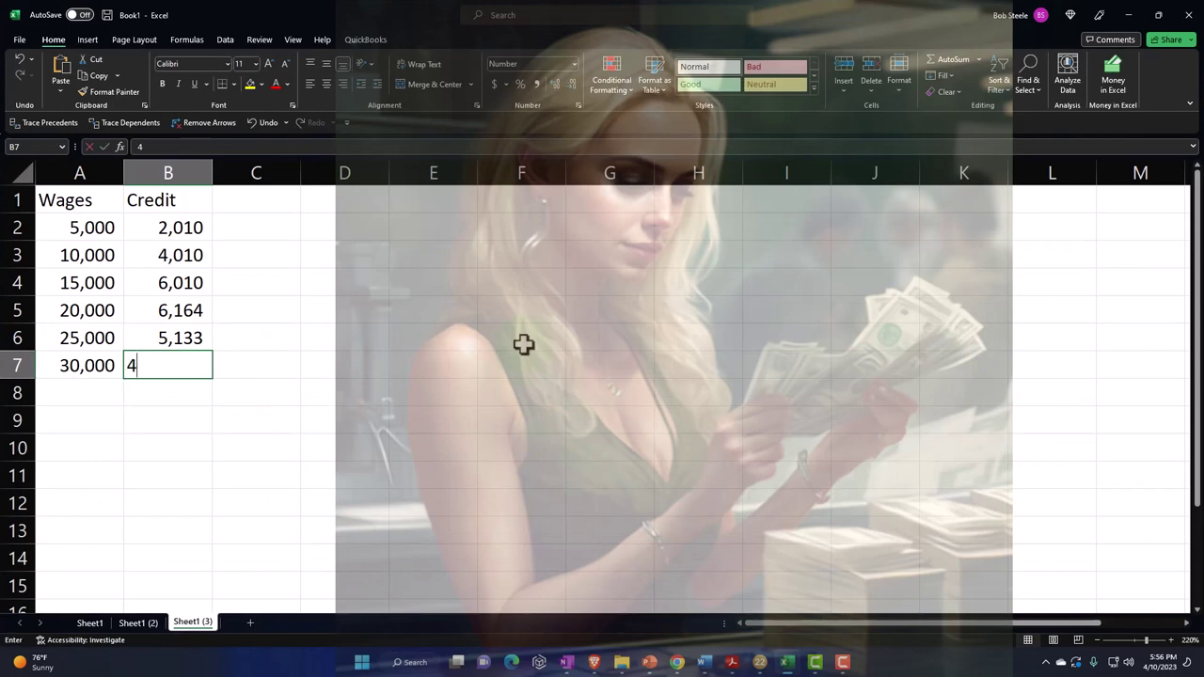
type("4,080")
key("Return")
- Add 35,000 as the next wages value in A8, correcting the mistyped 350,000
type("350,000")
key("Tab")
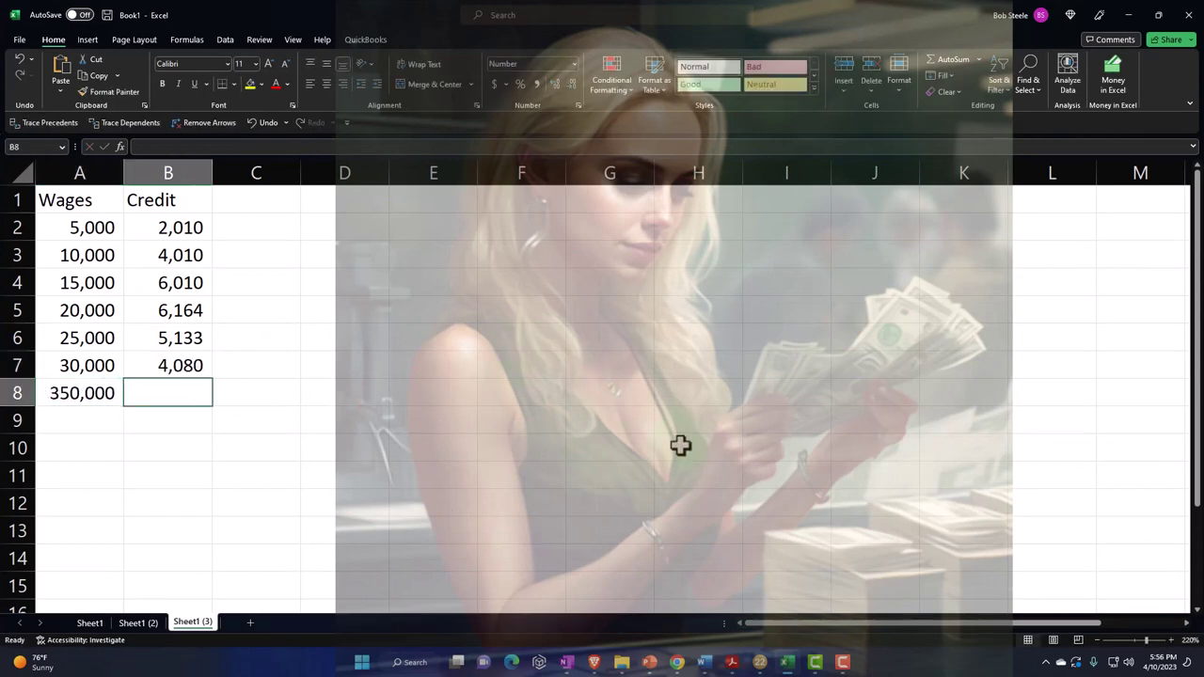
type("35,000")
key("Tab")
- Set Lacerte wages to 35,000 and record its 3,027 credit in Excel
left_click(760, 663)
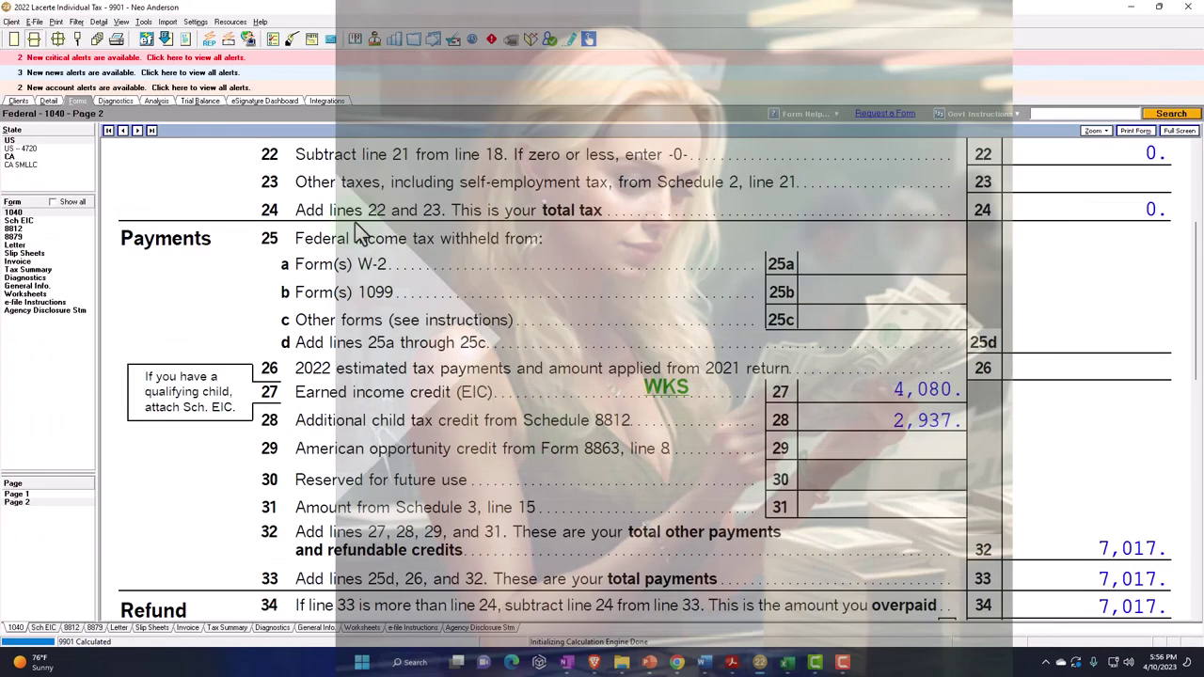
left_click(52, 99)
left_click(605, 209)
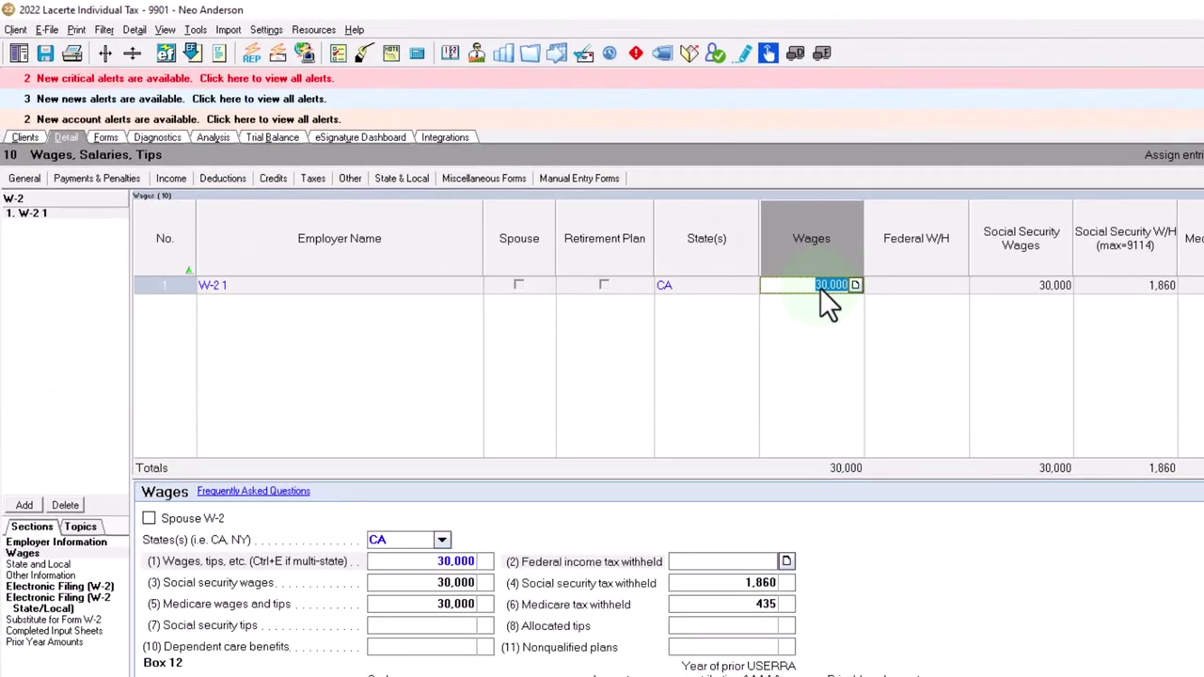
type("35,000")
key("Tab")
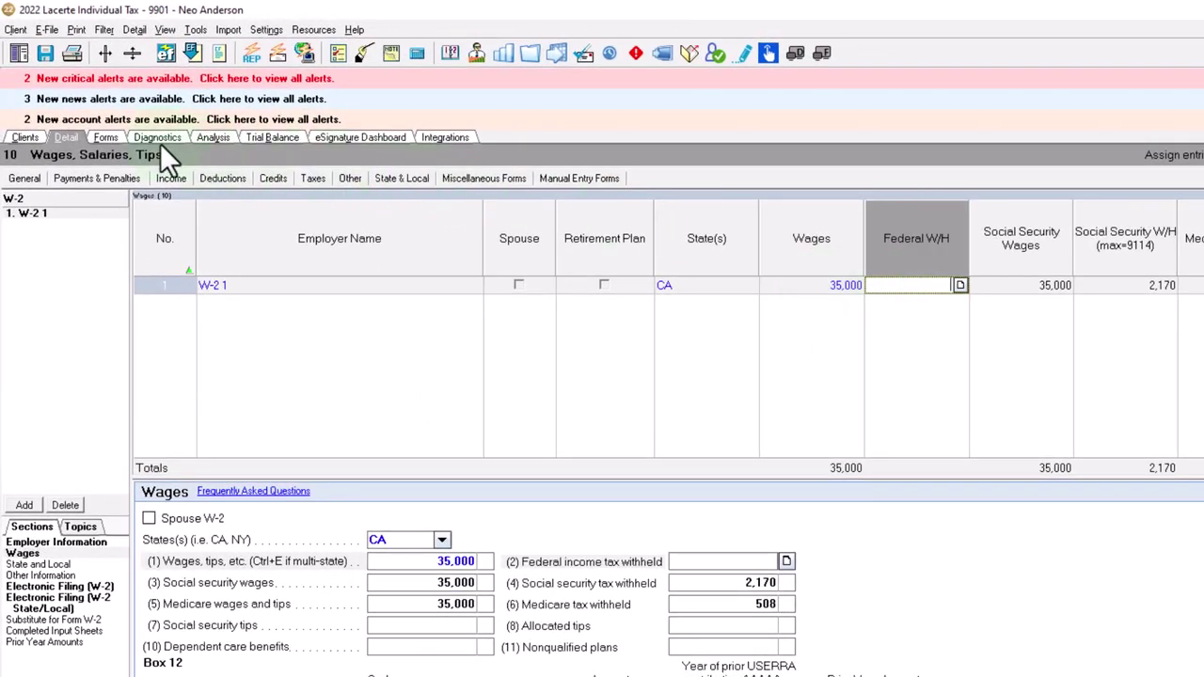
left_click(105, 137)
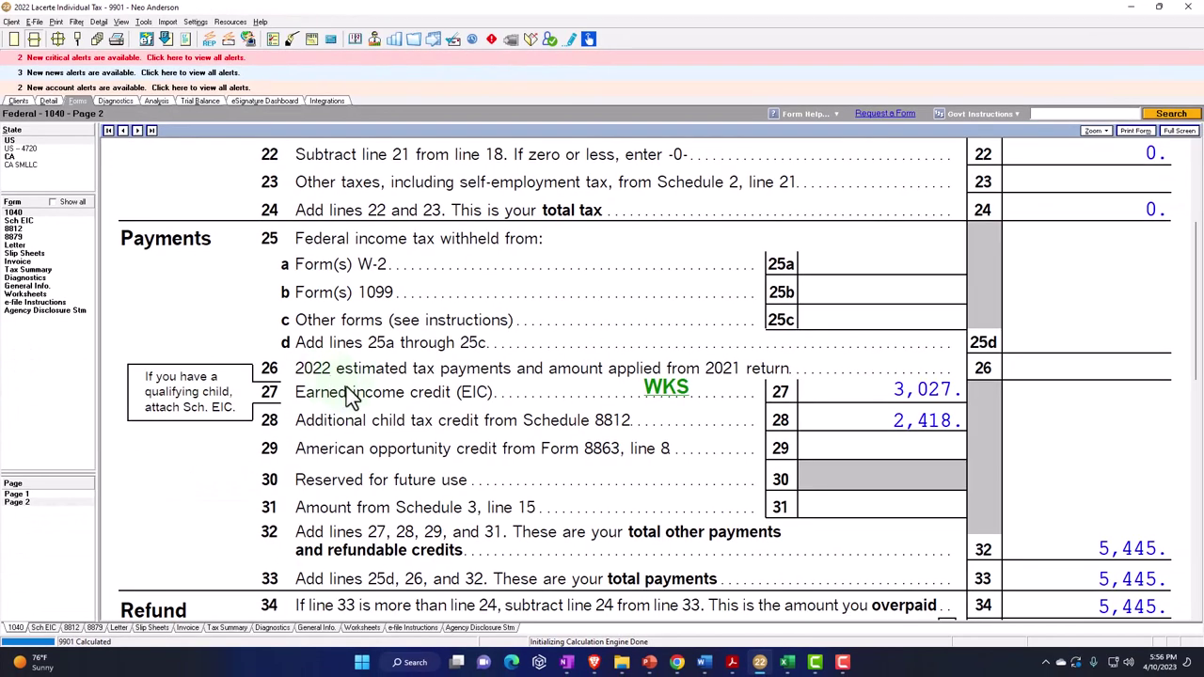
left_click(787, 663)
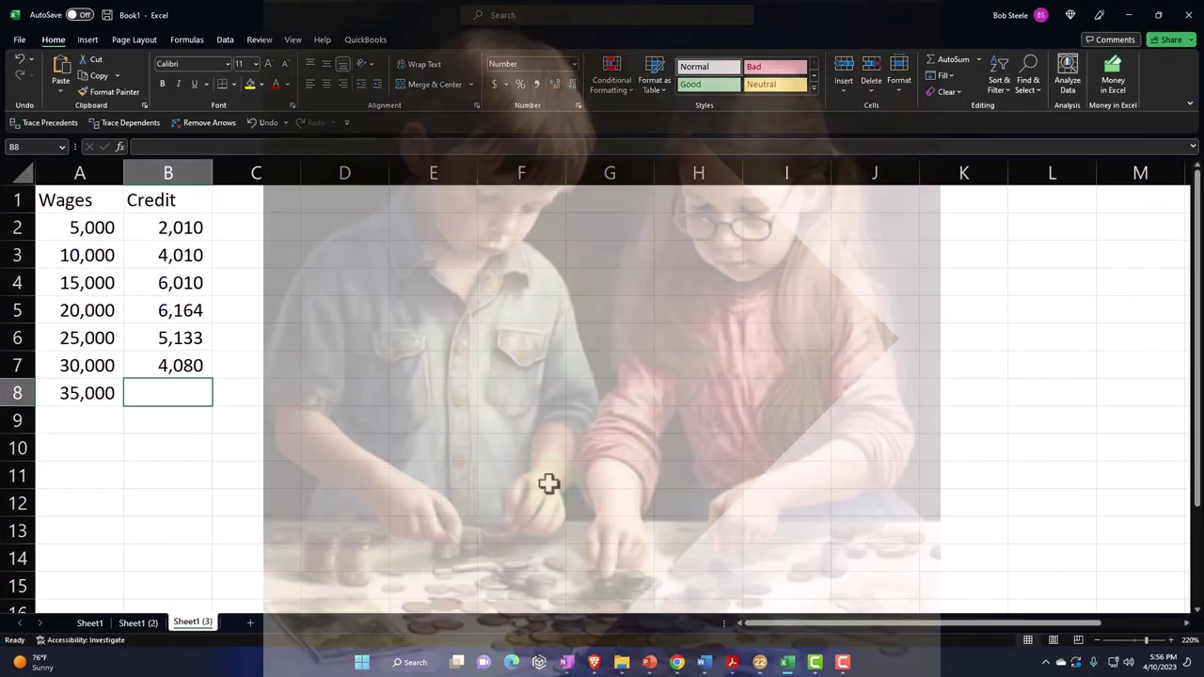
type("3,02")
type("7")
key("Return")
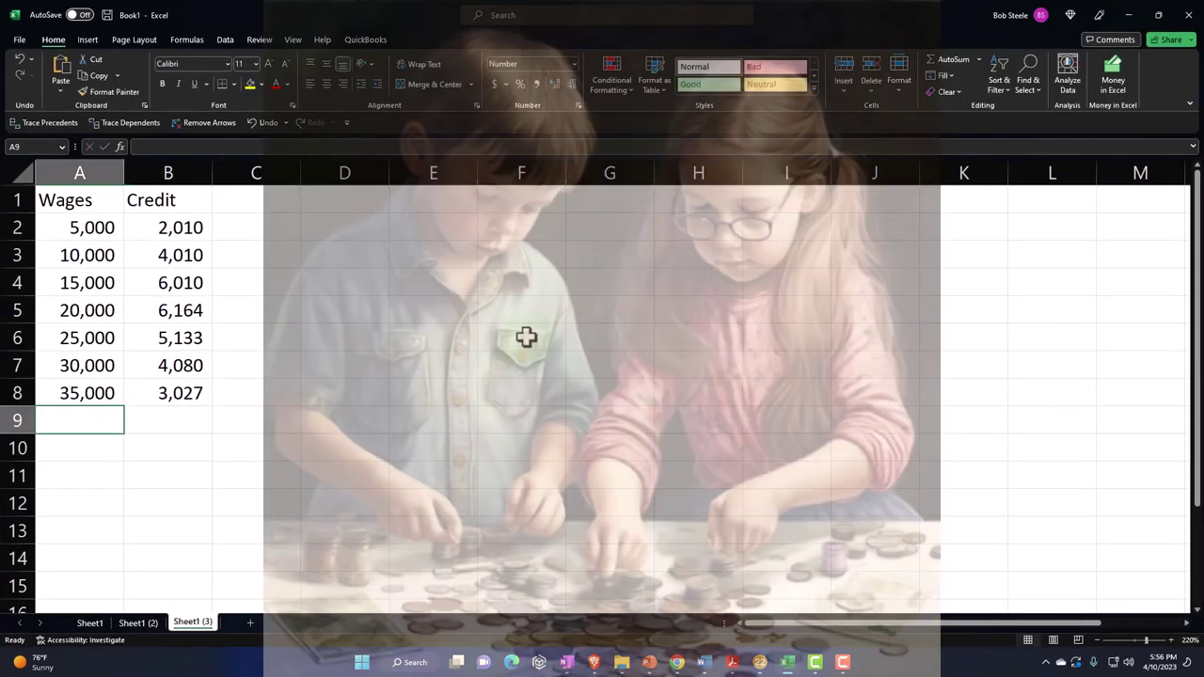
- Add the 40,000 wages row, update Lacerte wages, and record the 1,974 credit
type("40000")
key("Tab")
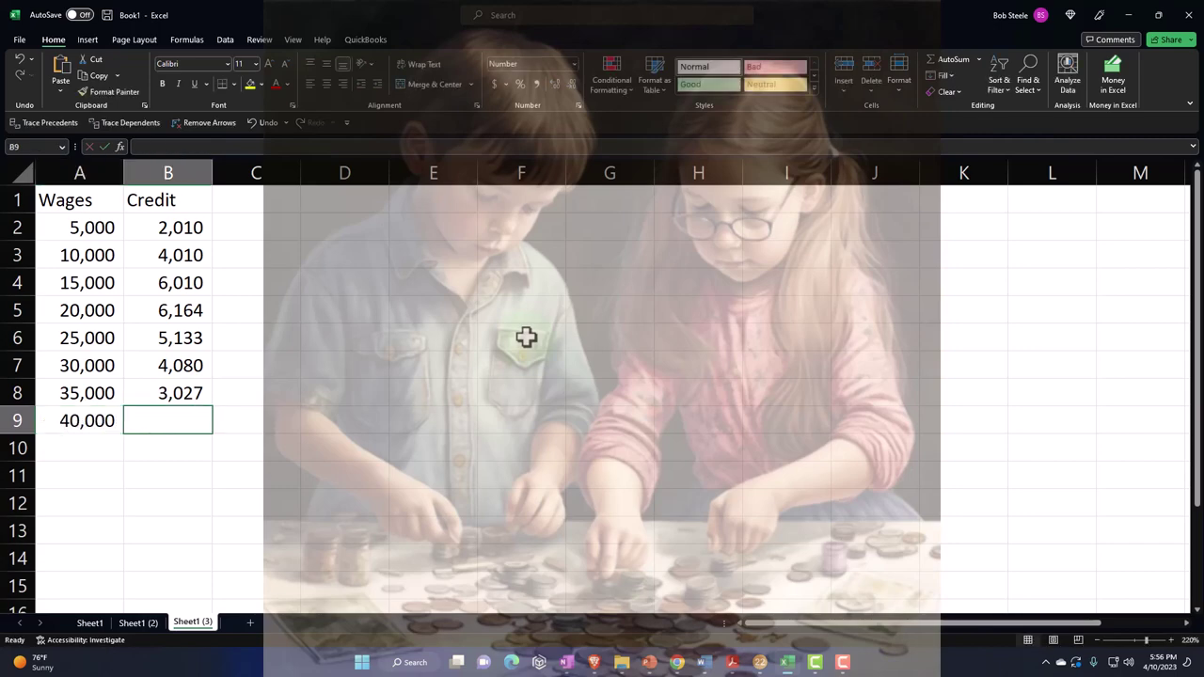
left_click(790, 664)
left_click(47, 101)
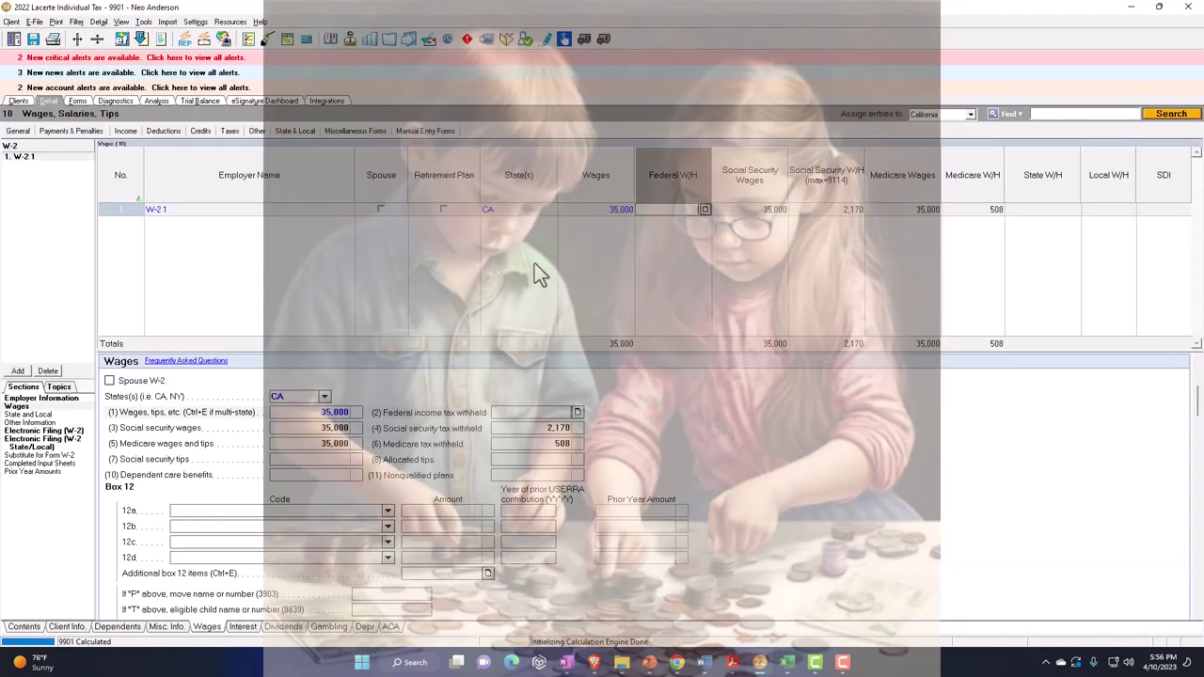
left_click(595, 207)
type("40,000")
key("Tab")
left_click(78, 102)
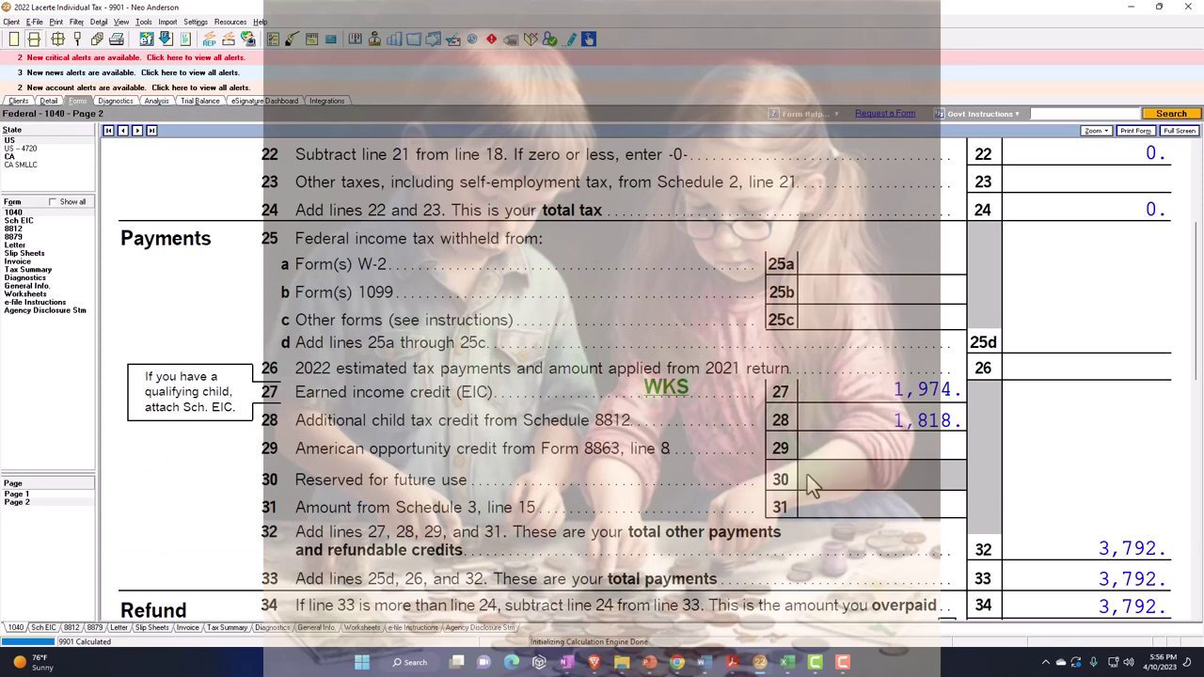
mouse_move(793, 666)
left_click(610, 498)
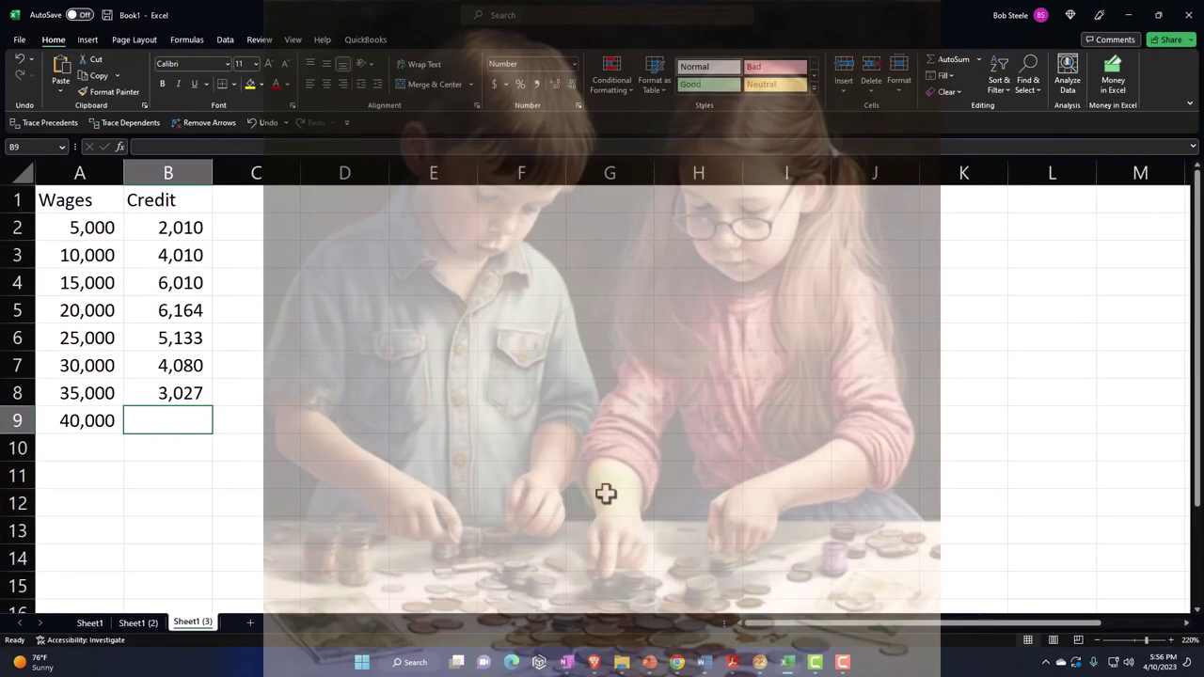
type("1974")
key("Return")
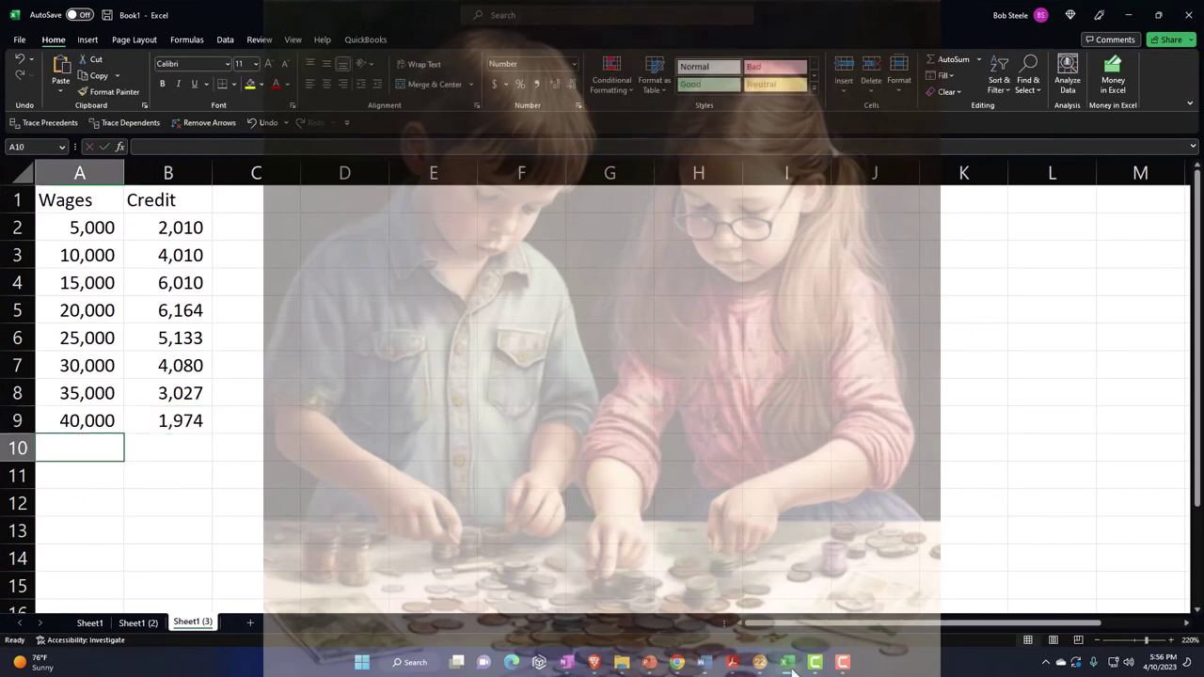
- Add the 45,000 wages row, update Lacerte wages, and record the 921 credit
type("45000")
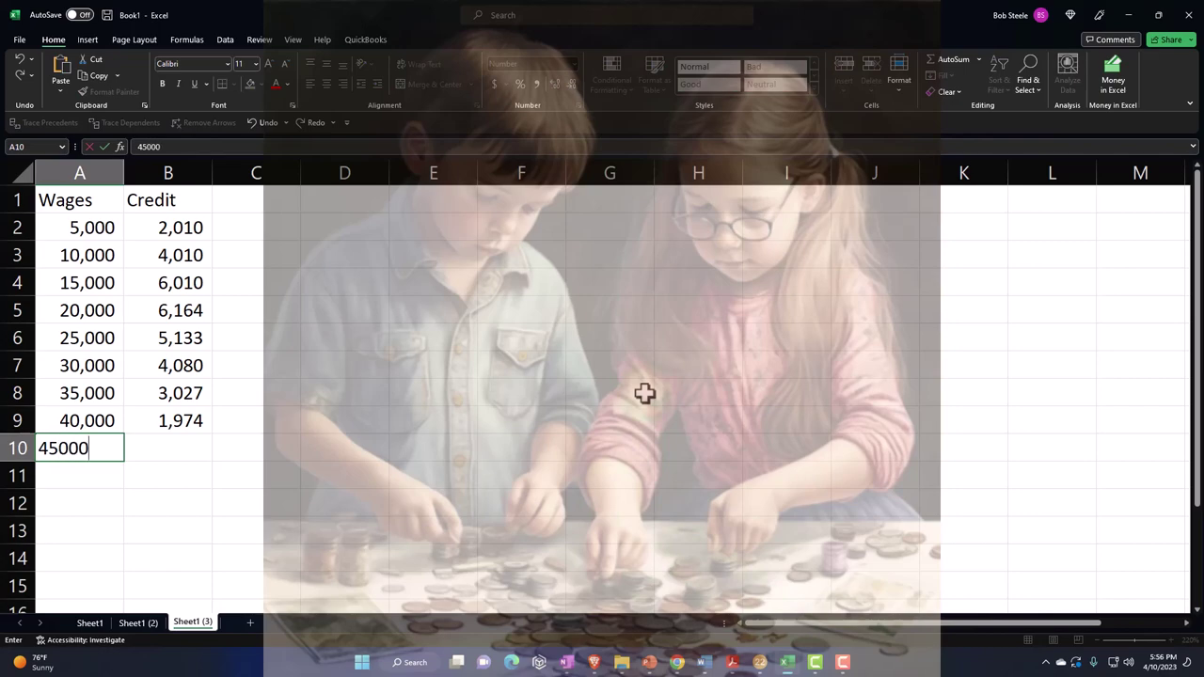
key("Tab")
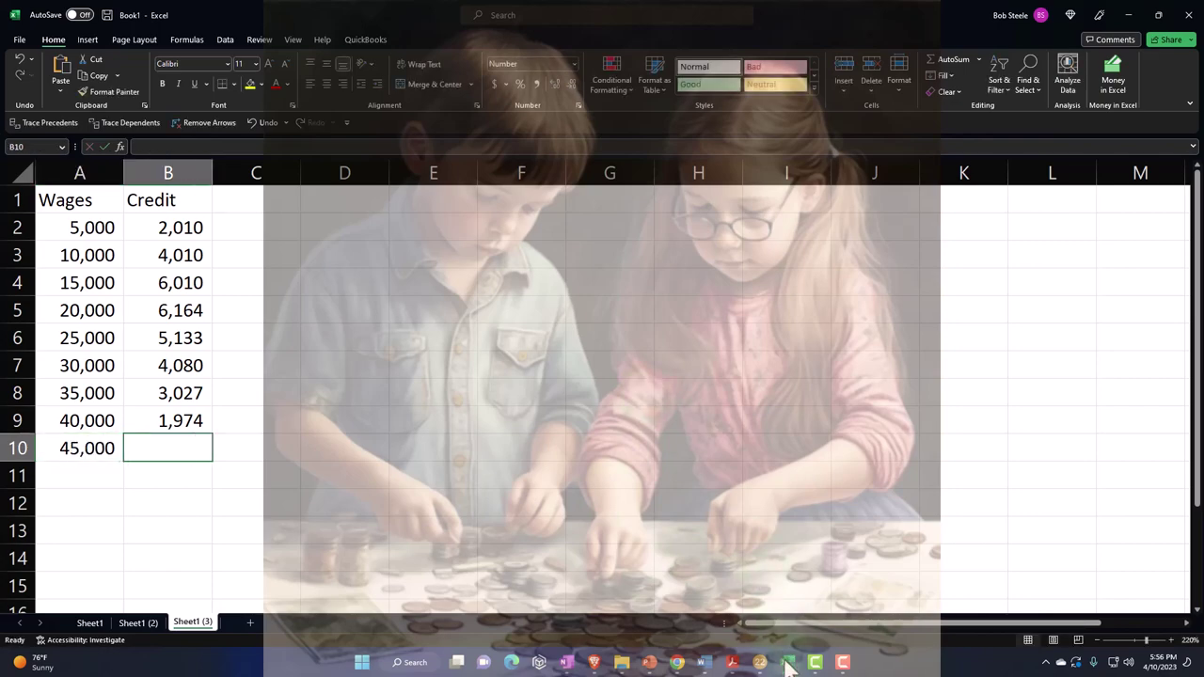
left_click(786, 664)
left_click(44, 102)
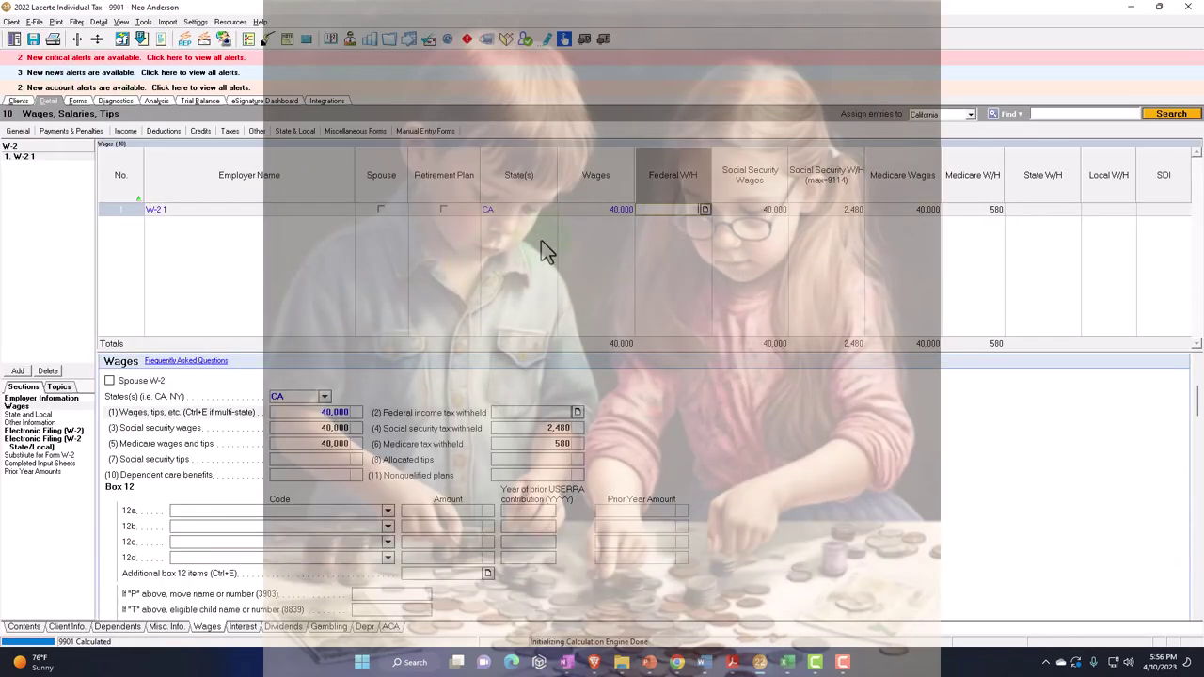
left_click(582, 212)
type("45,")
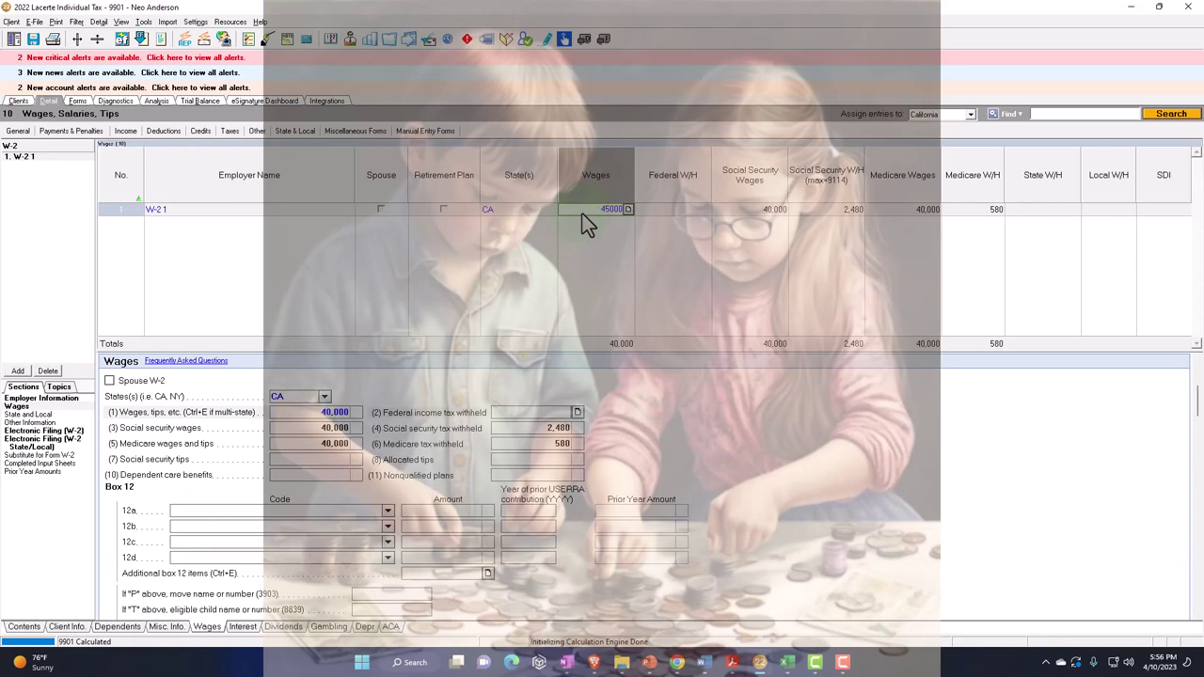
type("000")
key("Tab")
left_click(86, 100)
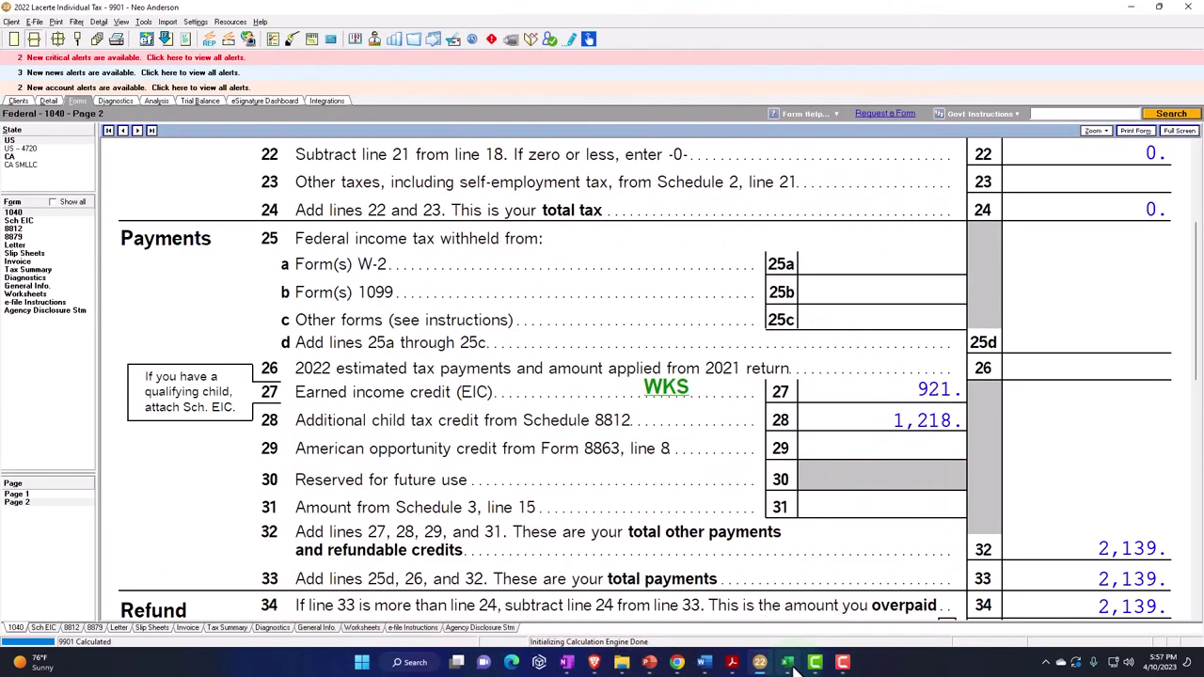
key("alt+Tab")
type("921")
key("Return")
- Add the 50,000 wages row, update Lacerte wages, and record a 0 credit
type("50000")
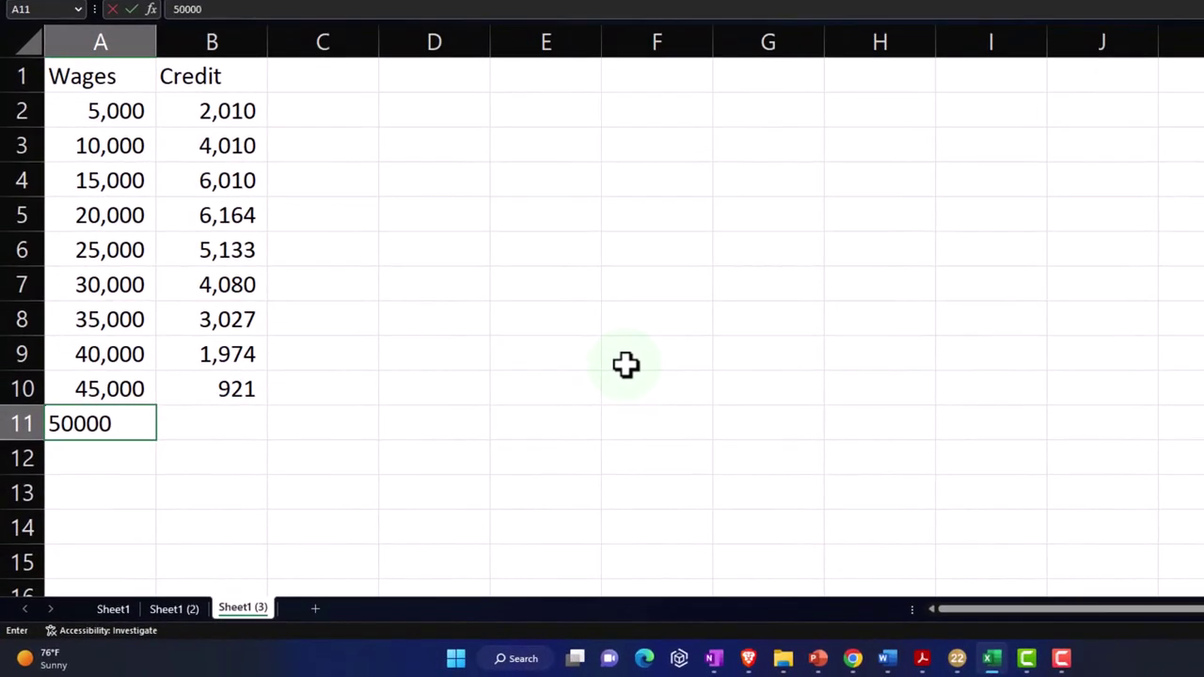
key("Tab")
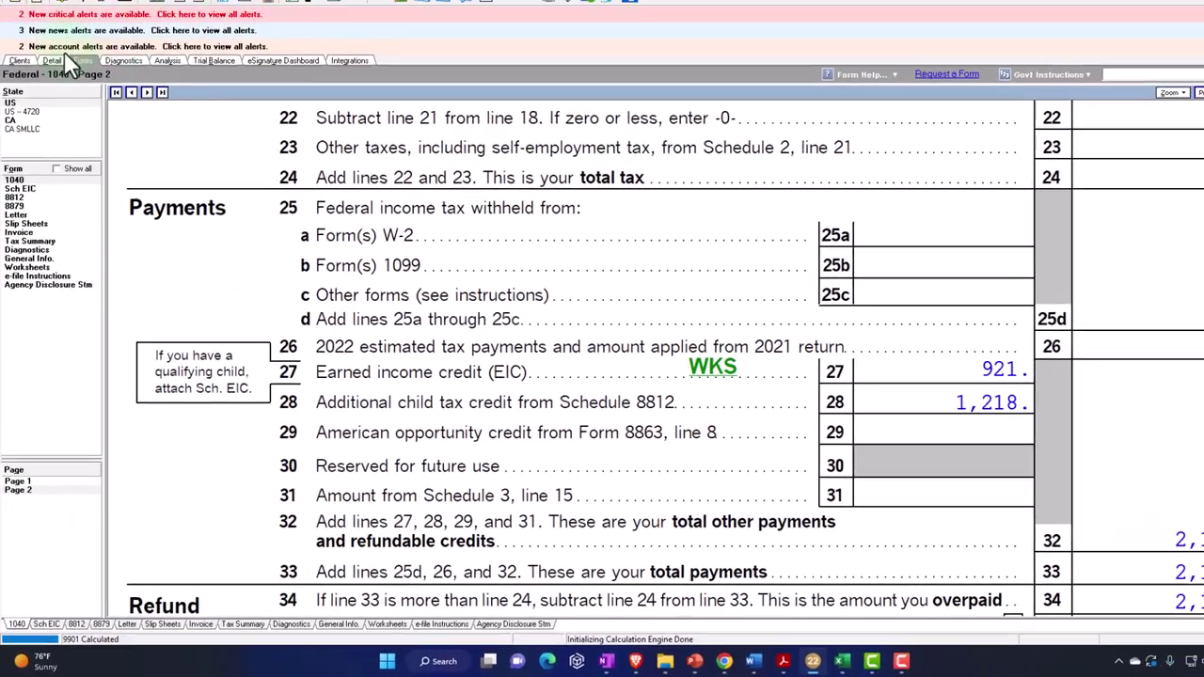
left_click(50, 68)
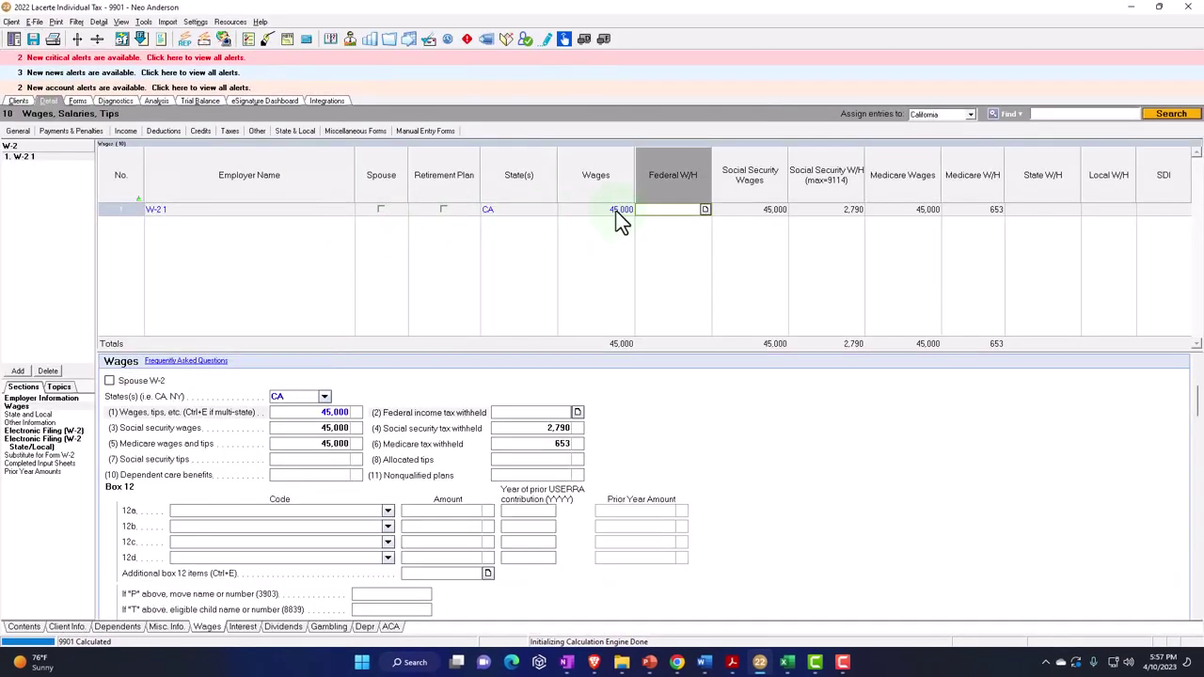
left_click(617, 209)
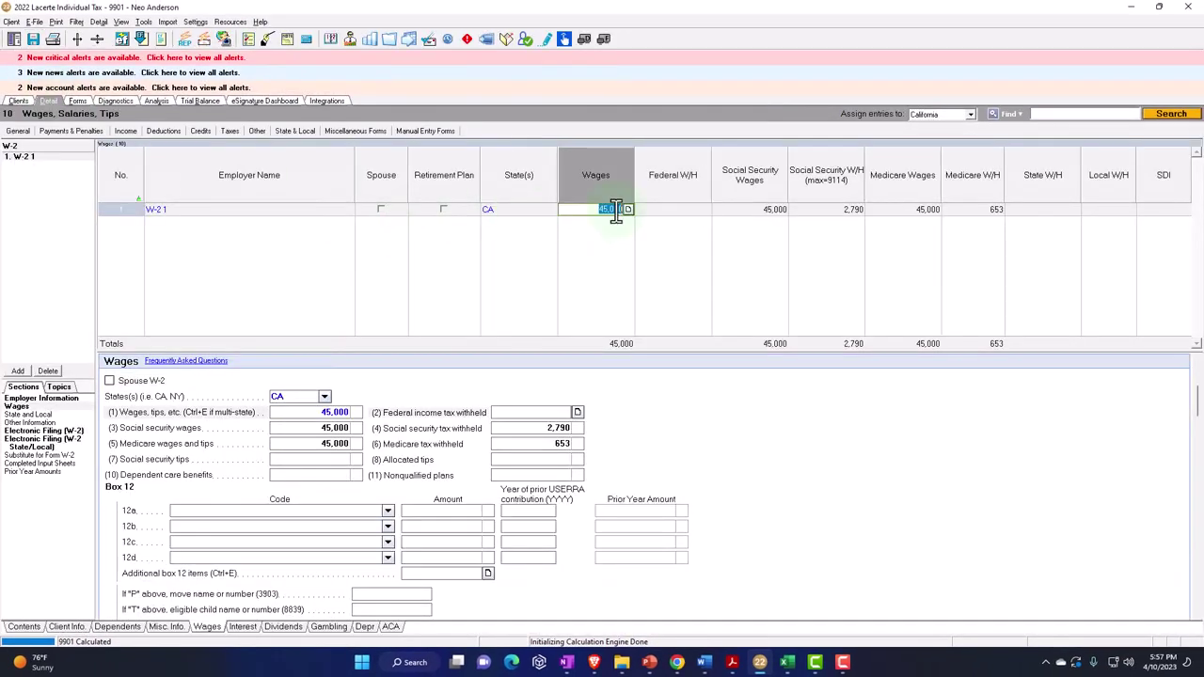
type("50,000")
key("Tab")
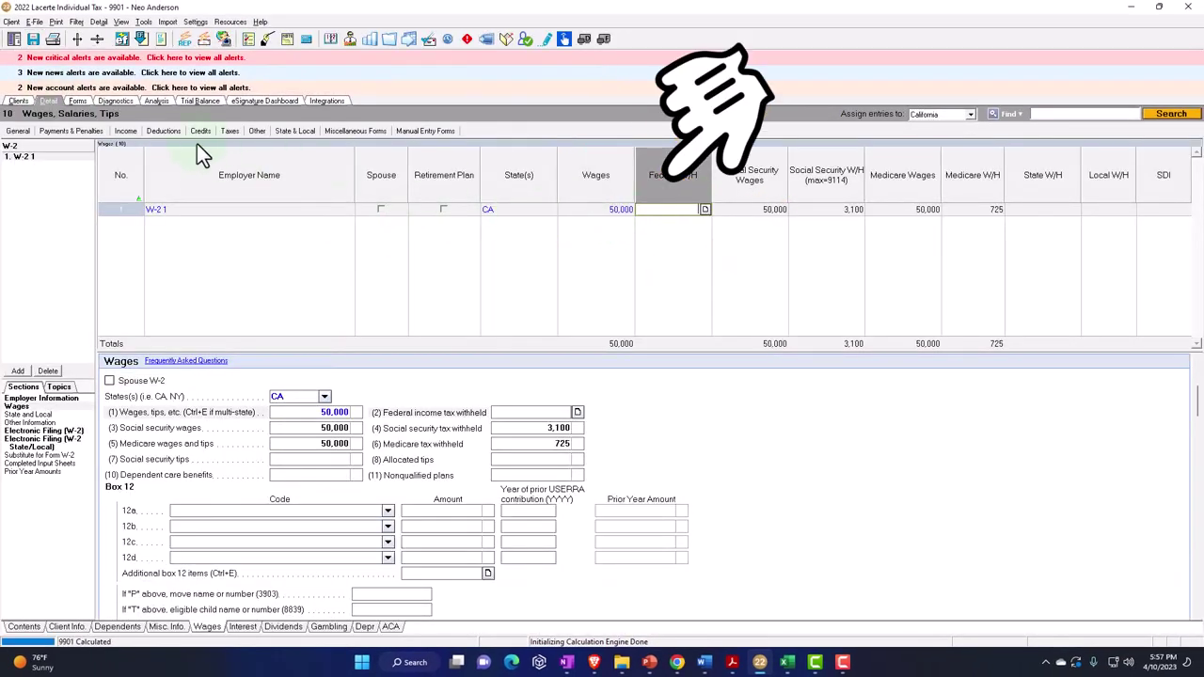
left_click(77, 101)
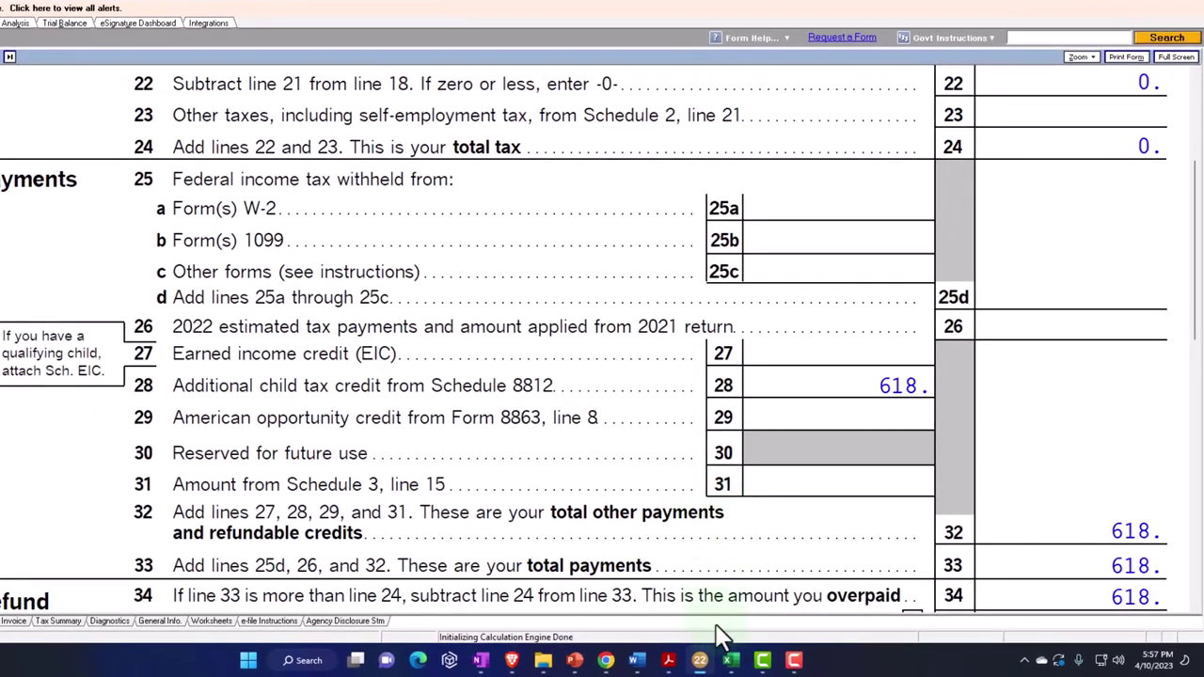
left_click(731, 660)
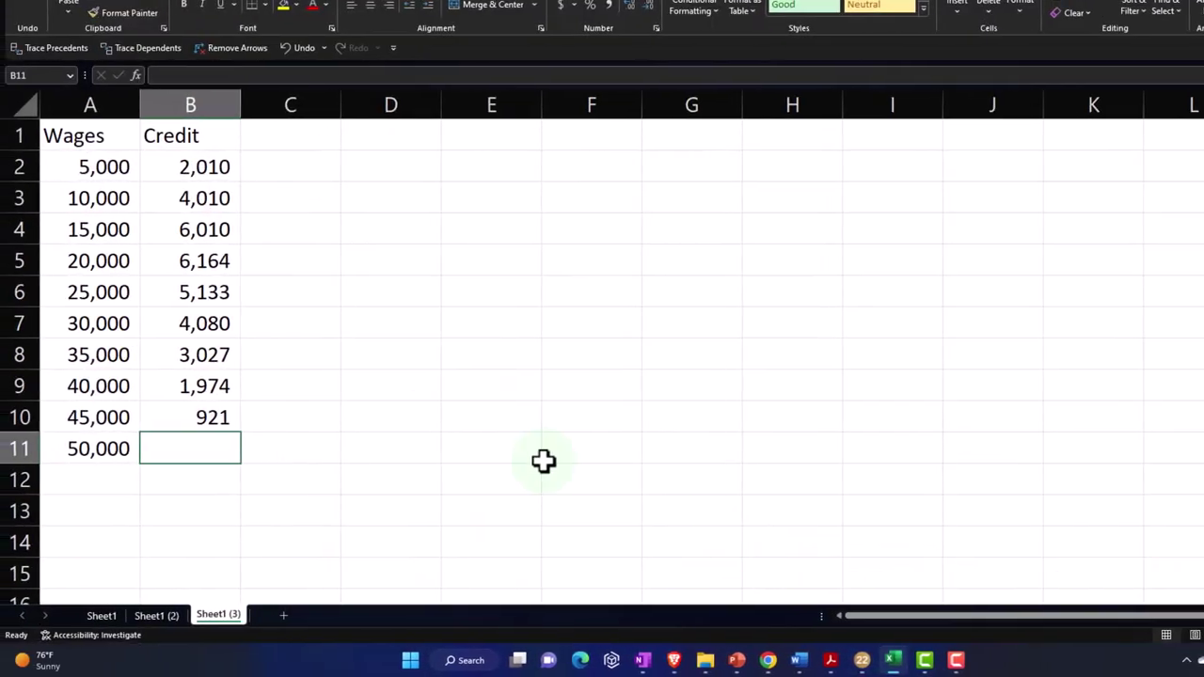
key("Return")
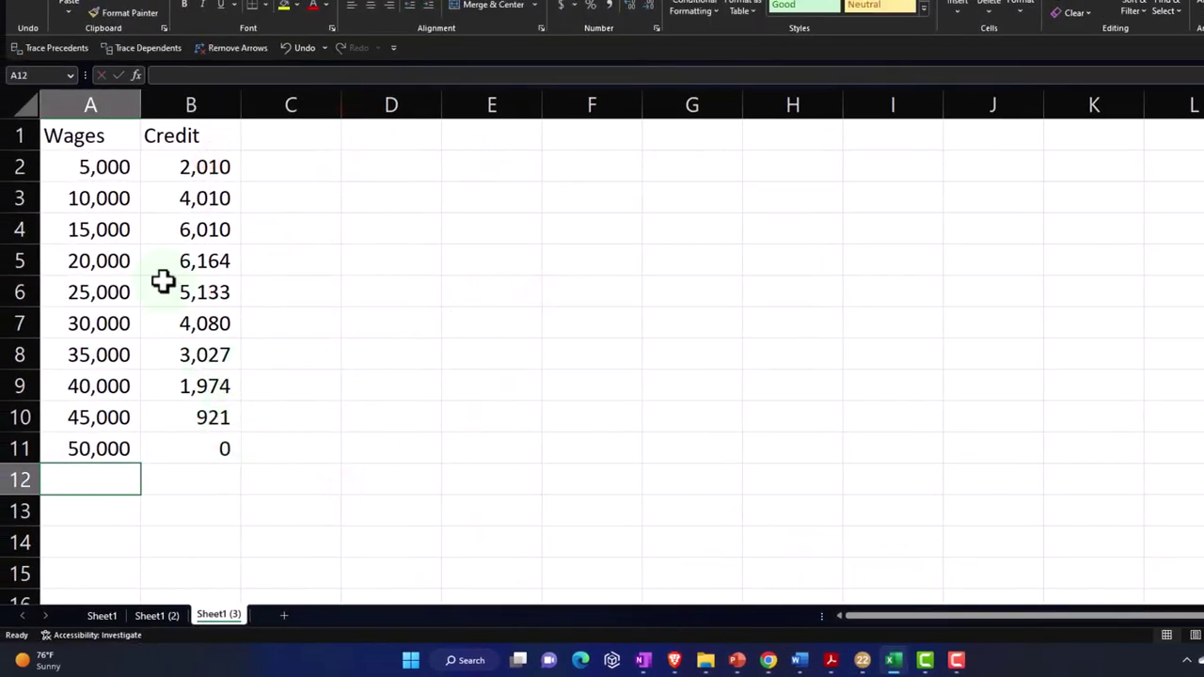
- Insert a Scatter with Straight Lines chart of Credit against Wages from A1:B11
left_click_drag(77, 131, 176, 434)
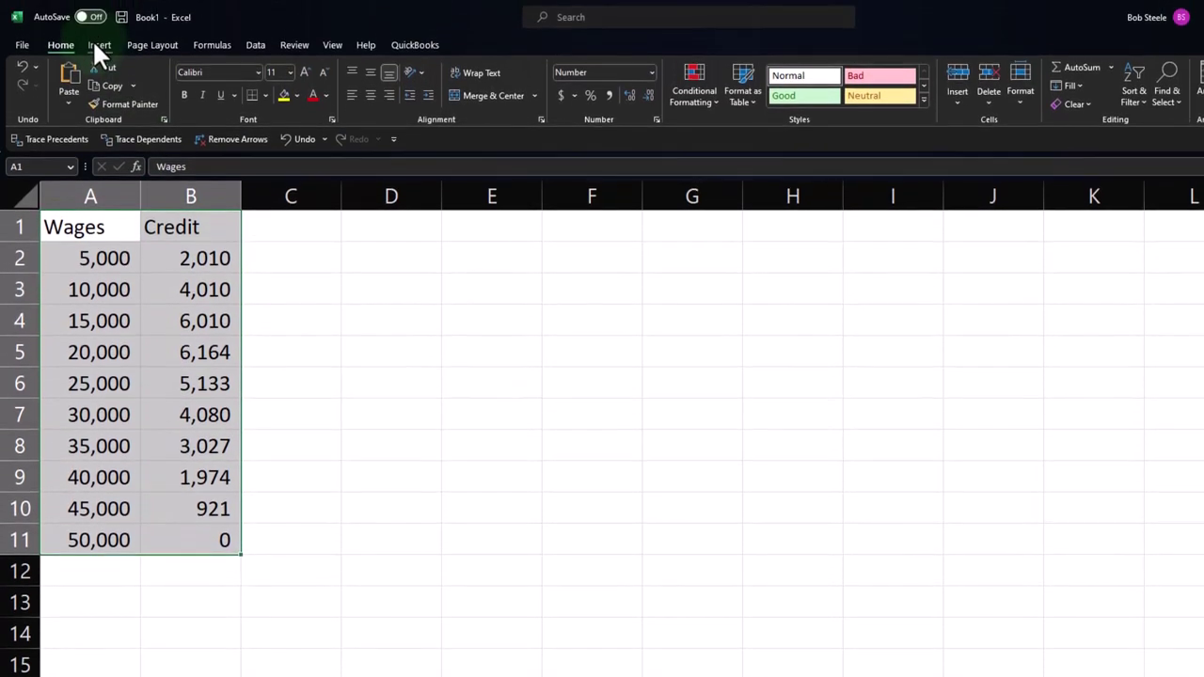
left_click(99, 45)
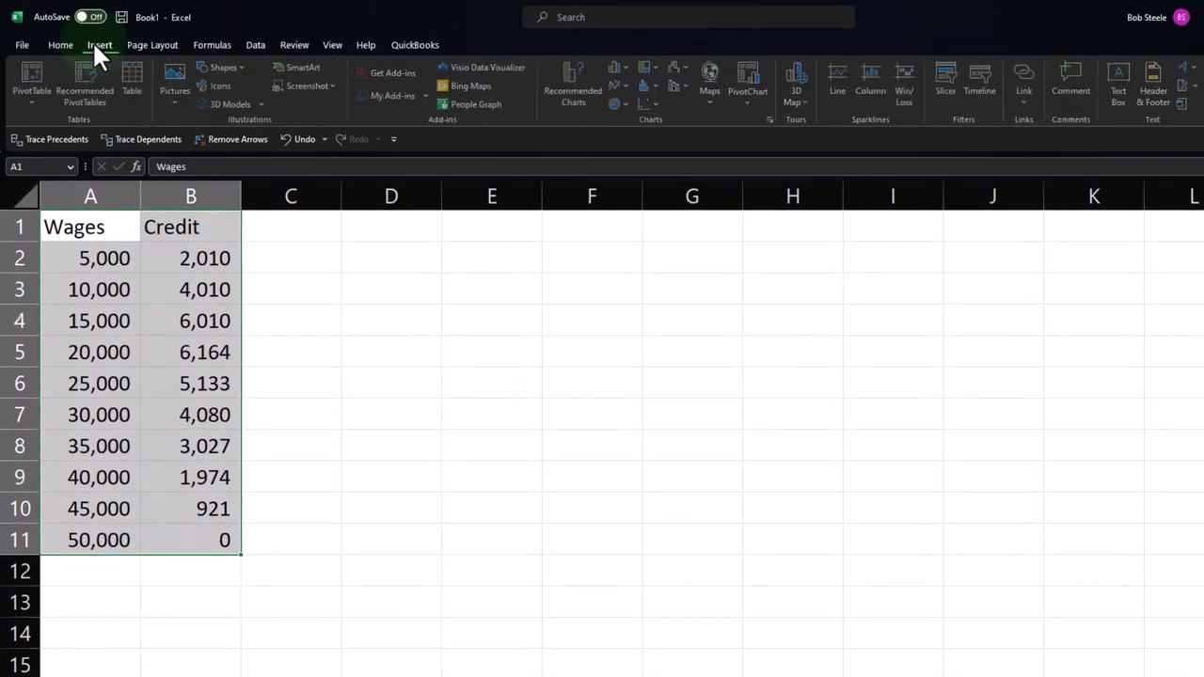
left_click(583, 87)
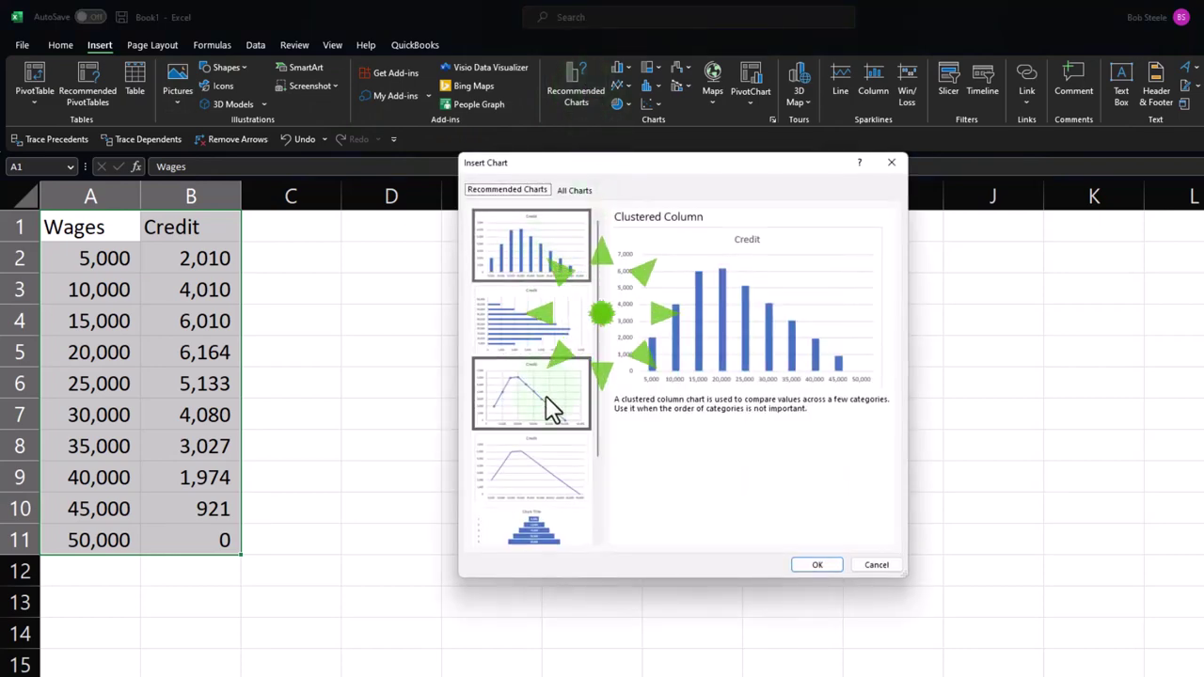
left_click(548, 409)
left_click(805, 565)
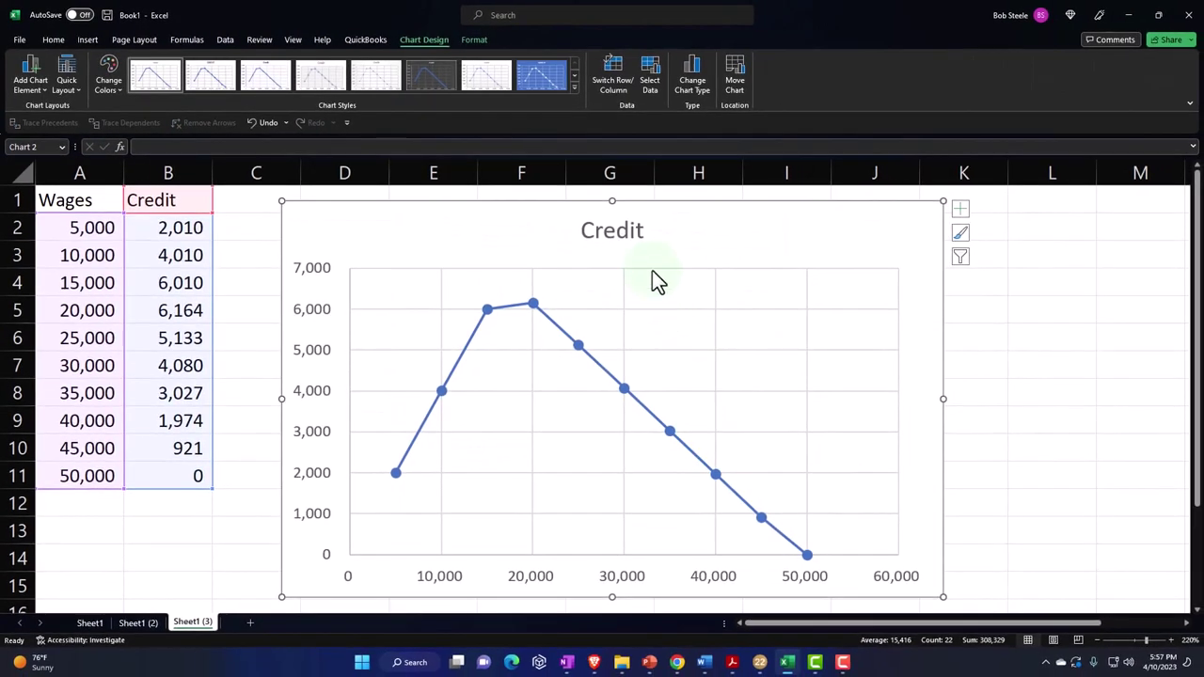
- Delete the chart's Credit title and pick out the 6,164 peak credit value
left_click(649, 230)
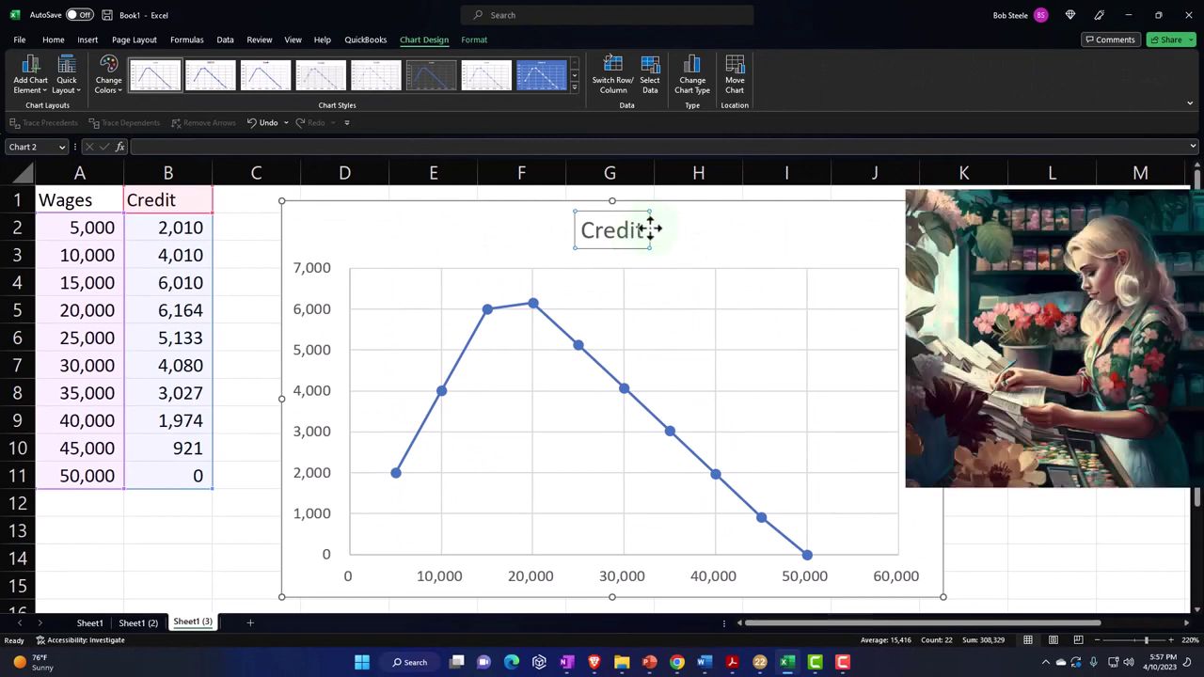
key("Delete")
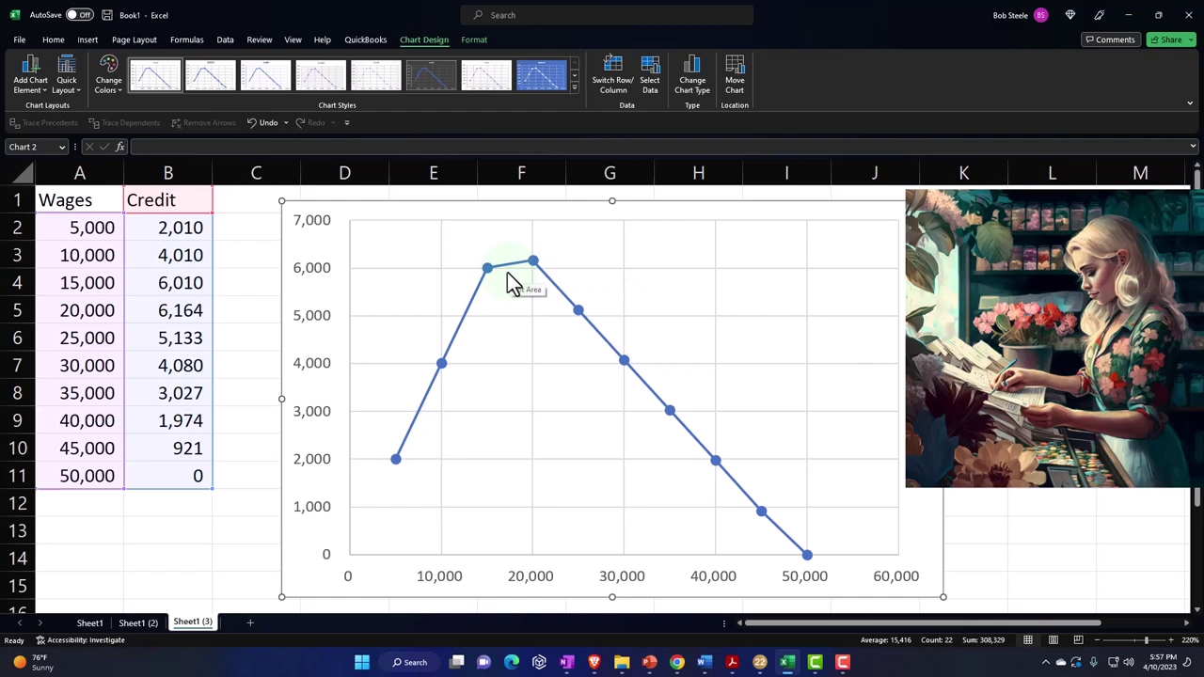
left_click(249, 299)
left_click(197, 317)
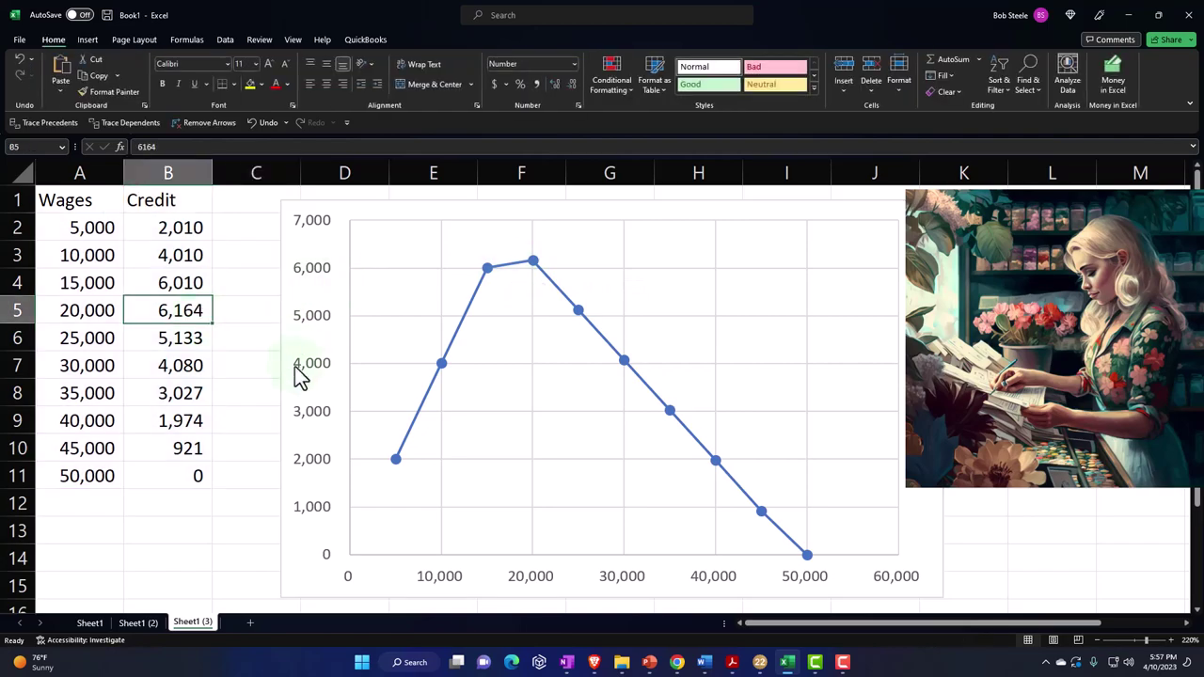
- Scroll the 2022 Instruction 1040 EIC table from page 46 to page 49, near the 20,000 rows
left_click(732, 662)
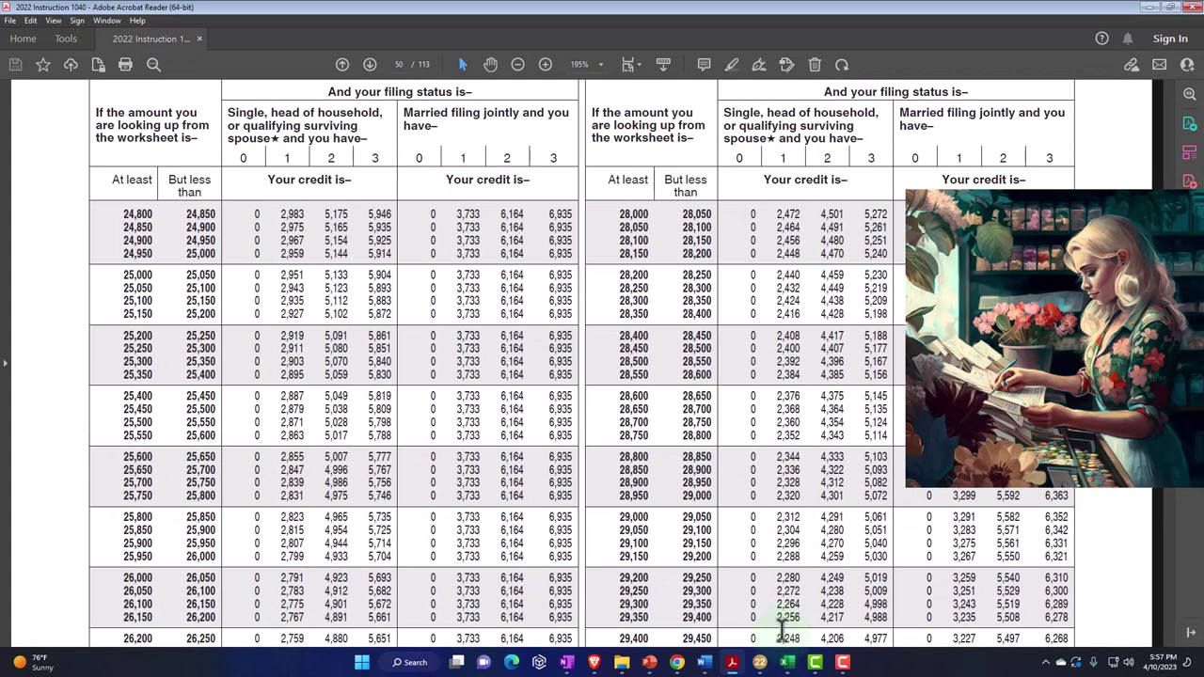
scroll(427, 385, "up", 10)
scroll(414, 381, "up", 20)
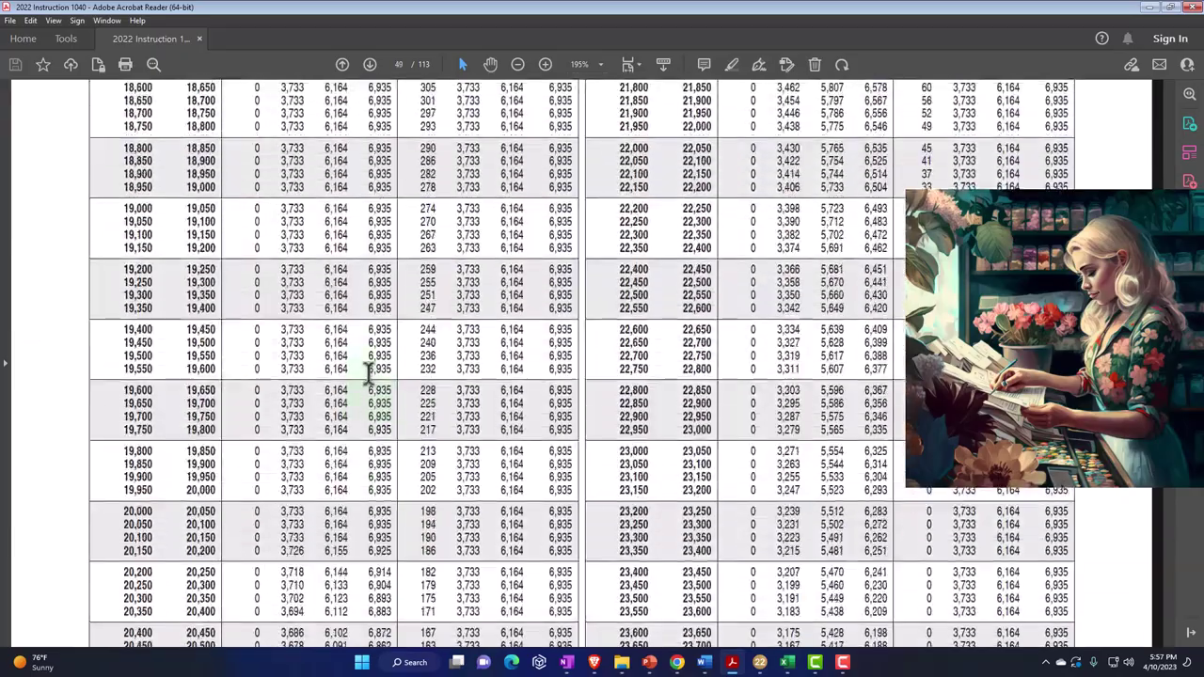
scroll(357, 374, "up", 20)
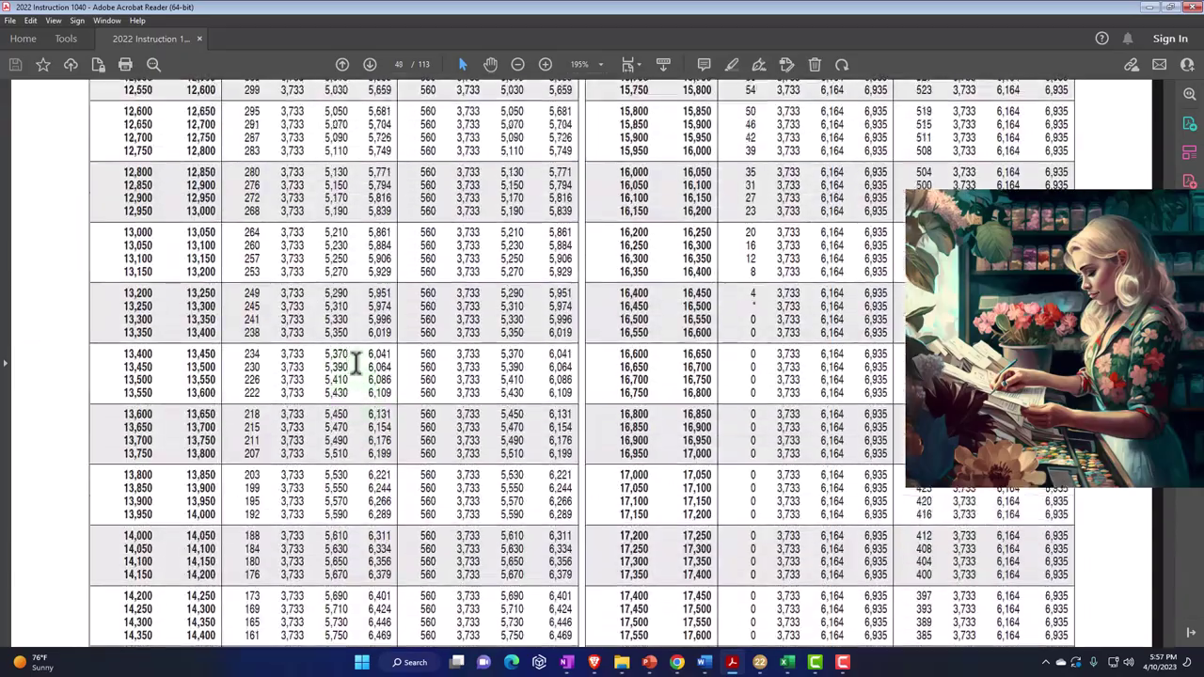
scroll(357, 373, "up", 20)
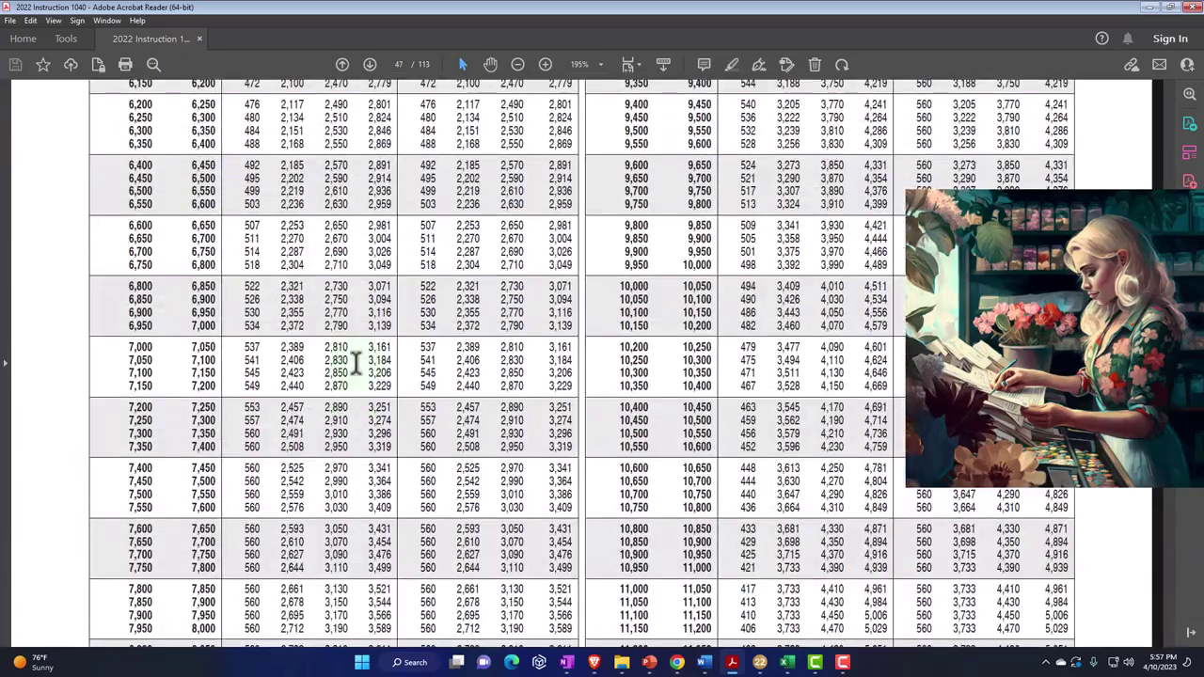
scroll(357, 373, "up", 20)
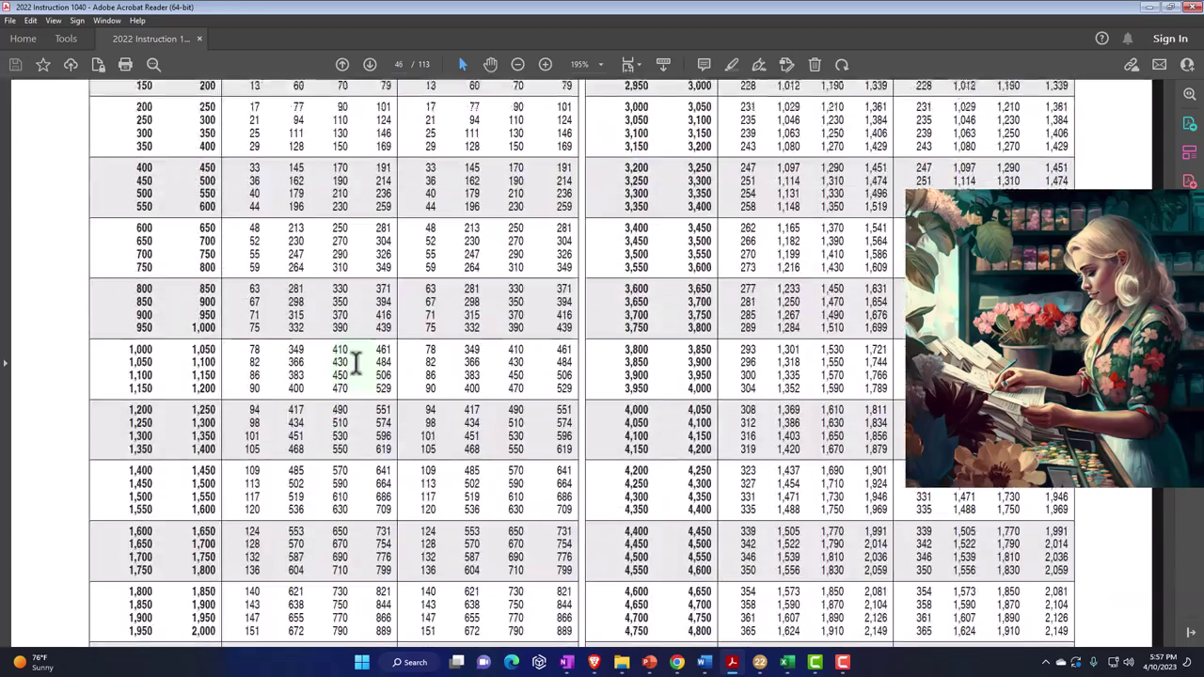
scroll(358, 371, "up", 5)
scroll(357, 374, "down", 7)
scroll(356, 367, "down", 3)
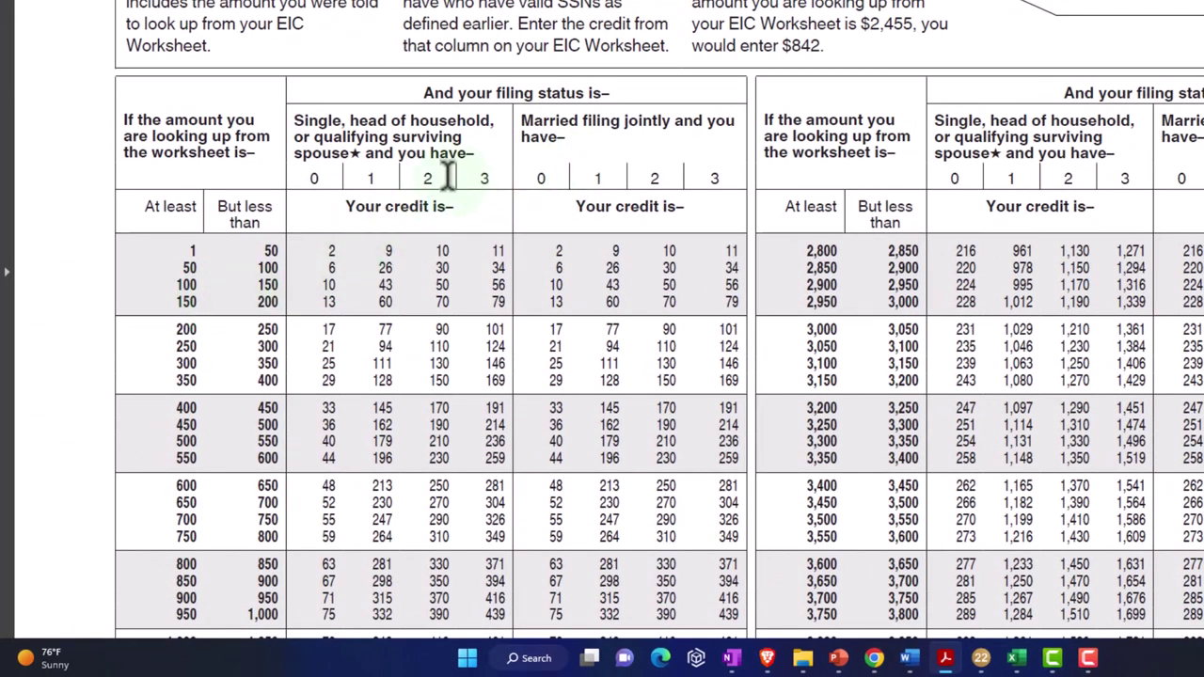
scroll(443, 260, "down", 5)
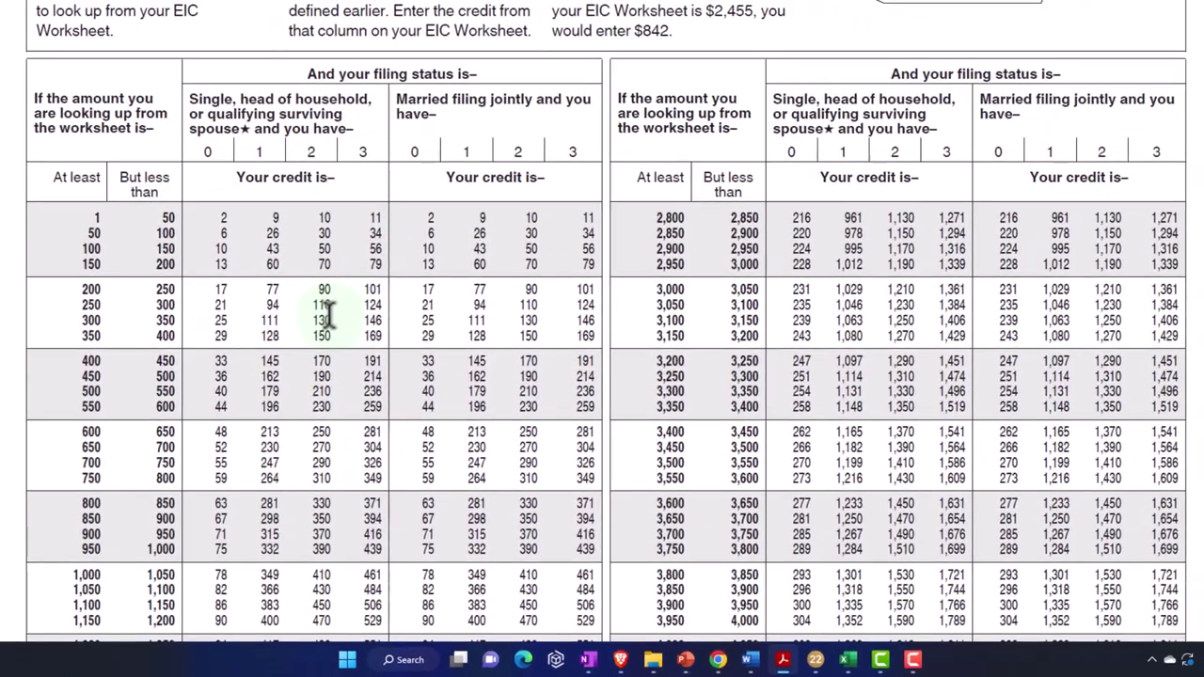
scroll(327, 315, "down", 8)
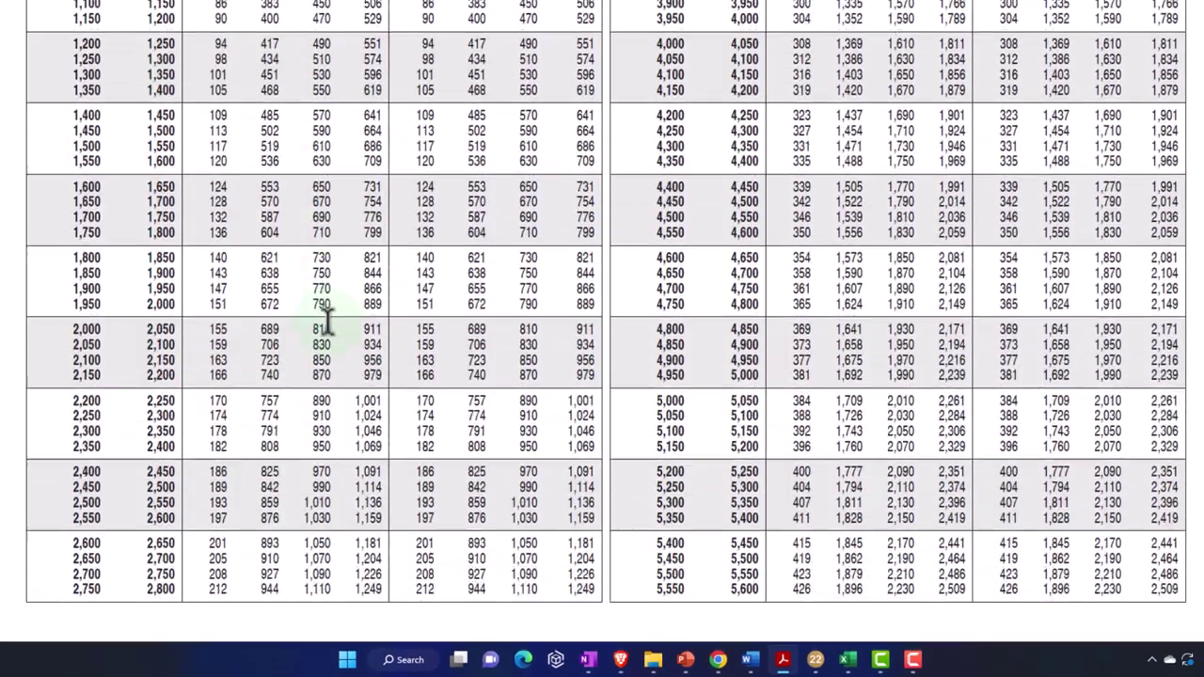
scroll(327, 320, "down", 5)
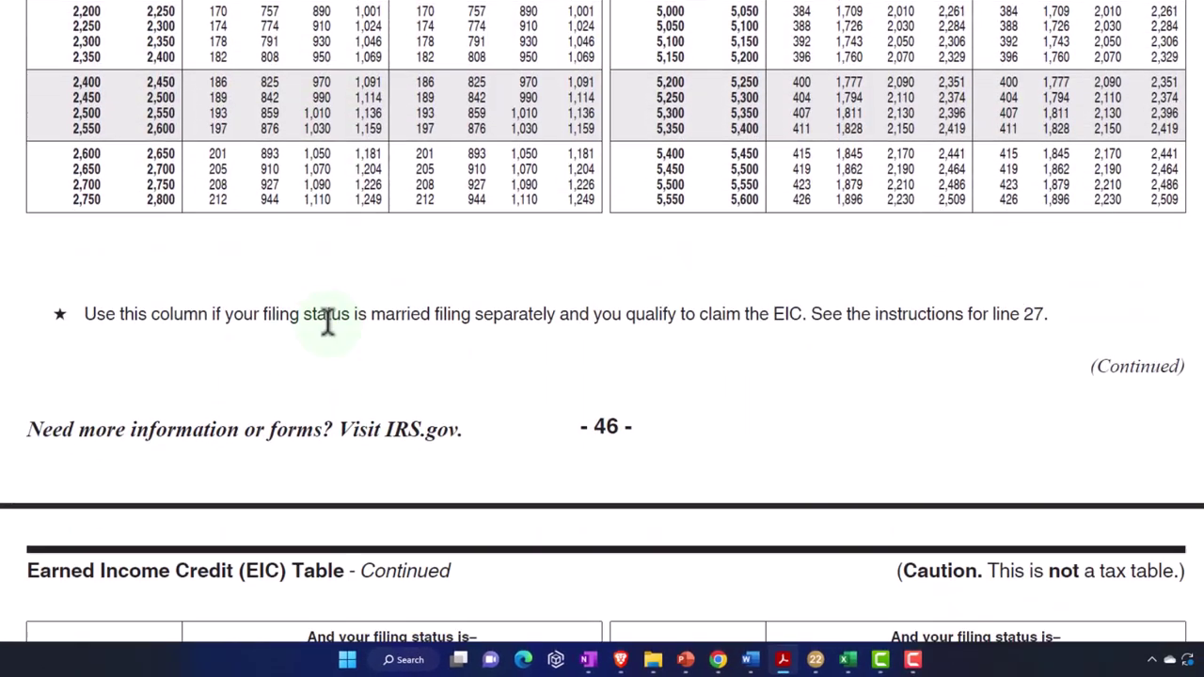
scroll(751, 256, "up", 15)
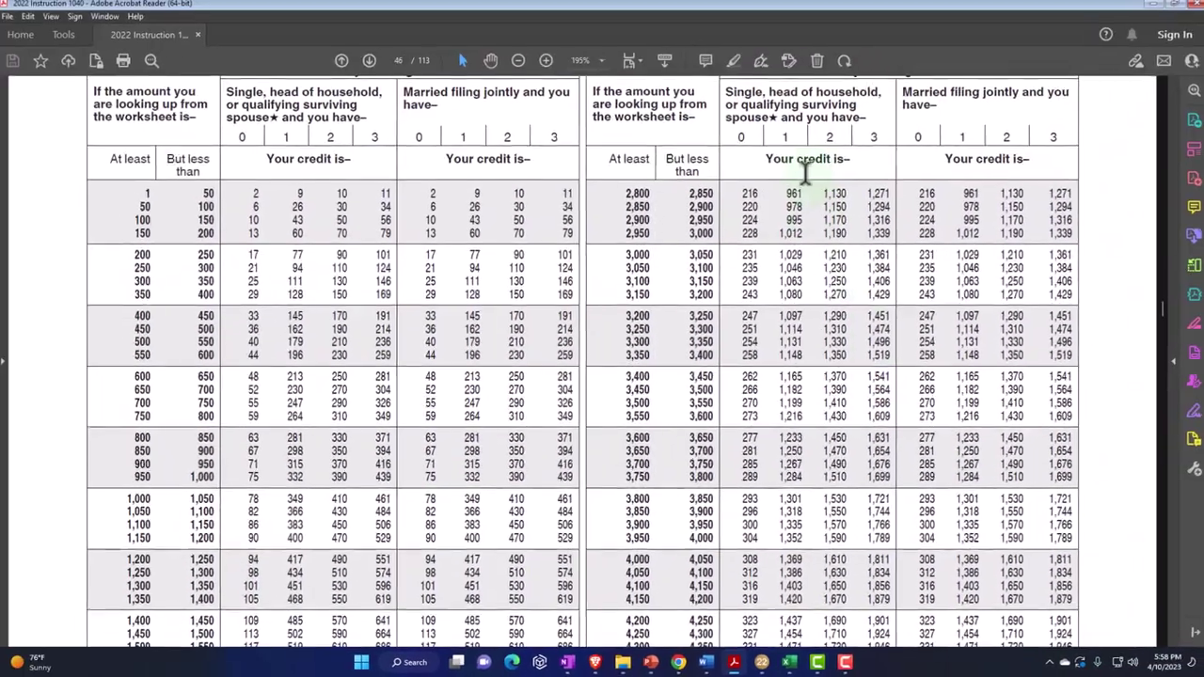
scroll(804, 169, "down", 14)
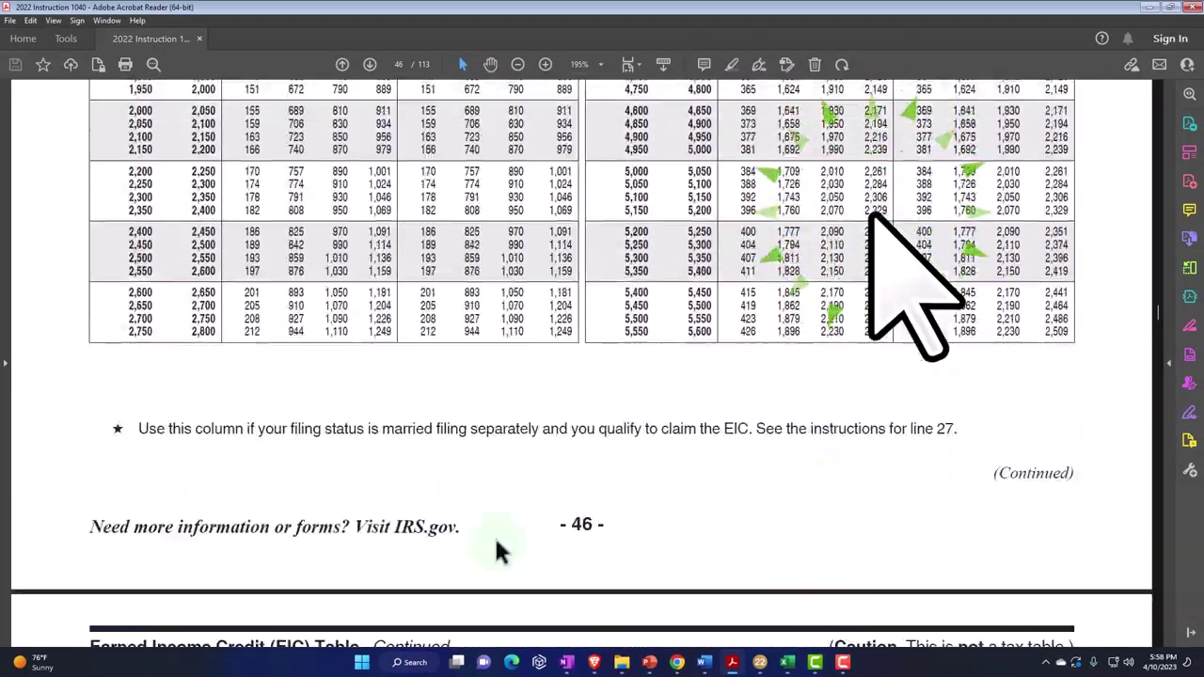
scroll(498, 550, "down", 11)
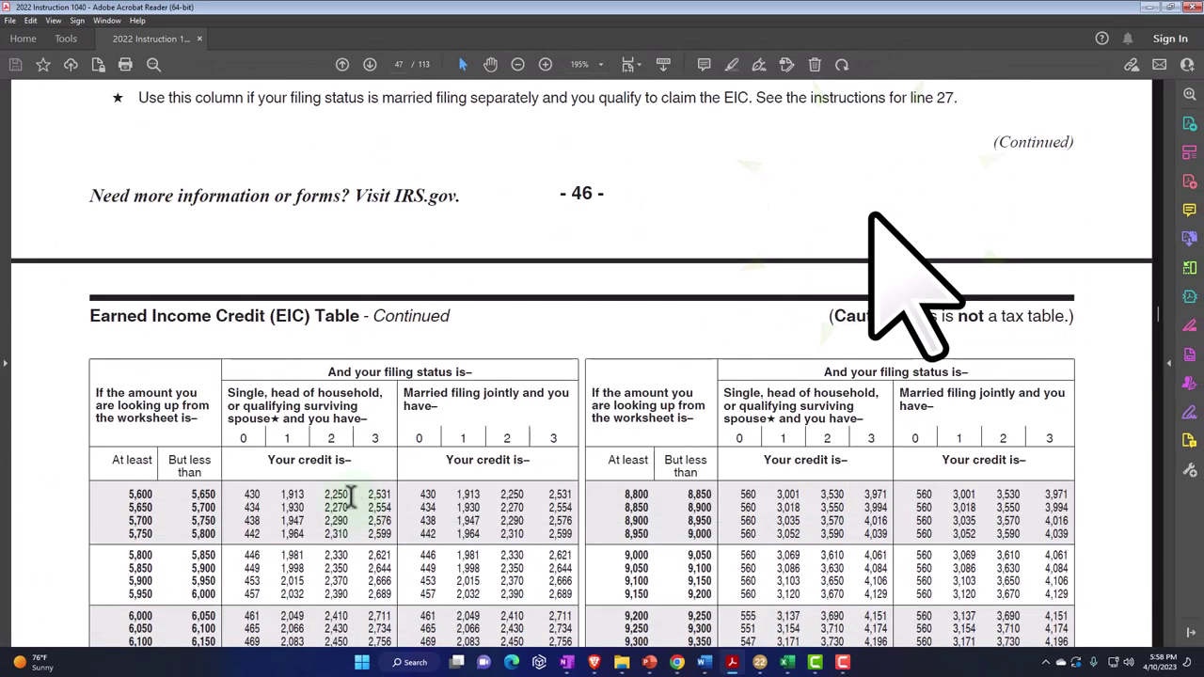
scroll(337, 447, "down", 12)
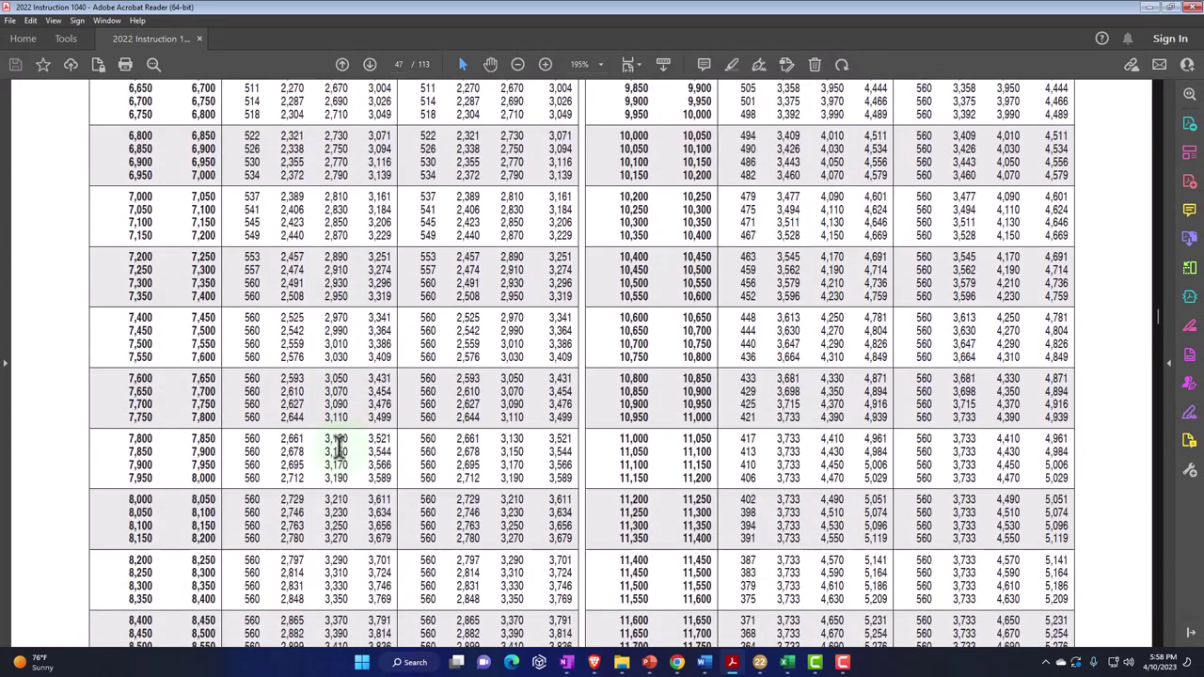
scroll(814, 457, "up", 2)
scroll(814, 456, "up", 10)
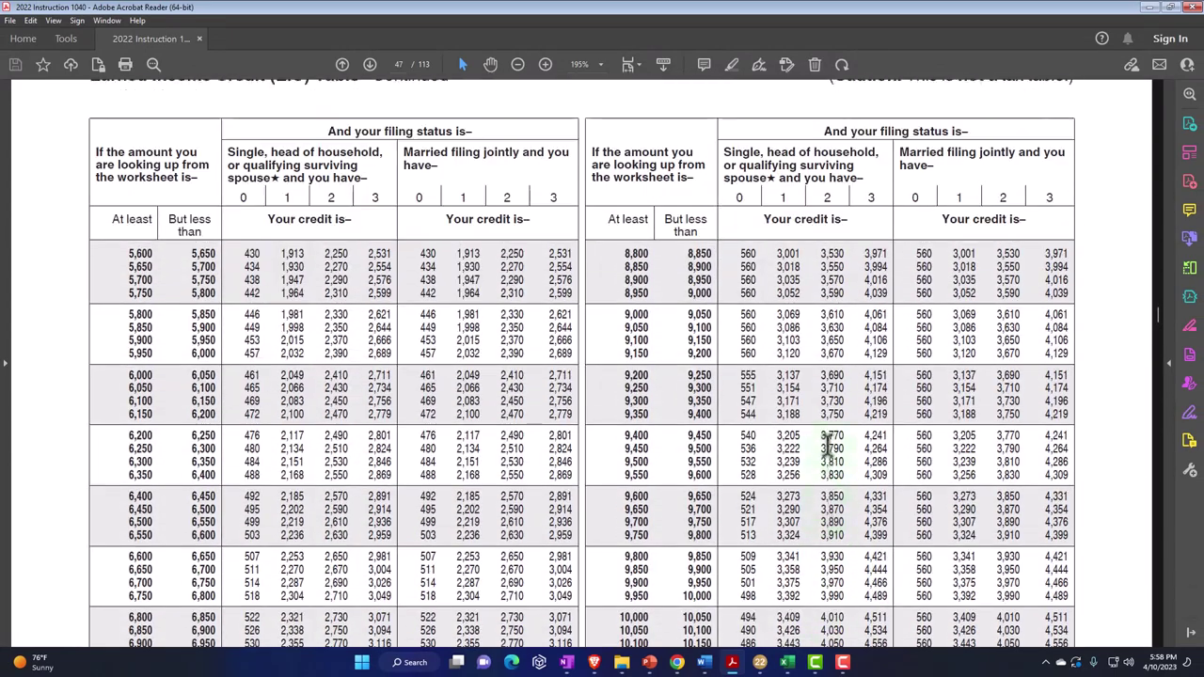
scroll(827, 377, "down", 15)
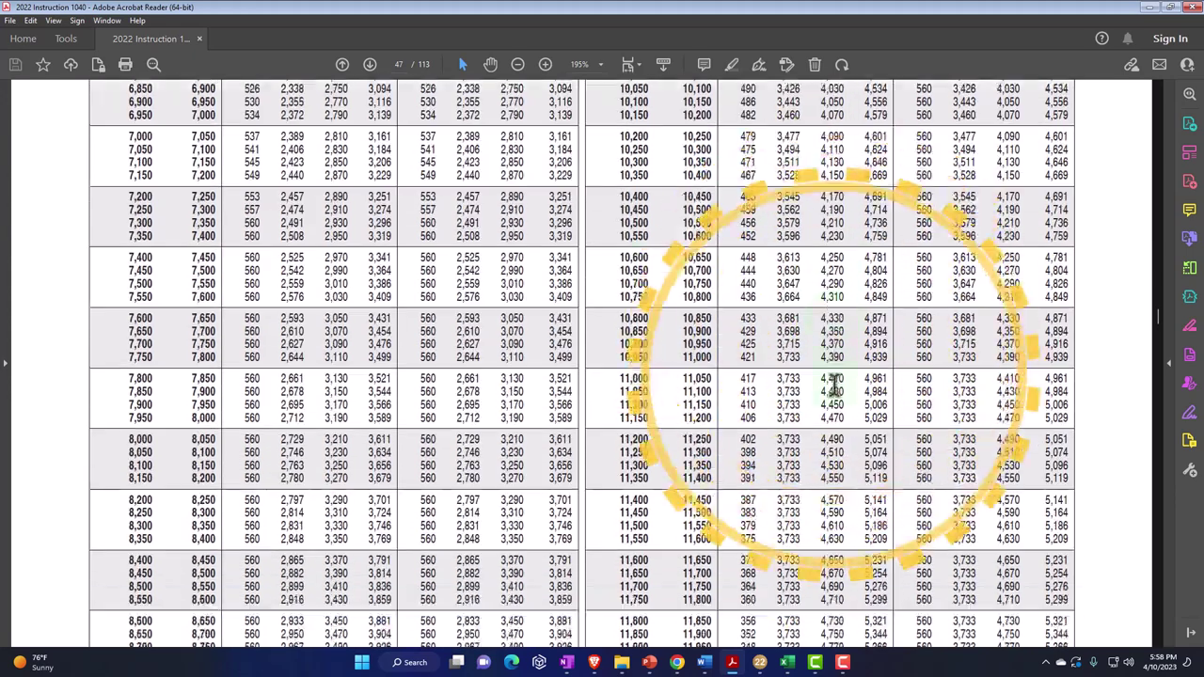
scroll(835, 393, "down", 8)
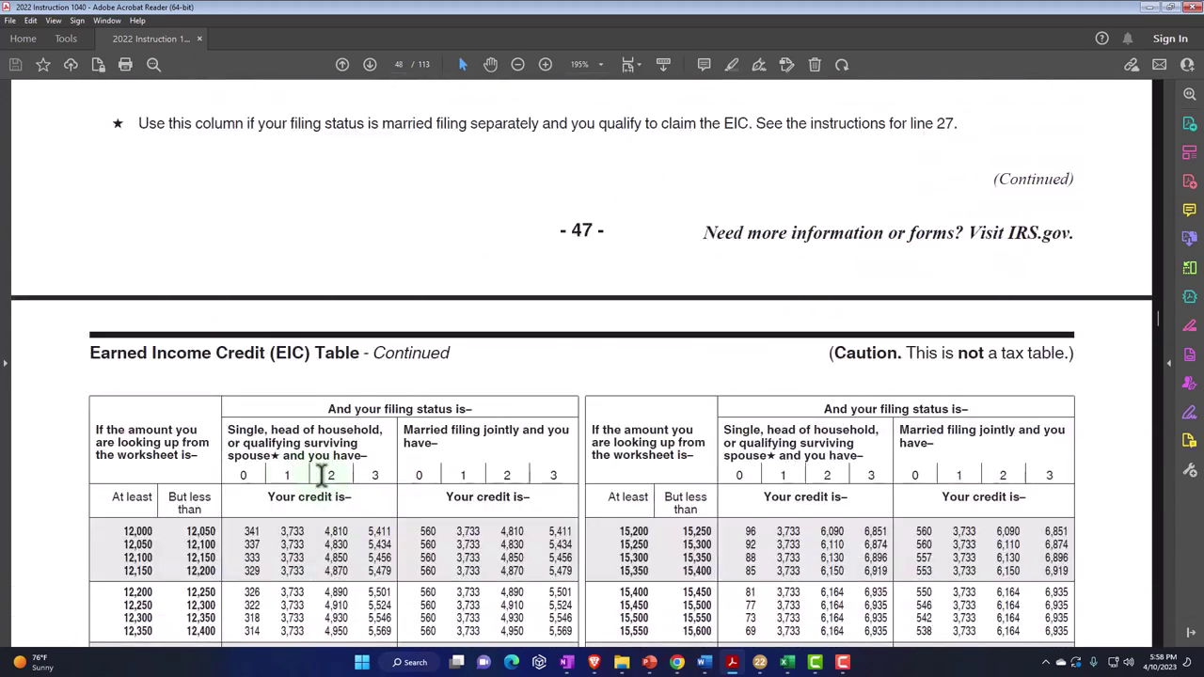
scroll(320, 475, "down", 15)
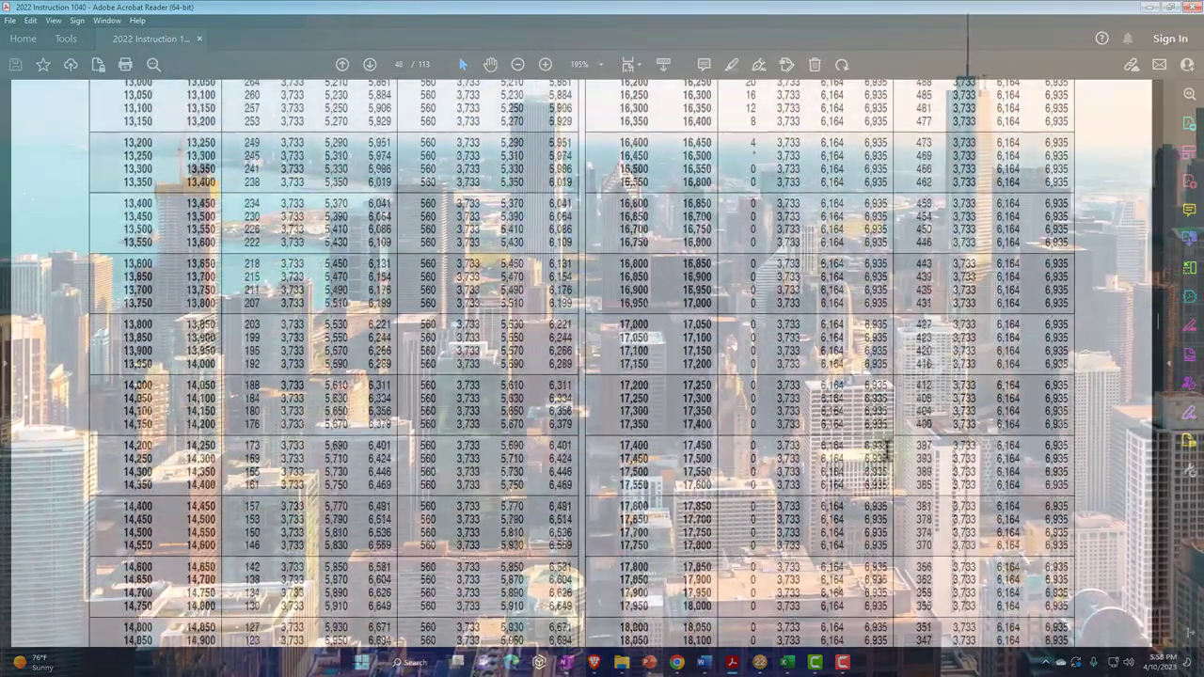
scroll(884, 440, "up", 5)
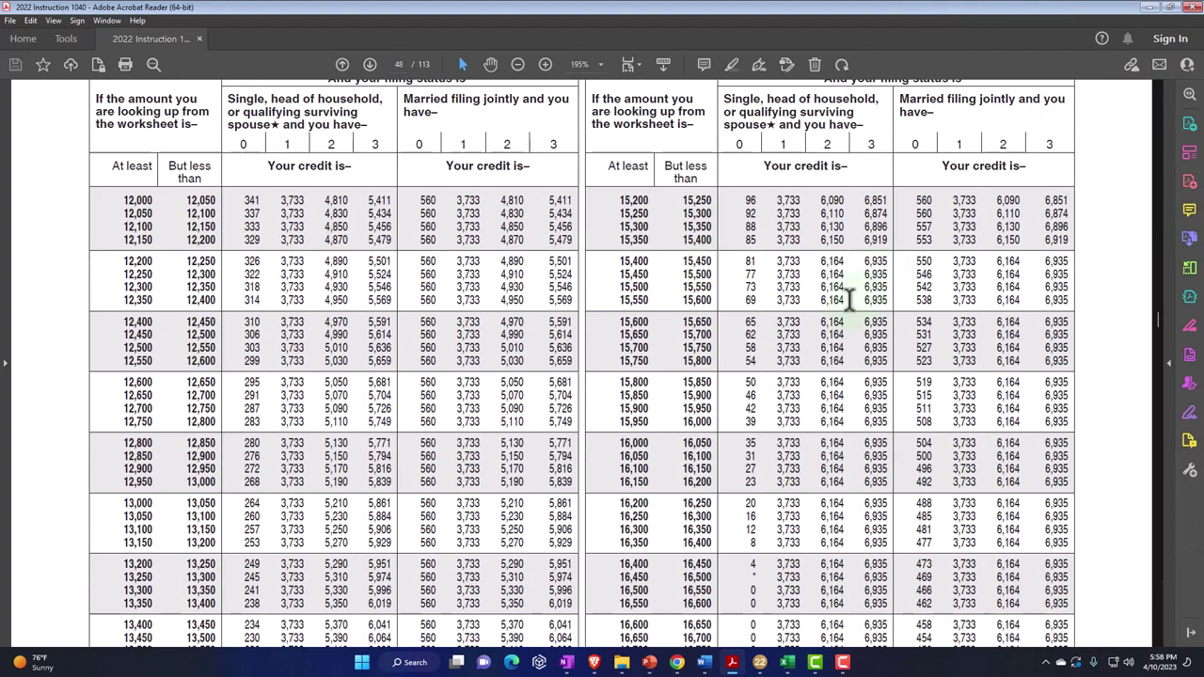
scroll(847, 299, "down", 8)
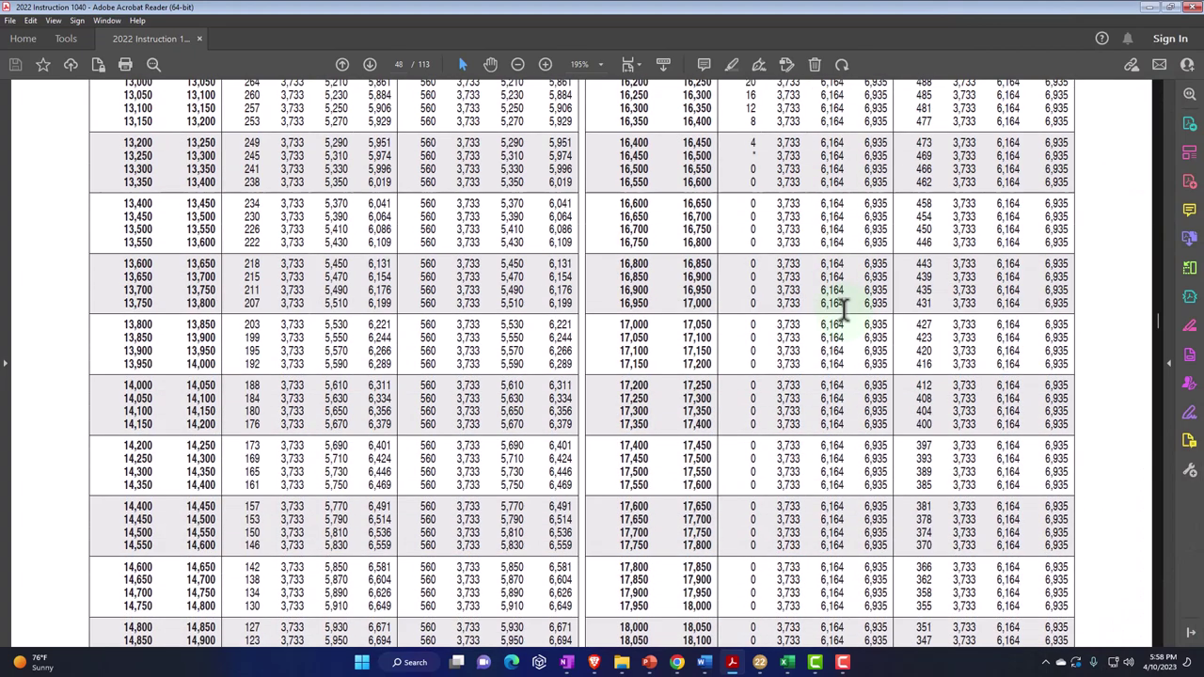
scroll(847, 310, "down", 12)
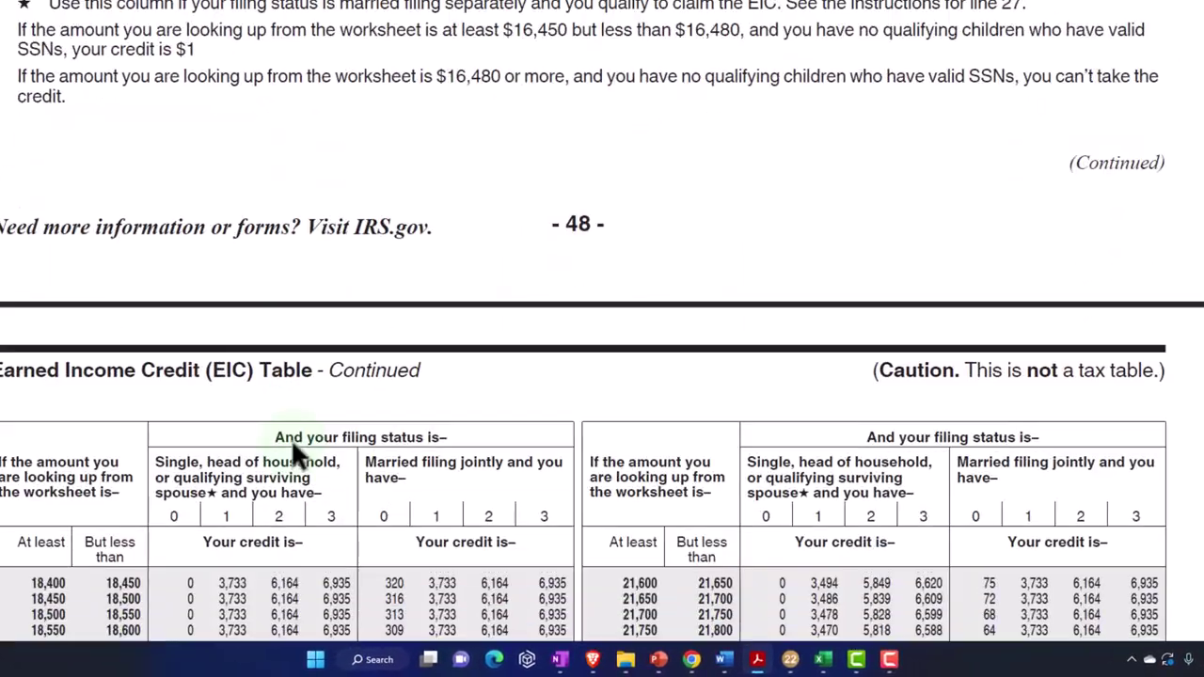
scroll(292, 442, "down", 15)
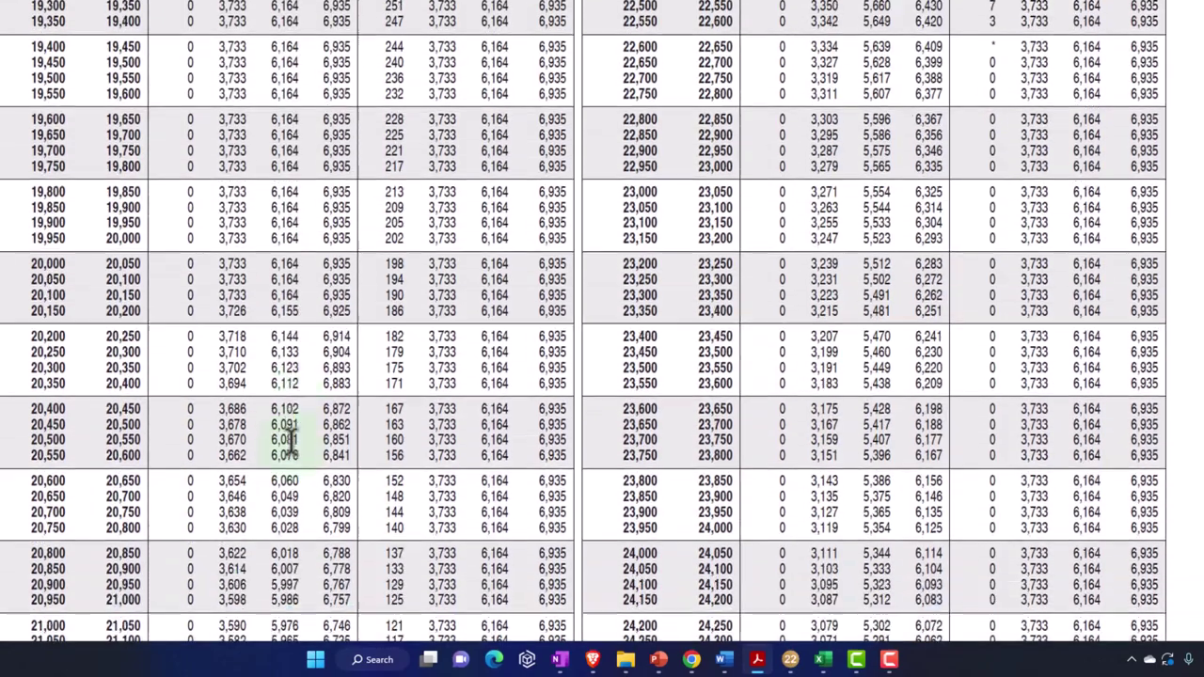
scroll(292, 442, "down", 3)
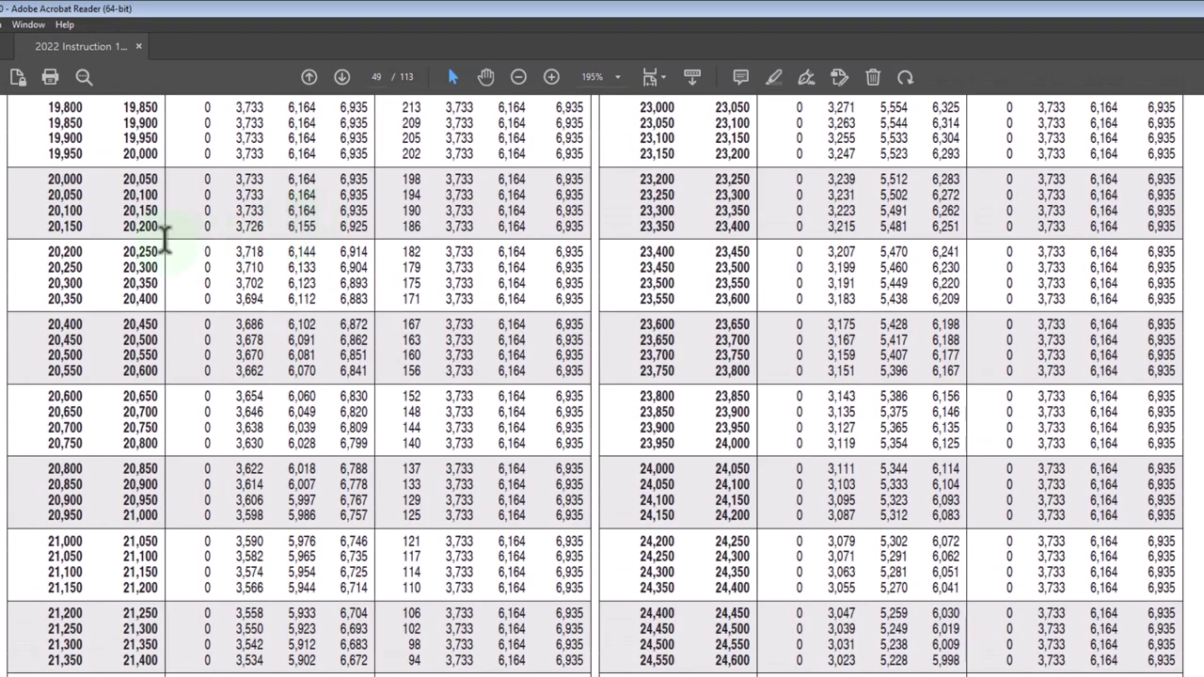
scroll(301, 258, "down", 1)
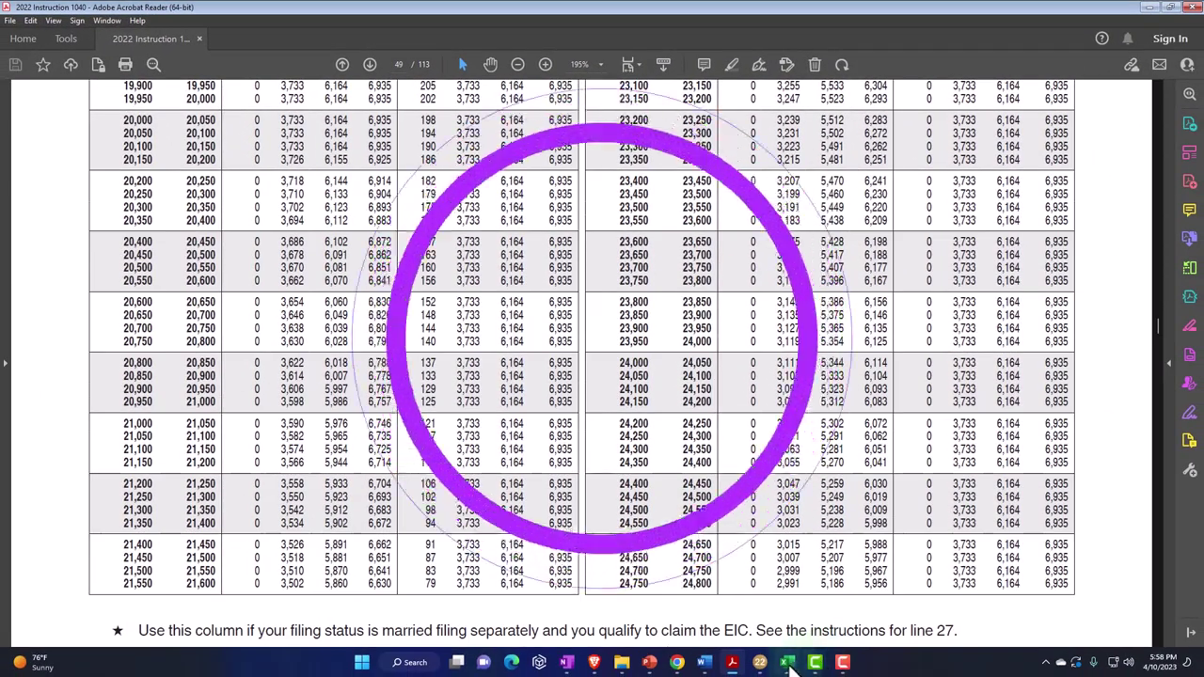
- In the workbook, check the 5,133 credit at 25,000 wages
left_click(787, 662)
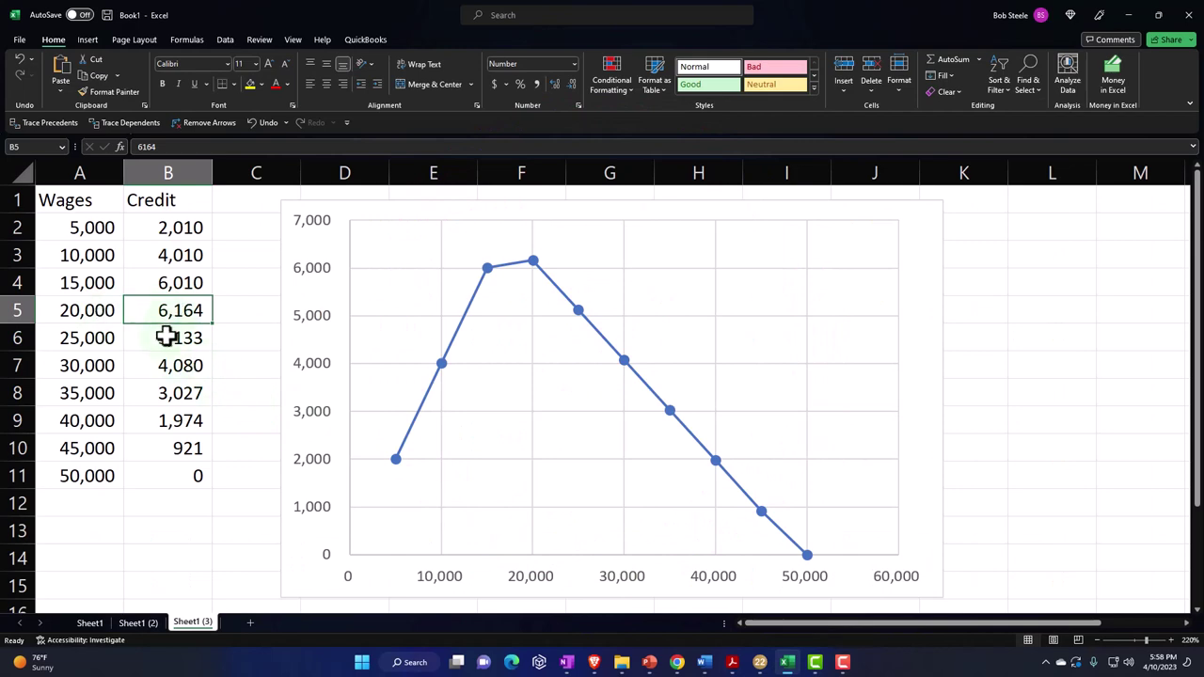
left_click(102, 338)
left_click(178, 345)
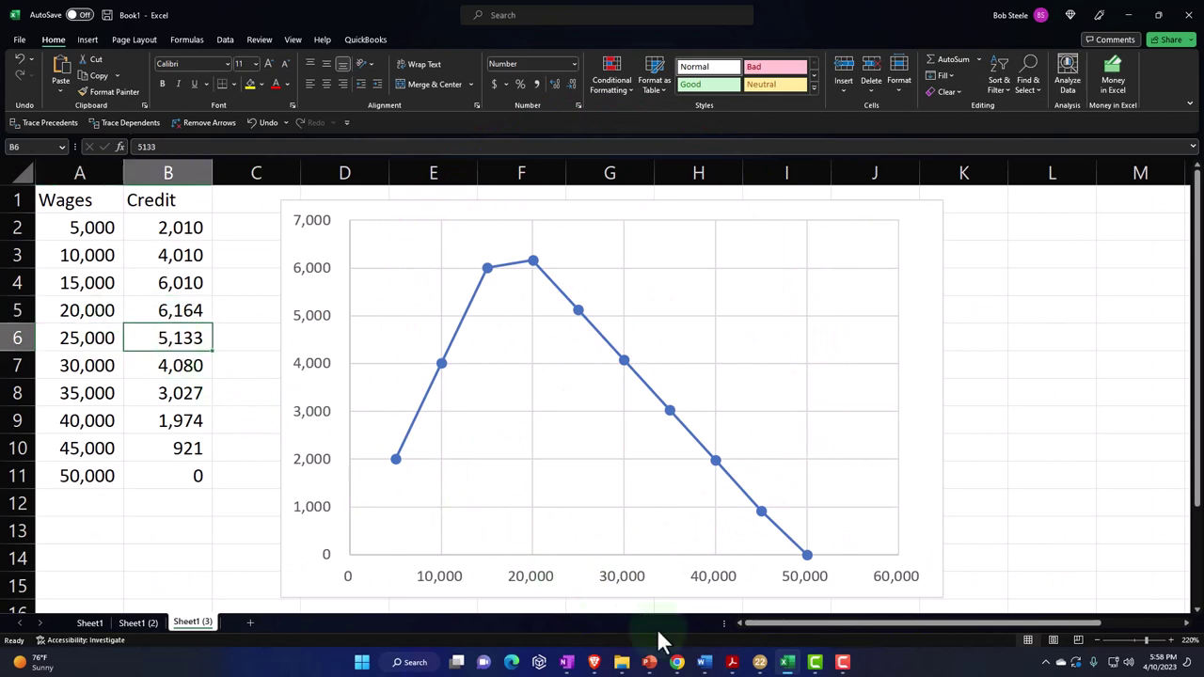
- Compare the 4,080 credit at 30,000 wages with the PDF table, ending on page 50
left_click(786, 663)
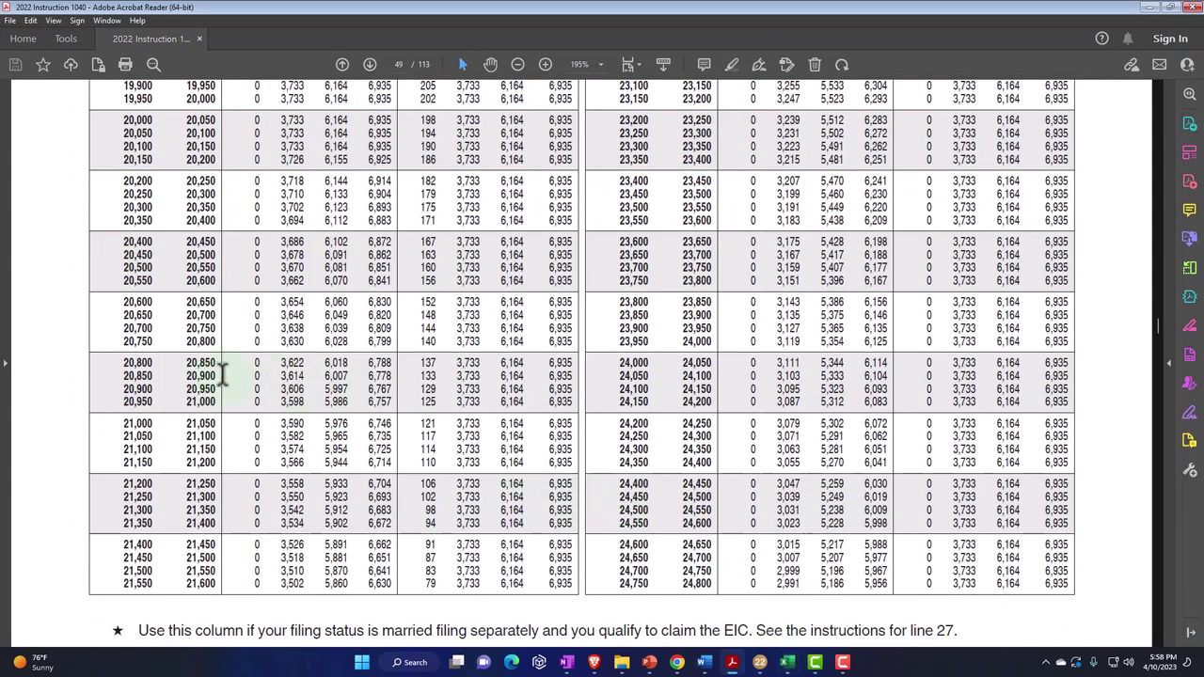
scroll(802, 458, "down", 10)
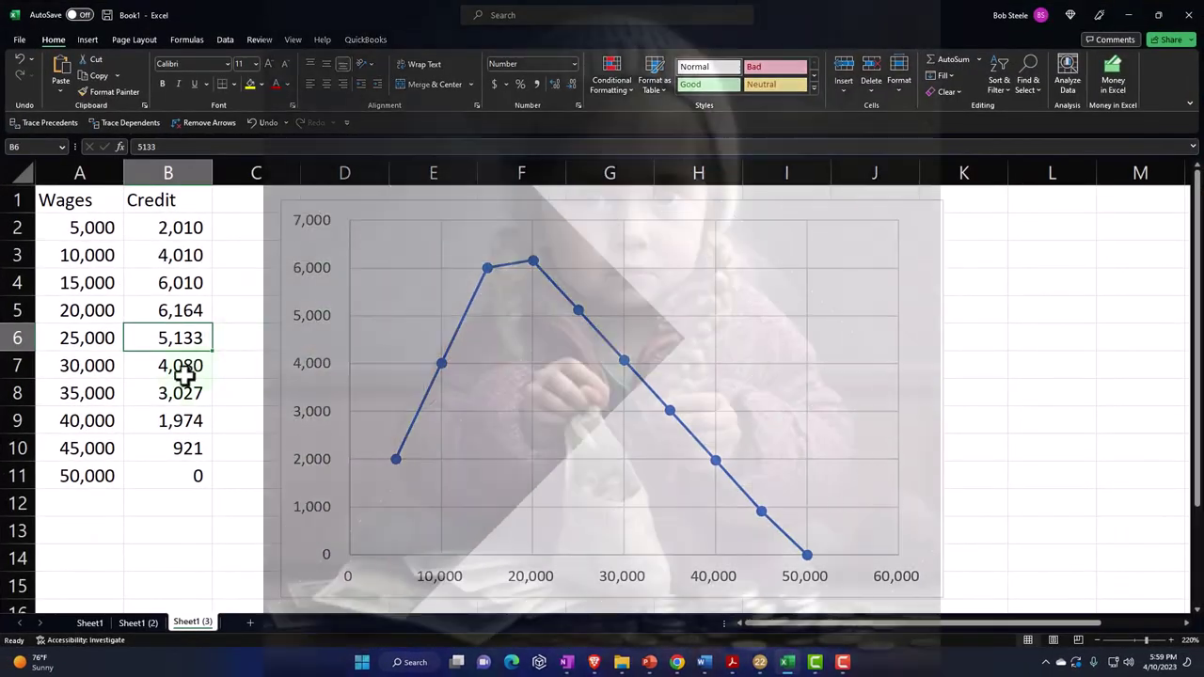
left_click(184, 375)
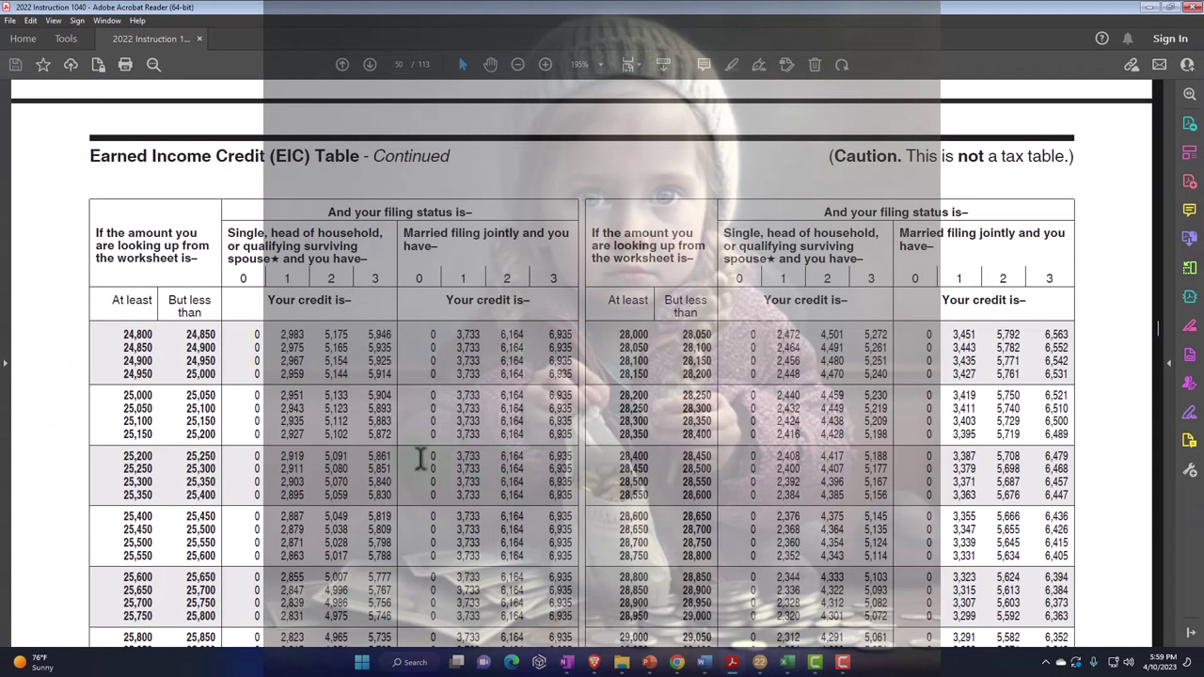
scroll(420, 458, "down", 5)
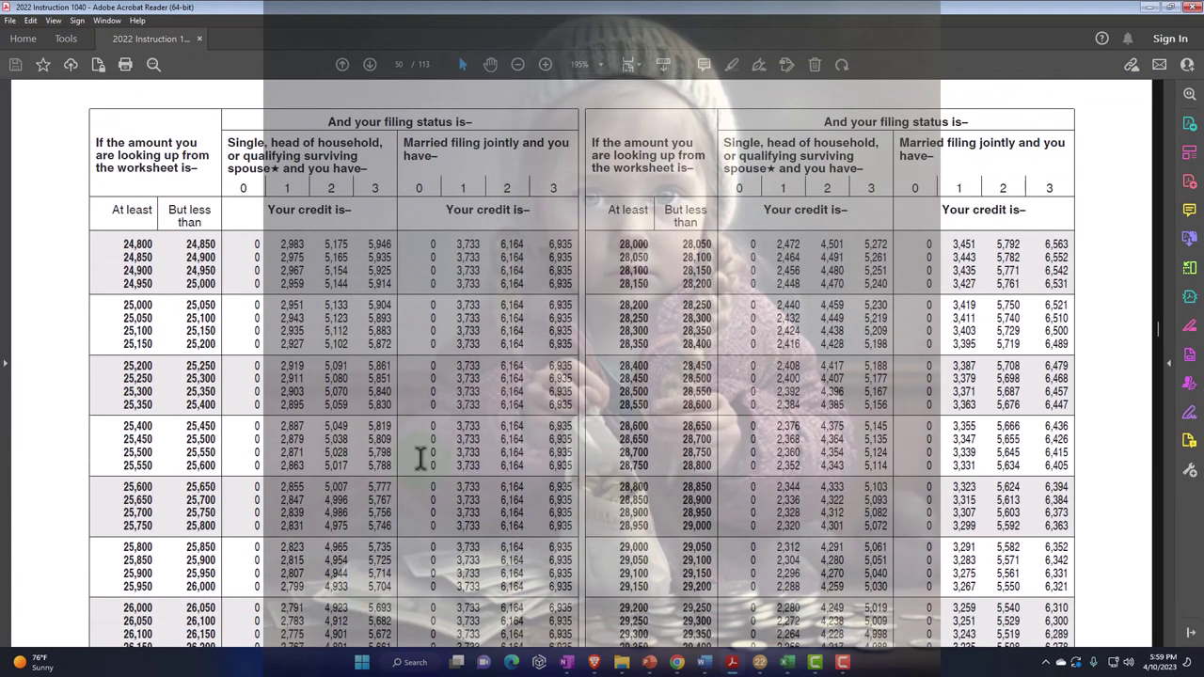
scroll(420, 458, "down", 10)
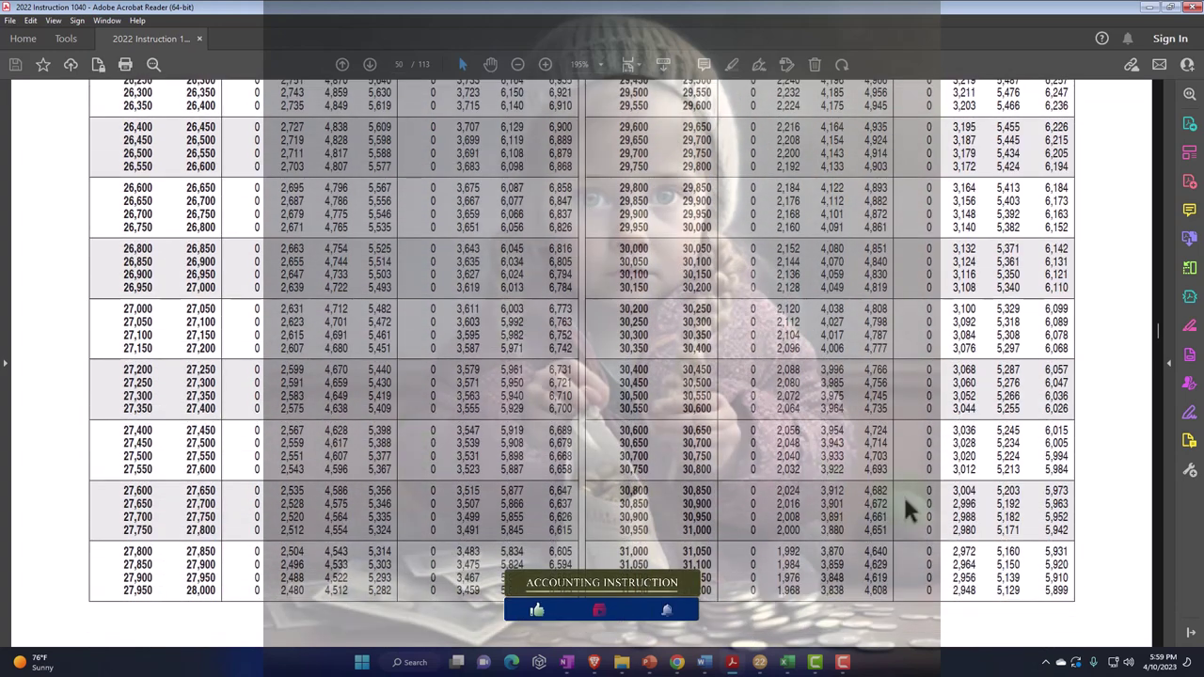
scroll(646, 442, "up", 3)
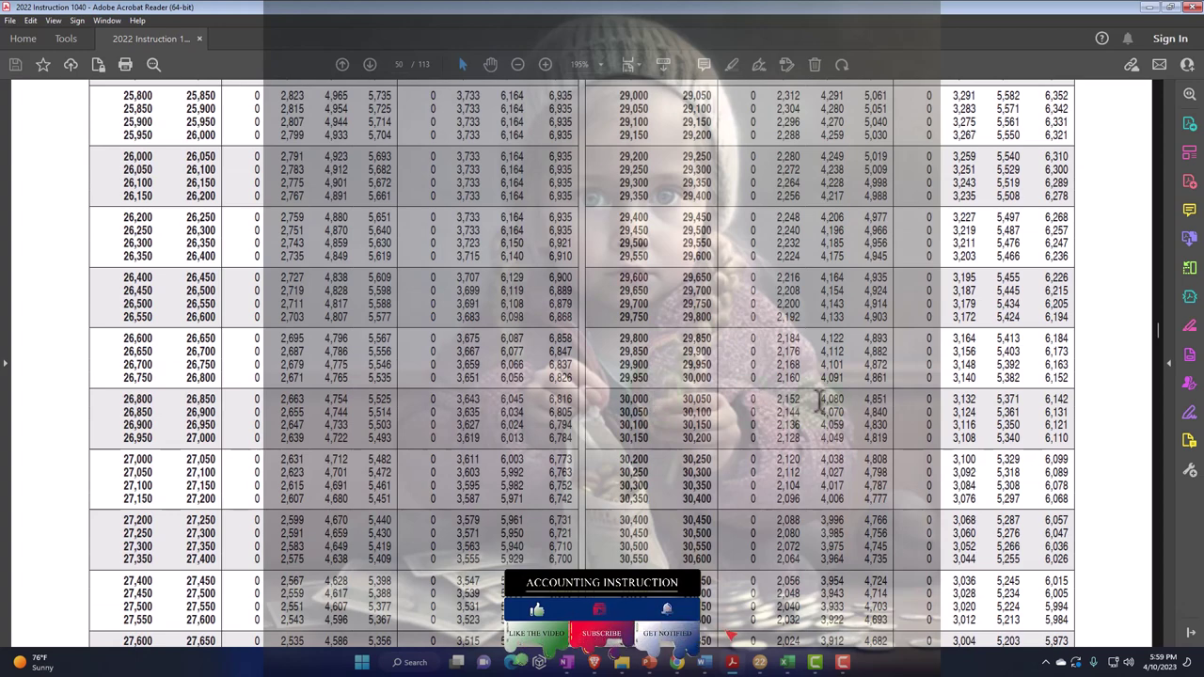
- Glance at Lacerte's 1040 page 2, then inspect the chart's 6,164 peak at 20,000 wages
key("super+Down")
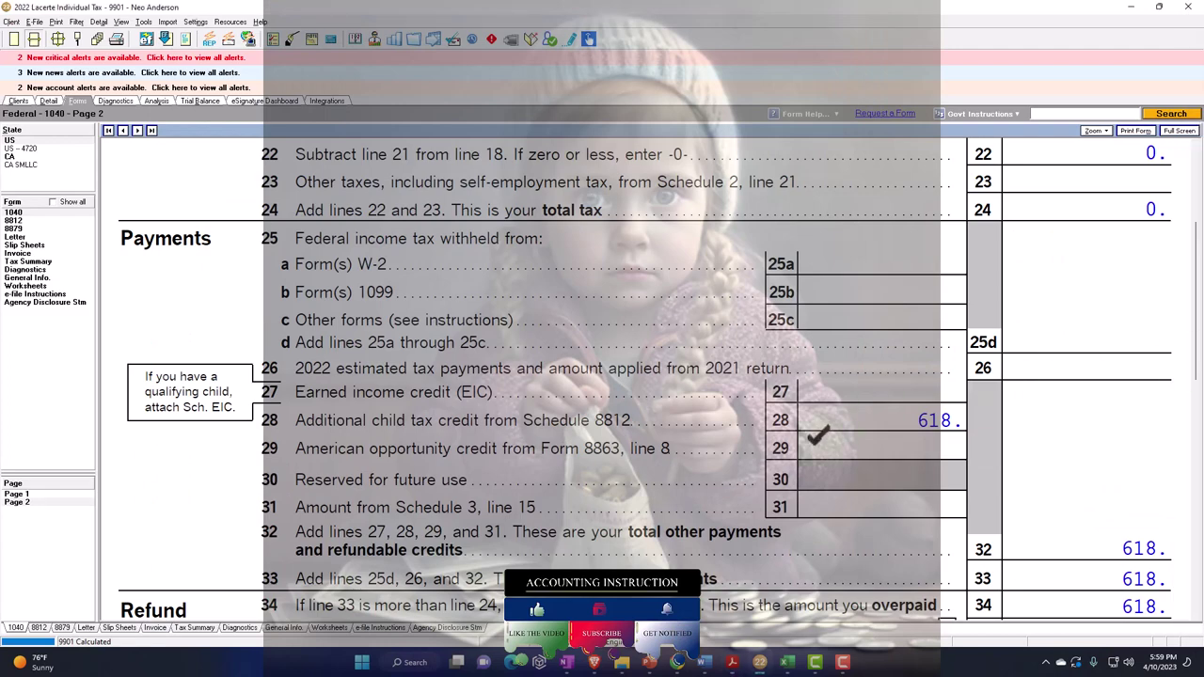
key("alt+Tab")
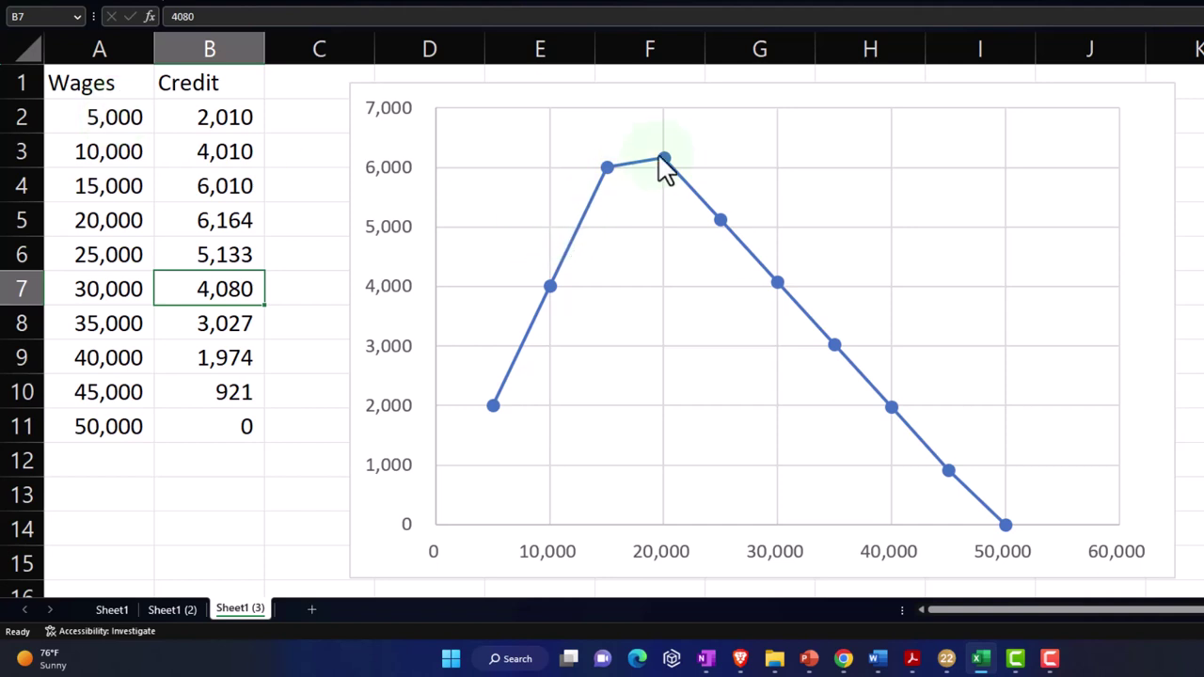
mouse_move(694, 197)
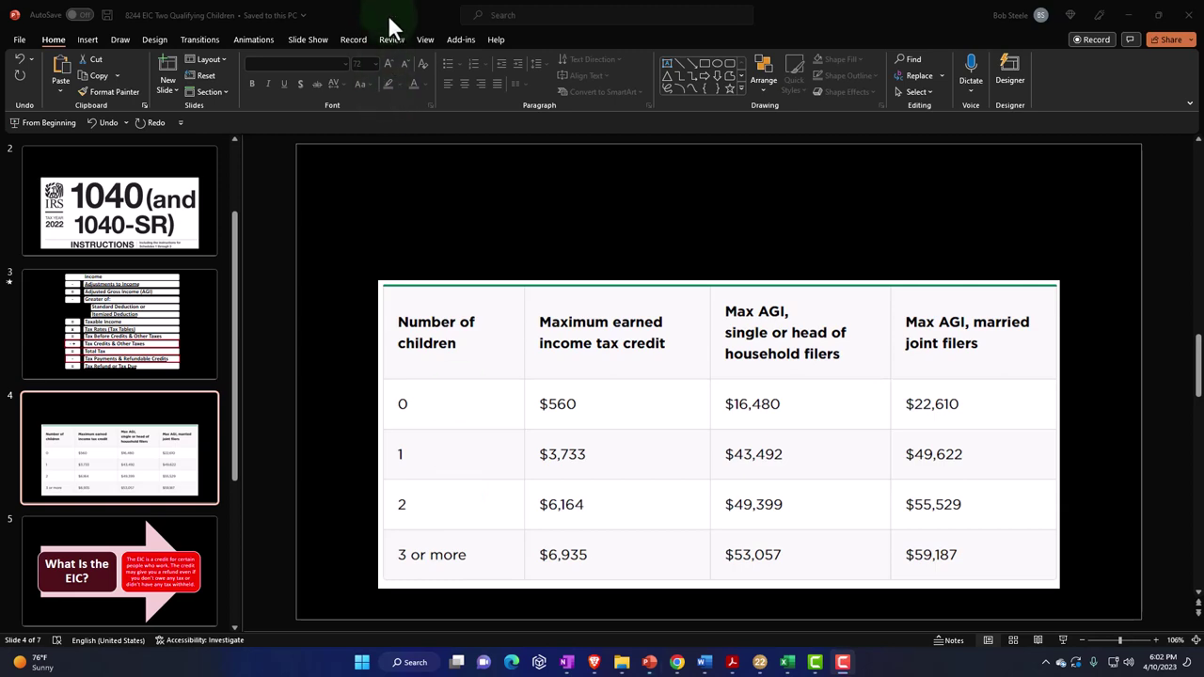
- Label A18 'HOH' and A19 'EIC' below the credit chart
key("super+Down")
key("super+Down")
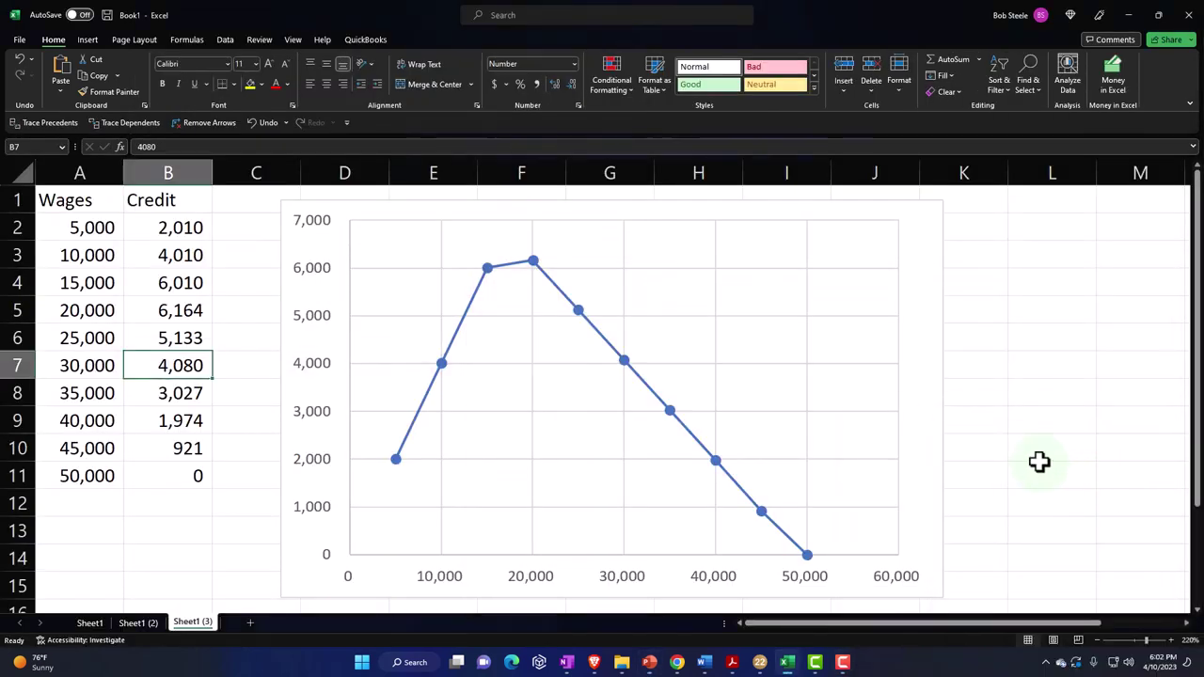
scroll(1034, 466, "down", 2)
left_click(94, 503)
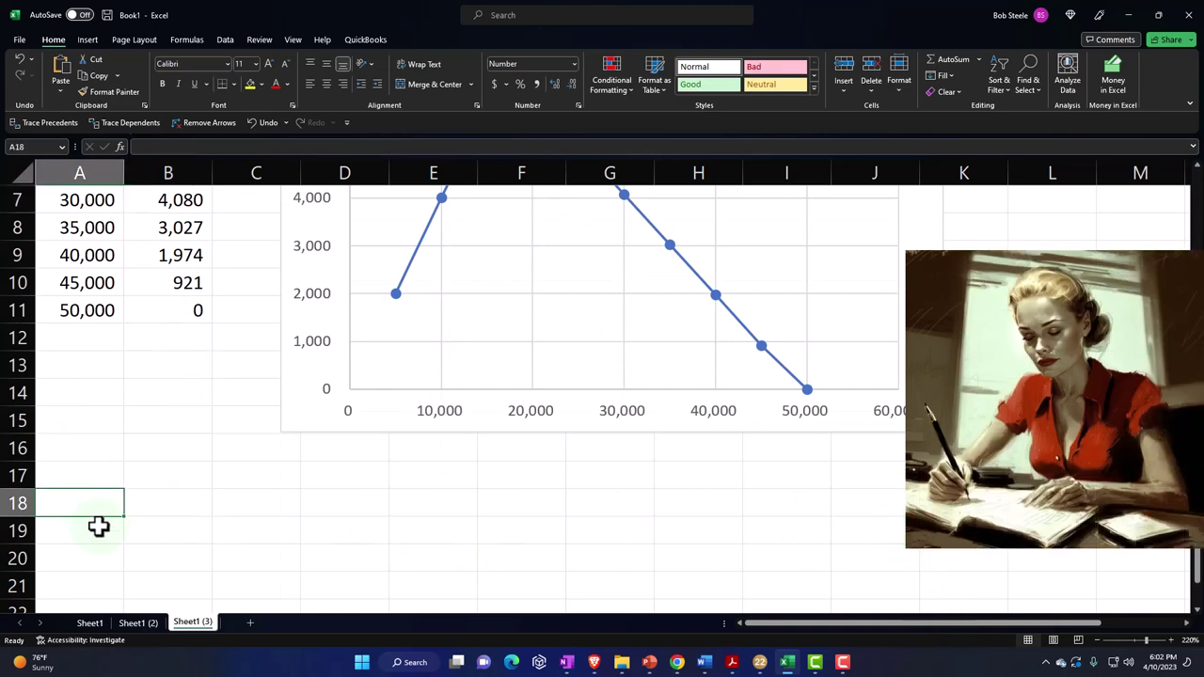
type("HOH")
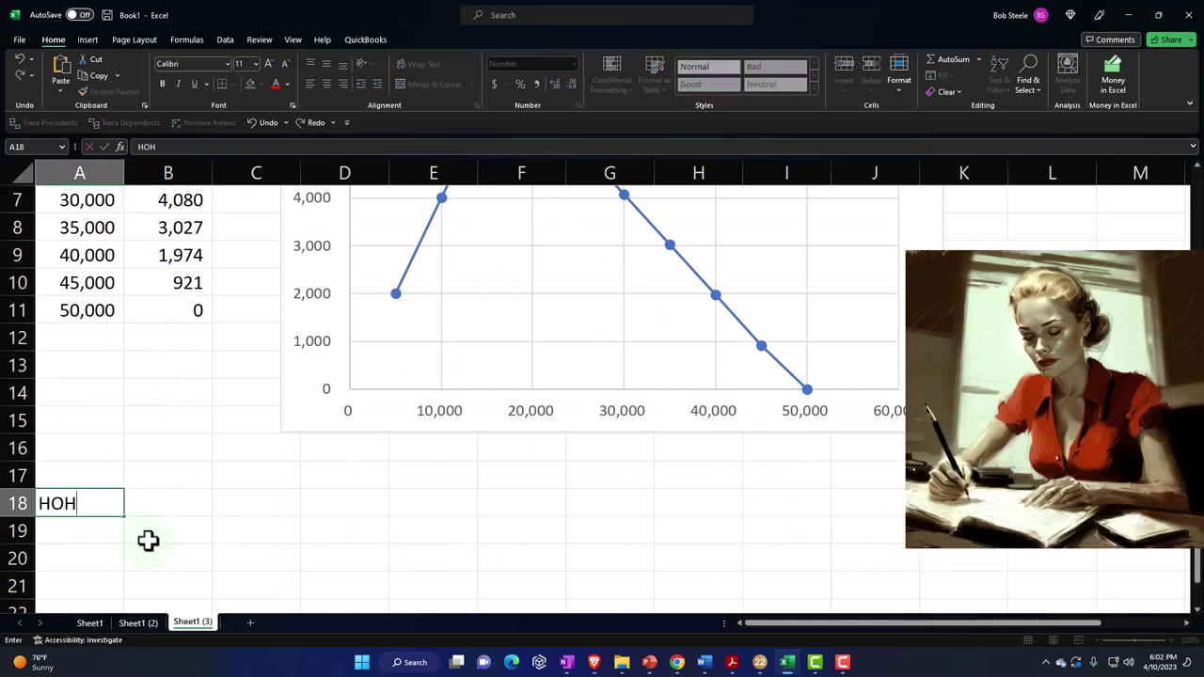
key("Tab")
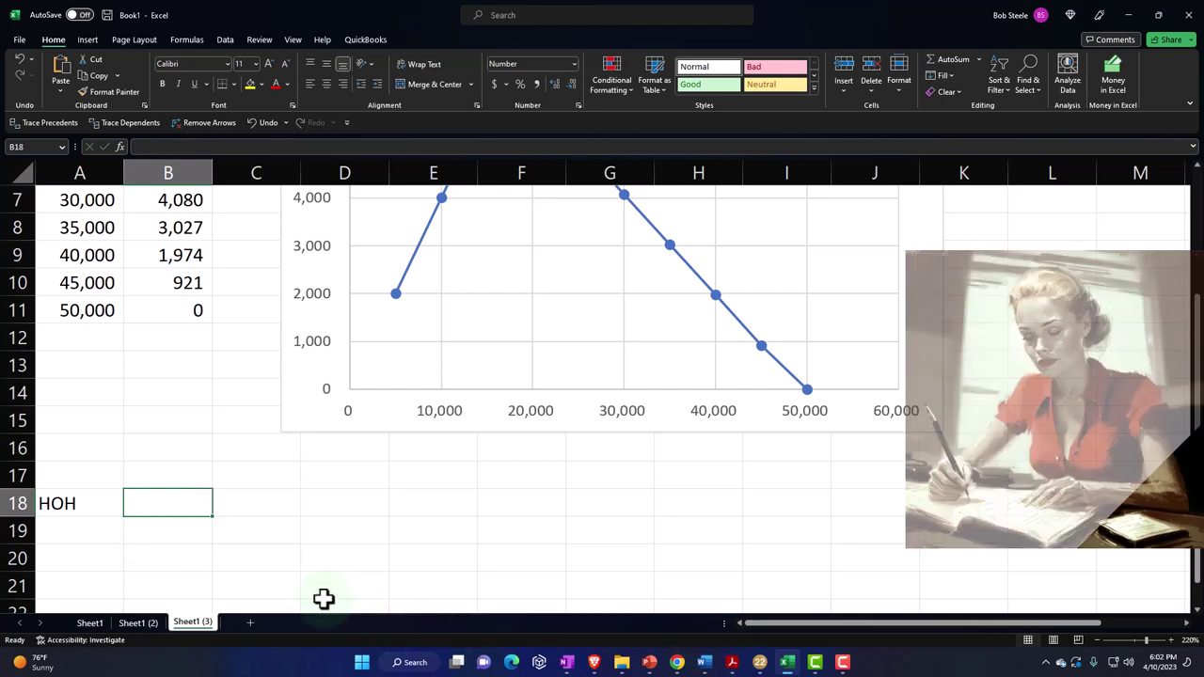
left_click(75, 535)
scroll(253, 513, "down", 1)
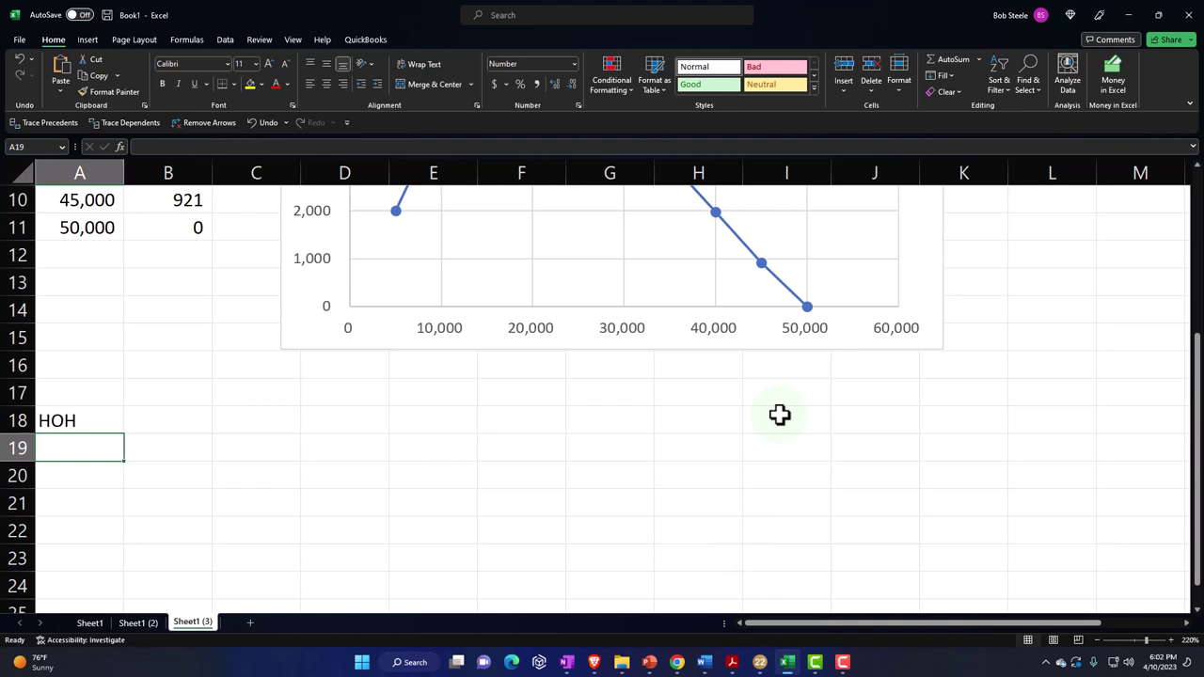
type("I")
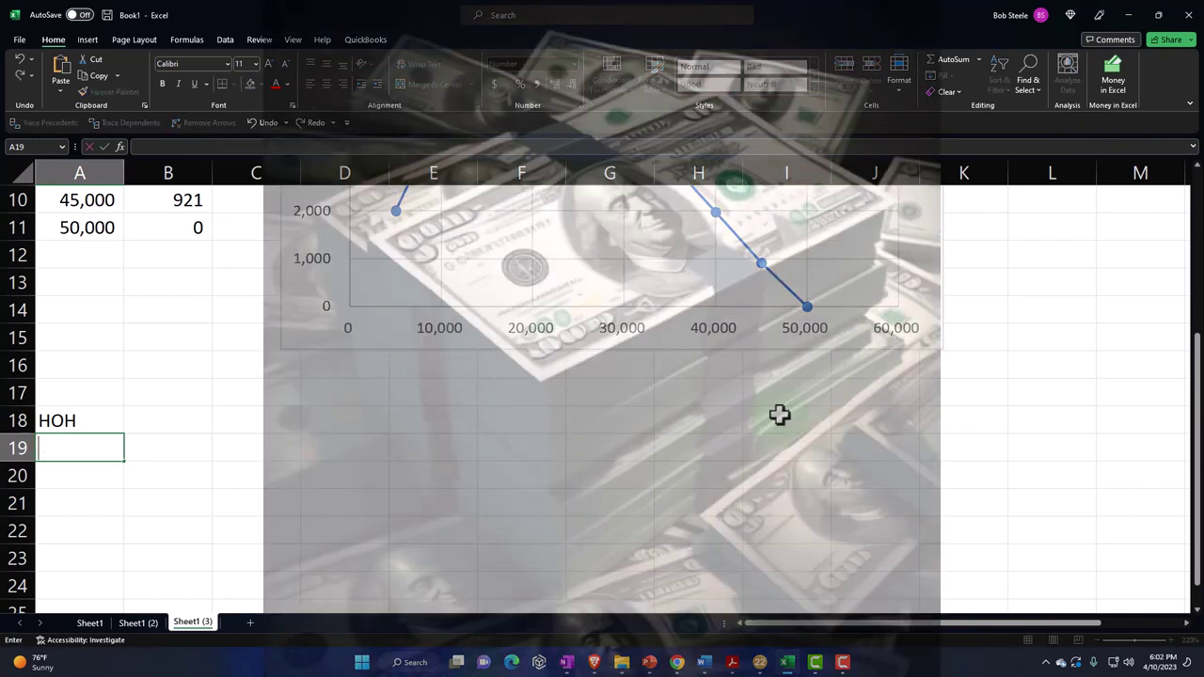
type("IC")
key("Tab")
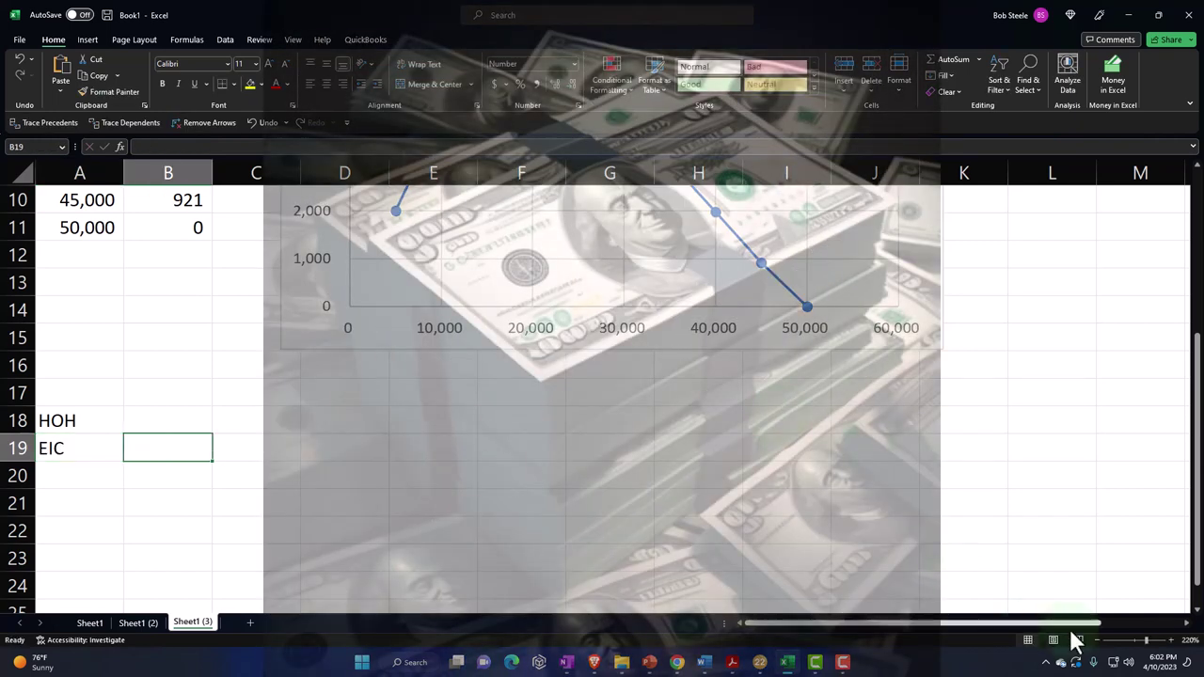
mouse_move(736, 665)
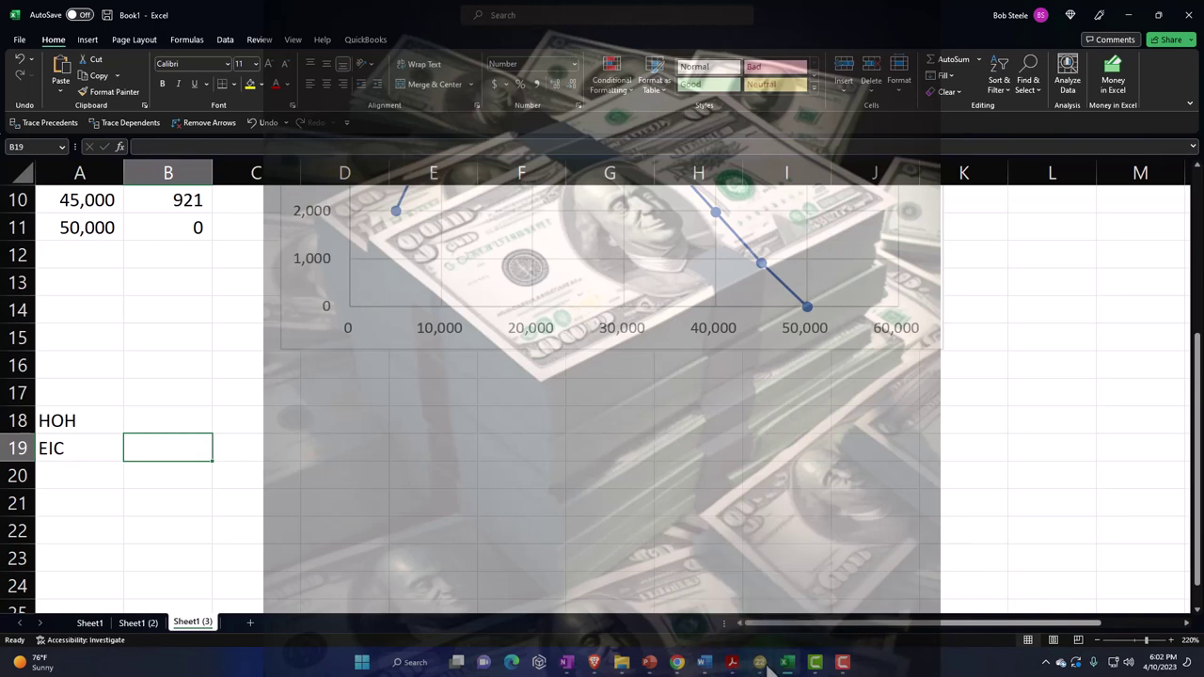
- Change Lacerte's W-2 wages to 20,000 and view 1040 page 2 with EIC 6,164 and overpayment 8,789
left_click(762, 664)
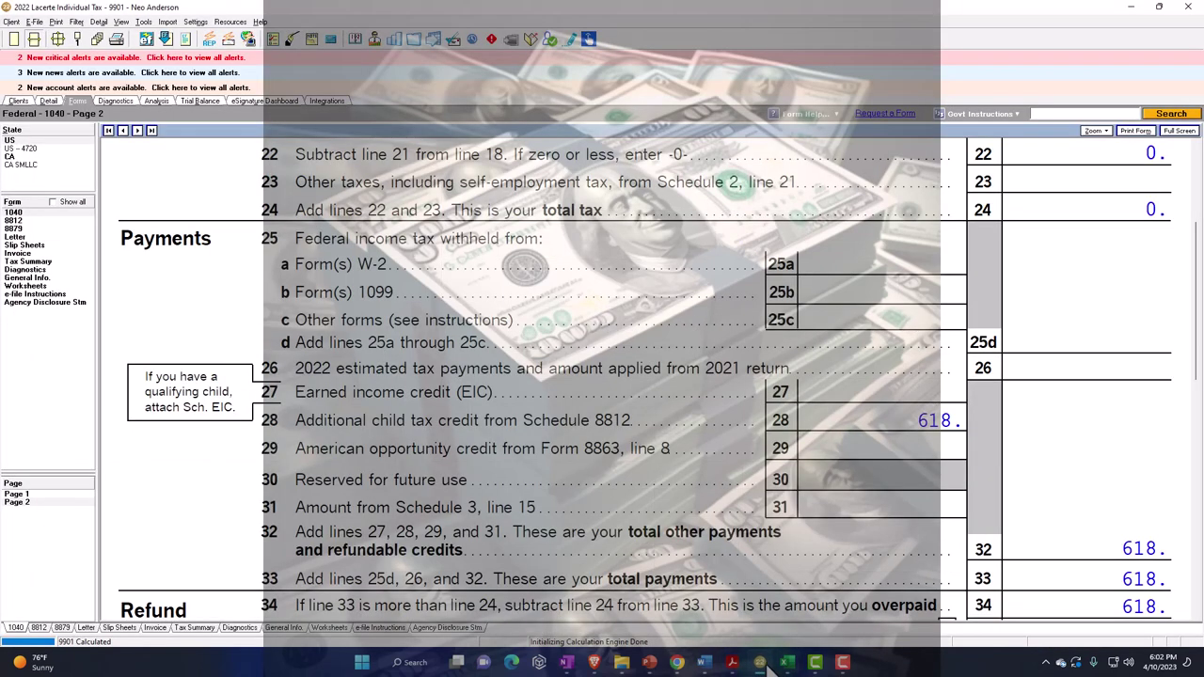
left_click(764, 664)
scroll(668, 524, "up", 3)
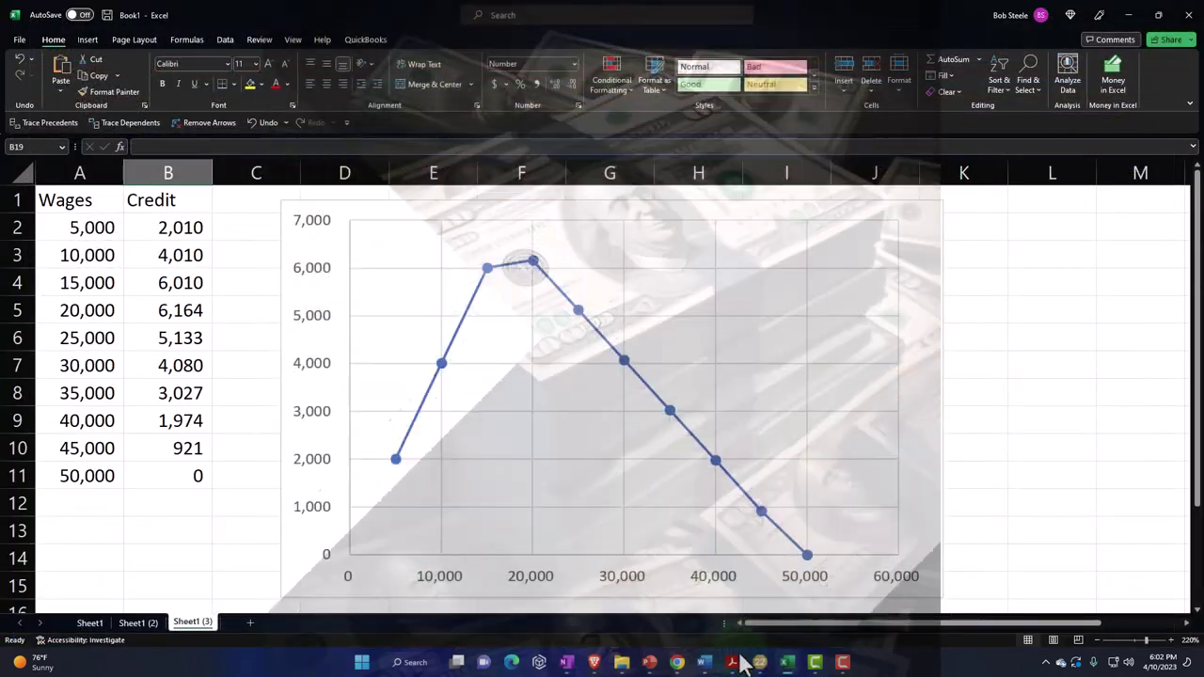
left_click(760, 663)
left_click(51, 102)
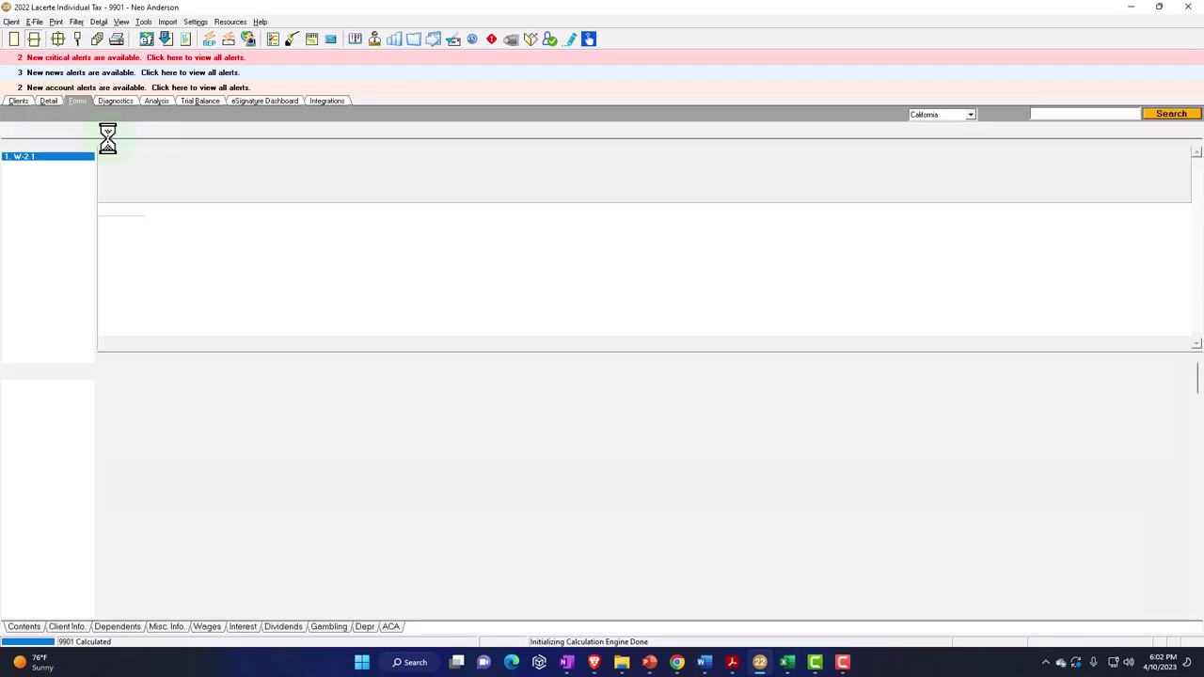
left_click(602, 208)
type("20000")
key("Return")
left_click(77, 101)
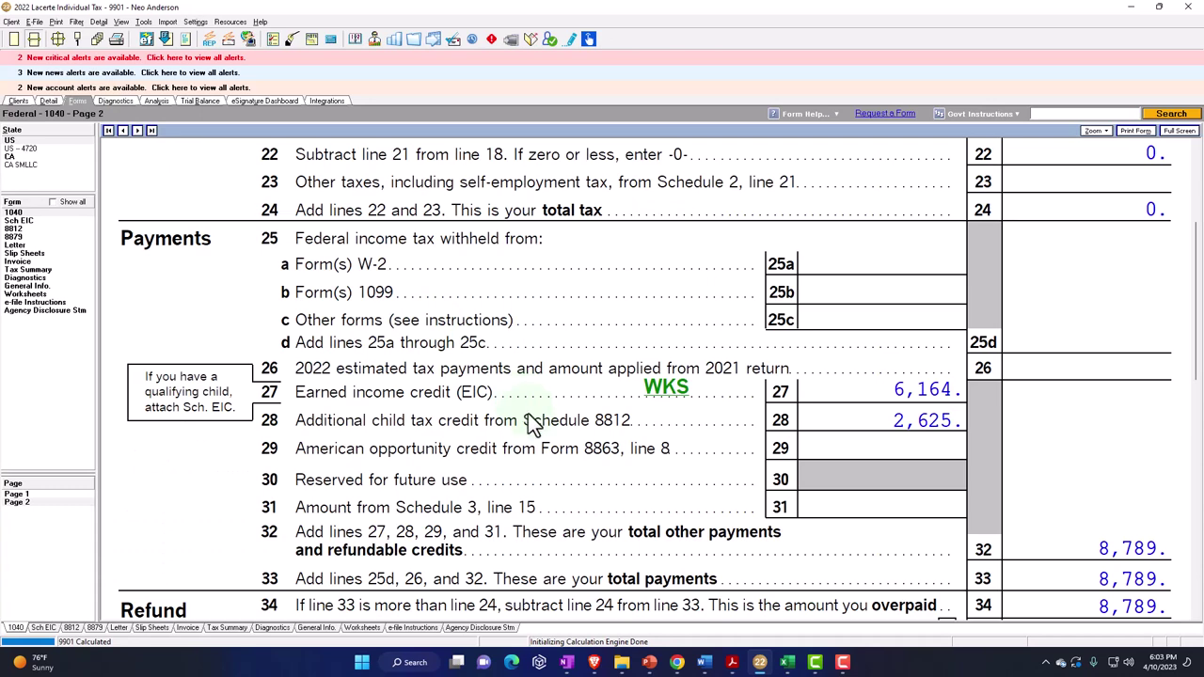
- Relabel A19 as Income with 20,000 in B19, and add EIC 6,164 in row 20
left_click(787, 662)
scroll(581, 576, "down", 3)
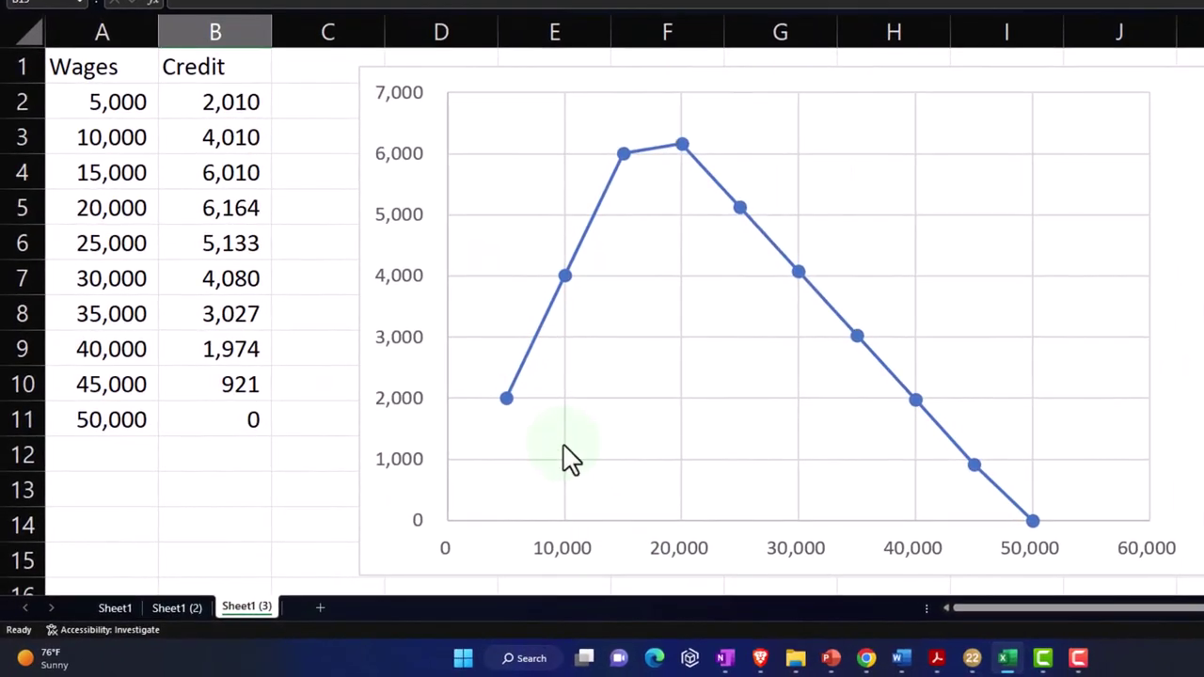
left_click(102, 387)
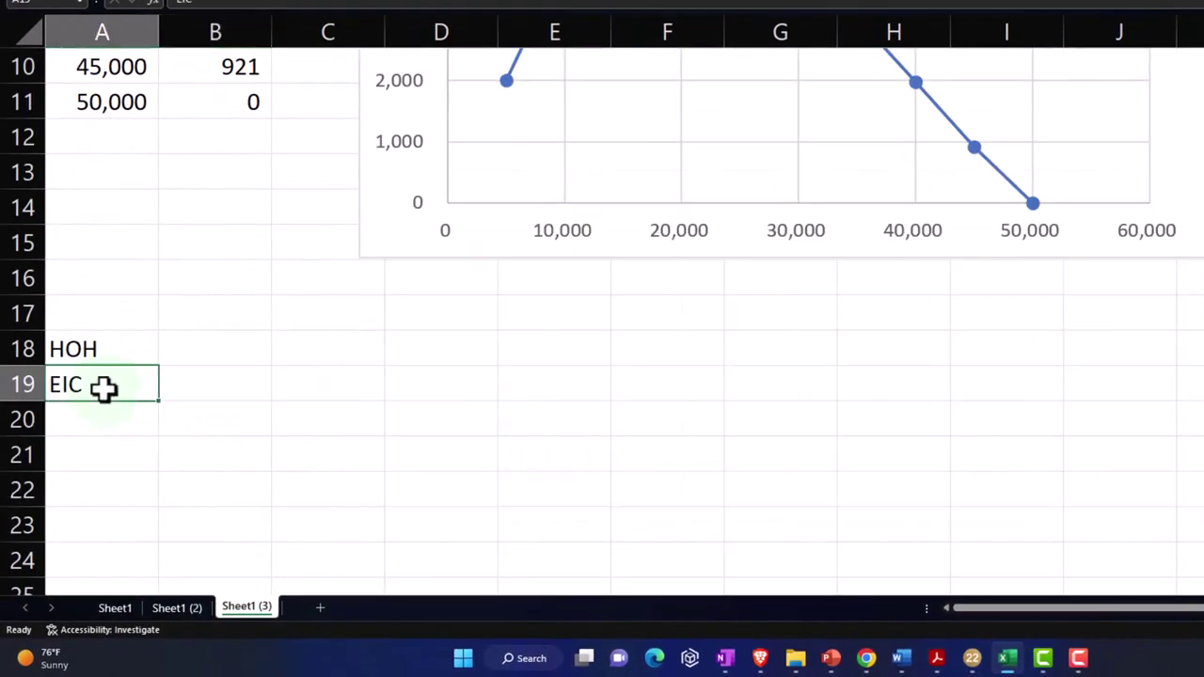
key("BackSpace")
key("BackSpace")
key("BackSpace")
type("Inocme")
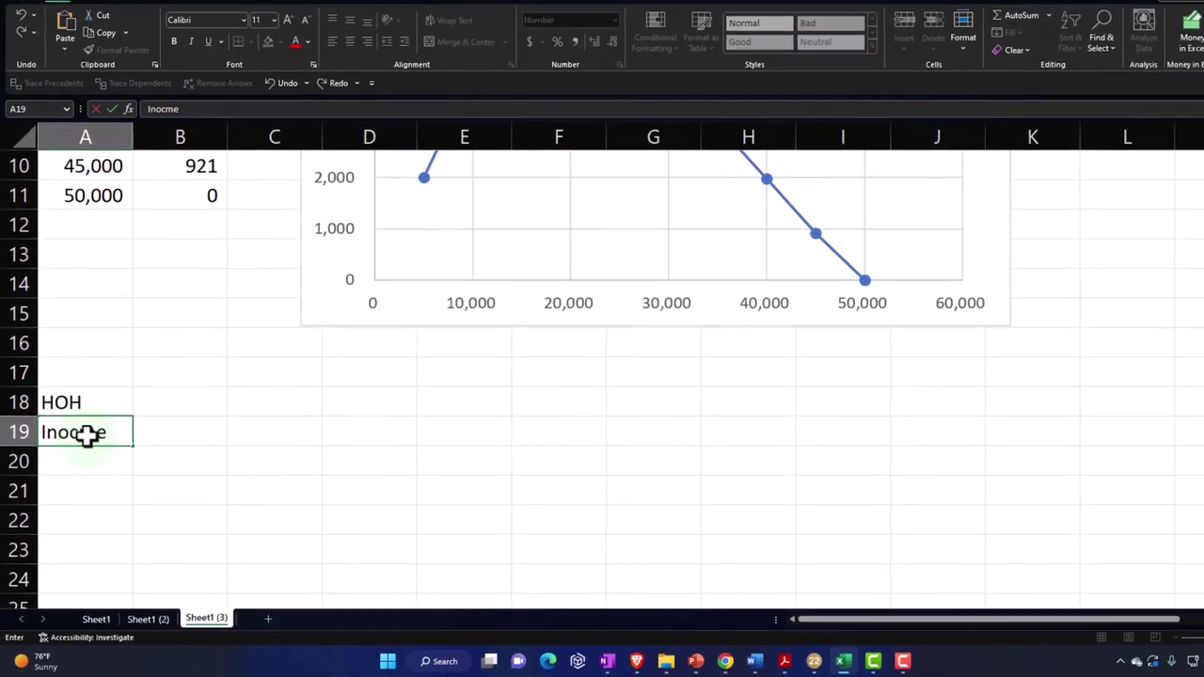
type("come")
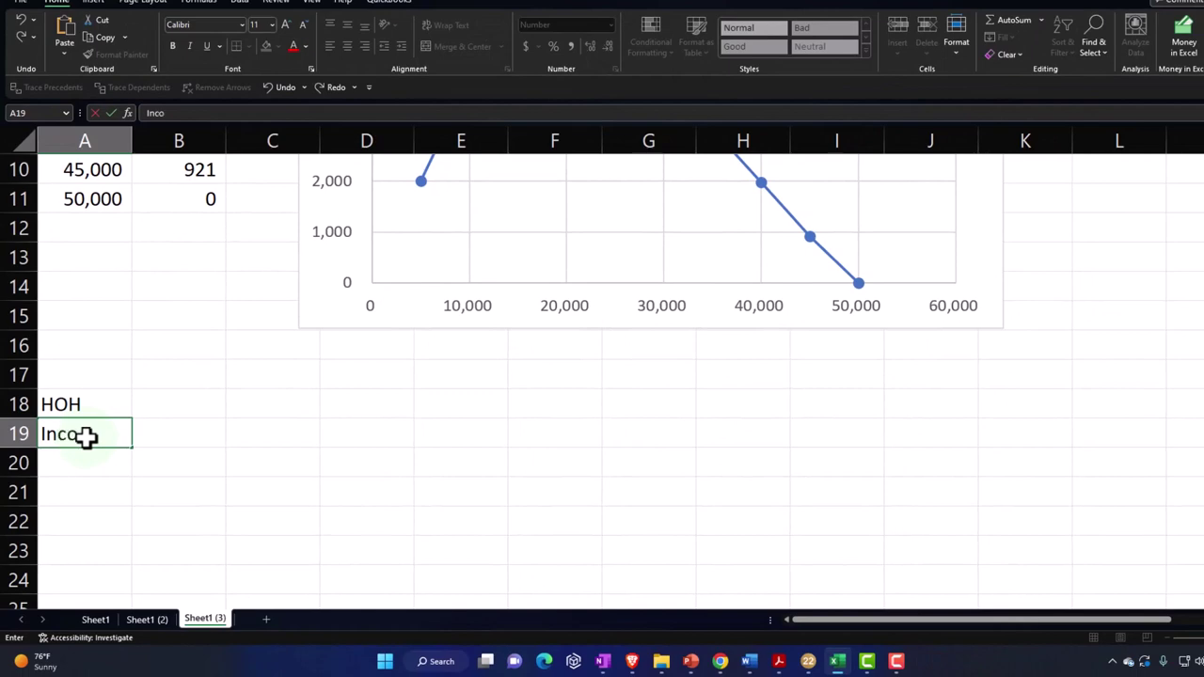
key("Tab")
type("20000")
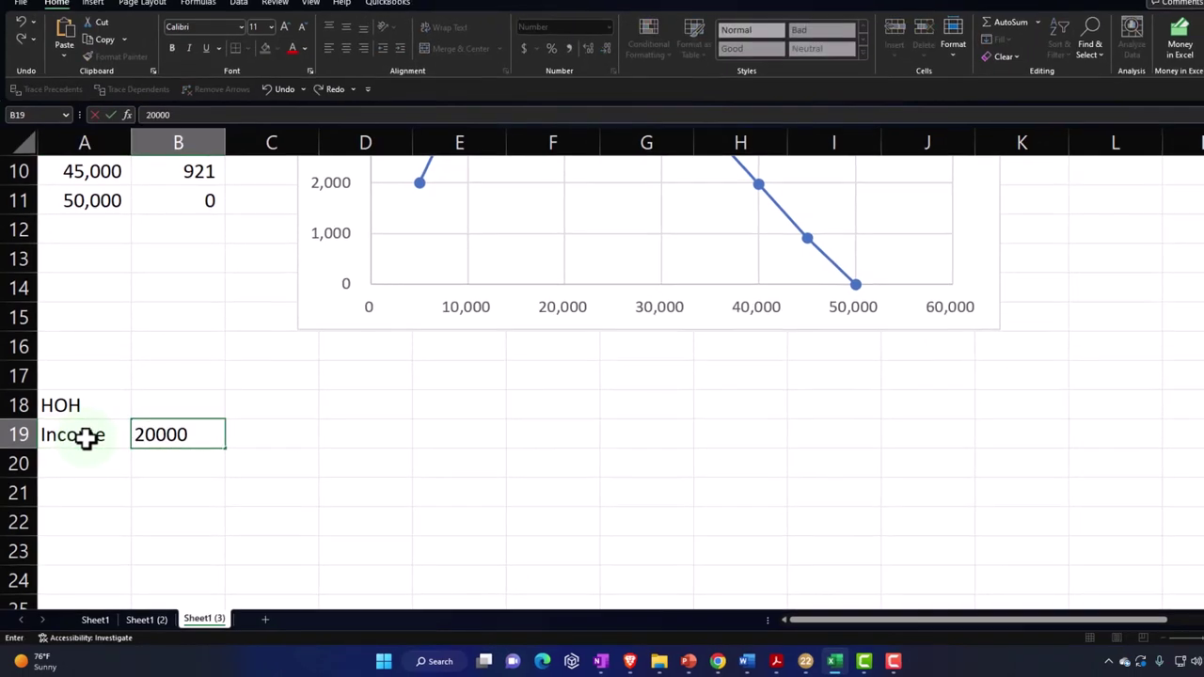
key("Return")
type("Cre")
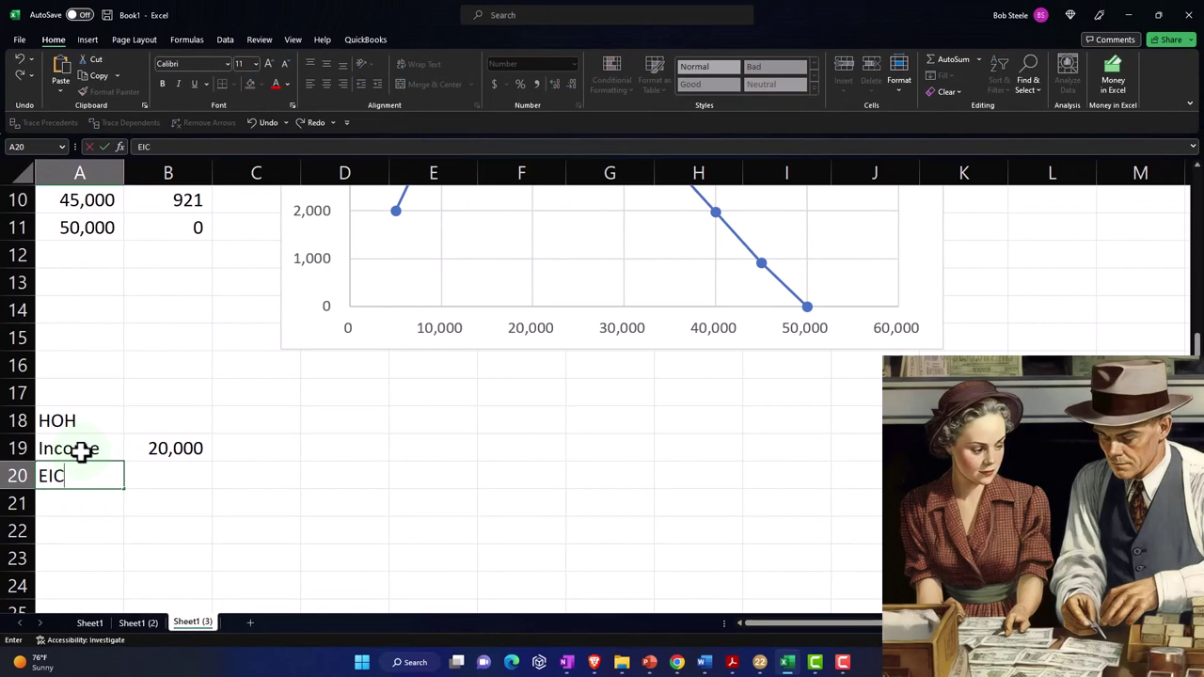
key("Tab")
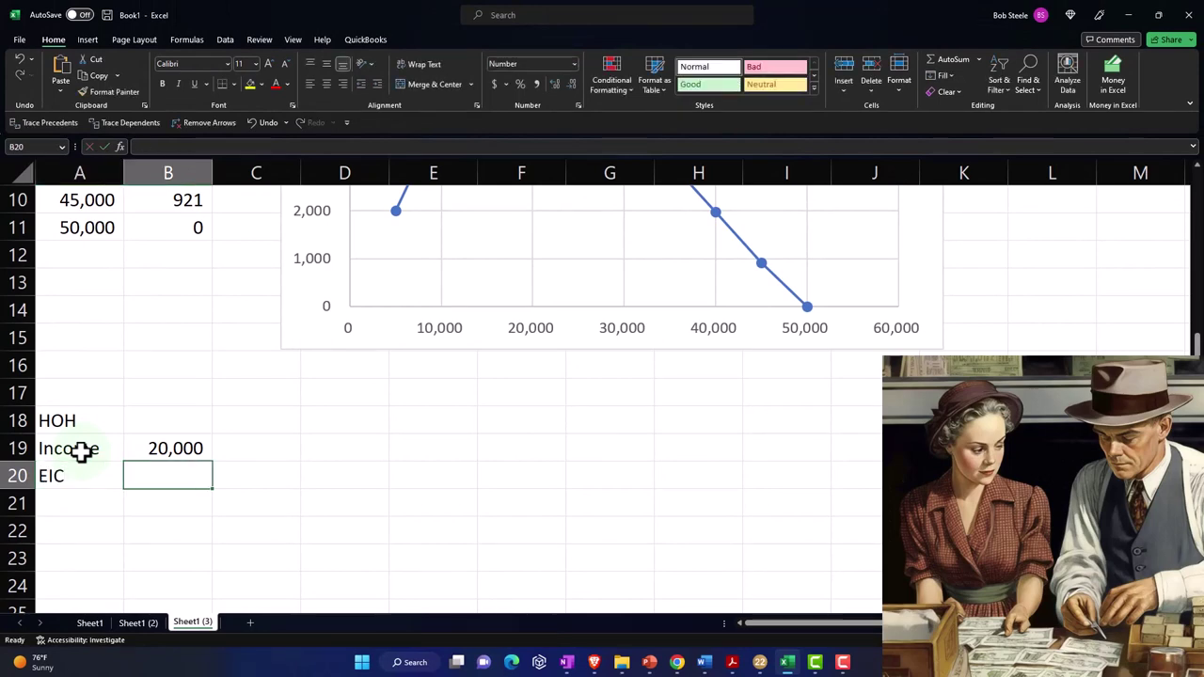
type("6,164")
key("Return")
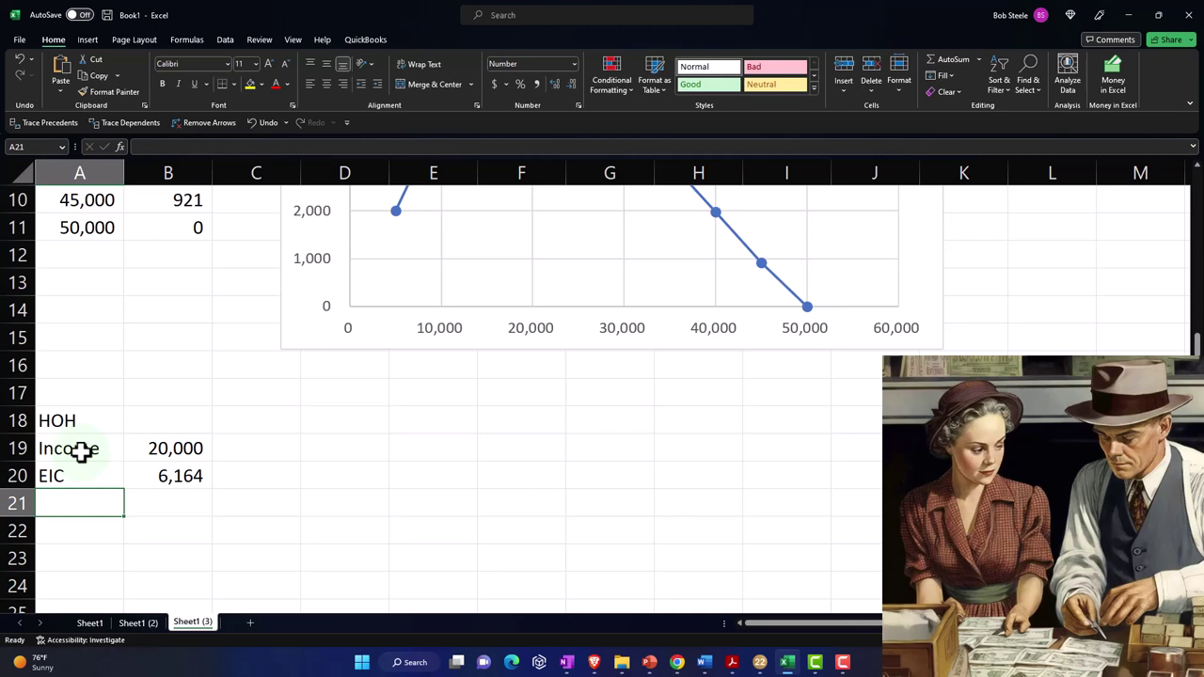
- Label A21 'Refund' and enter the 8,789 refund from Lacerte's 1040 in B21
type("Refund")
key("Tab")
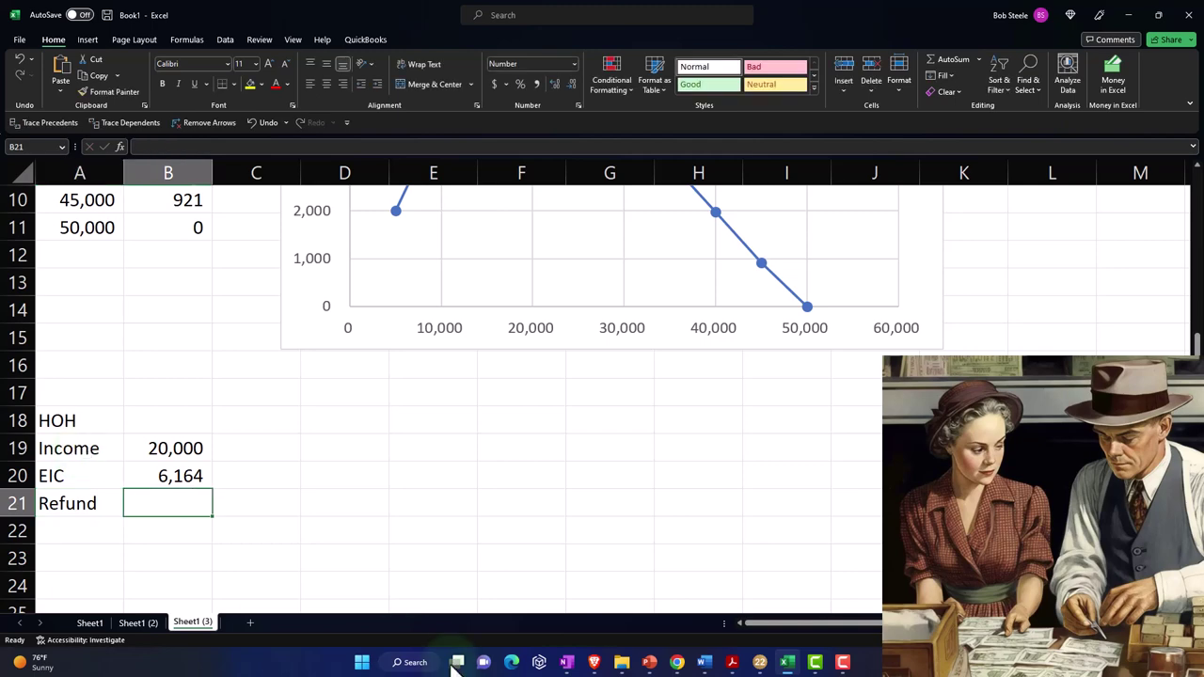
left_click(760, 662)
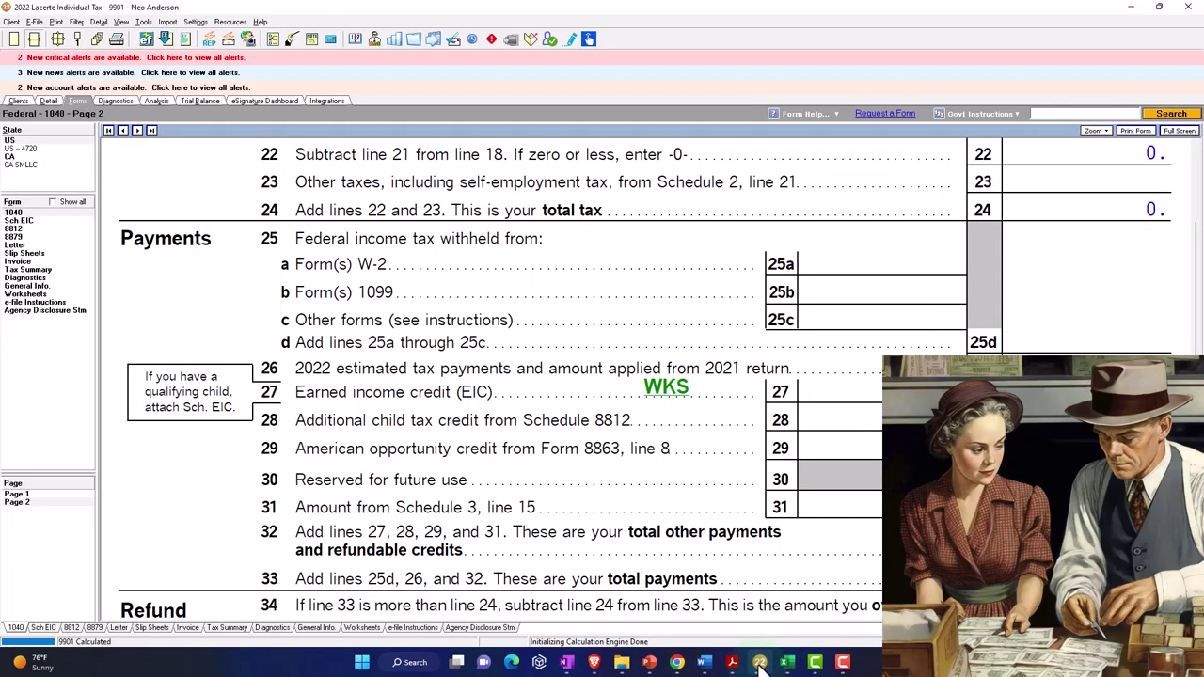
scroll(748, 621, "down", 1)
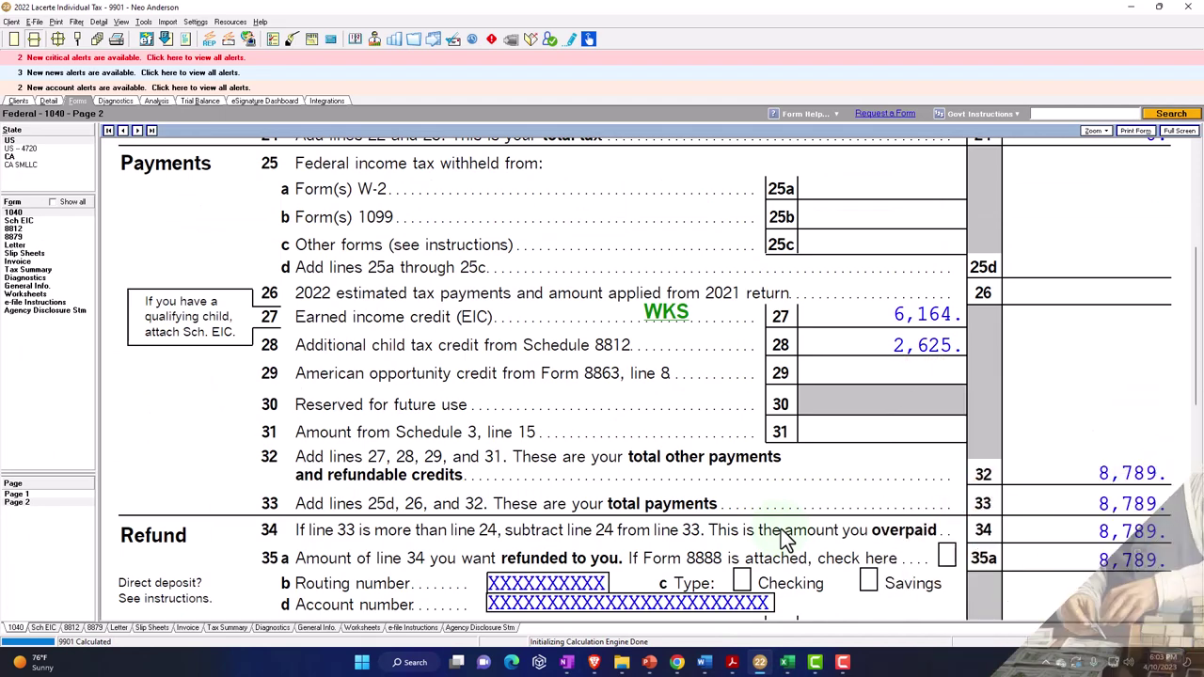
left_click(760, 662)
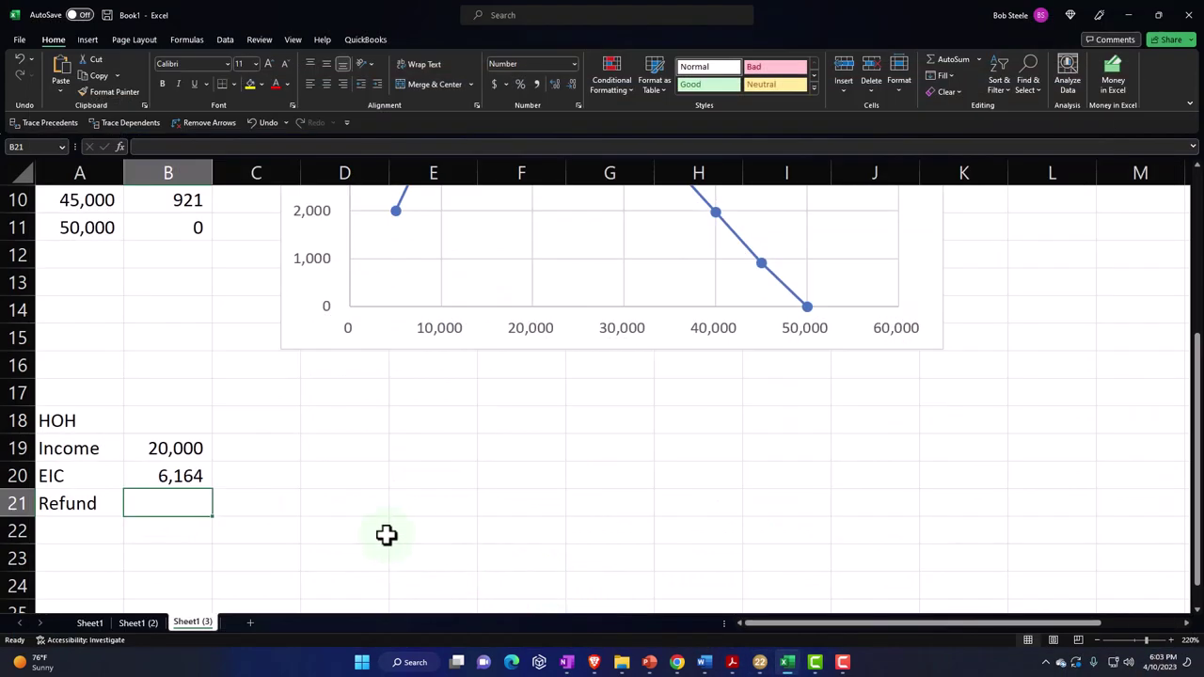
type("8,")
type("789")
key("Return")
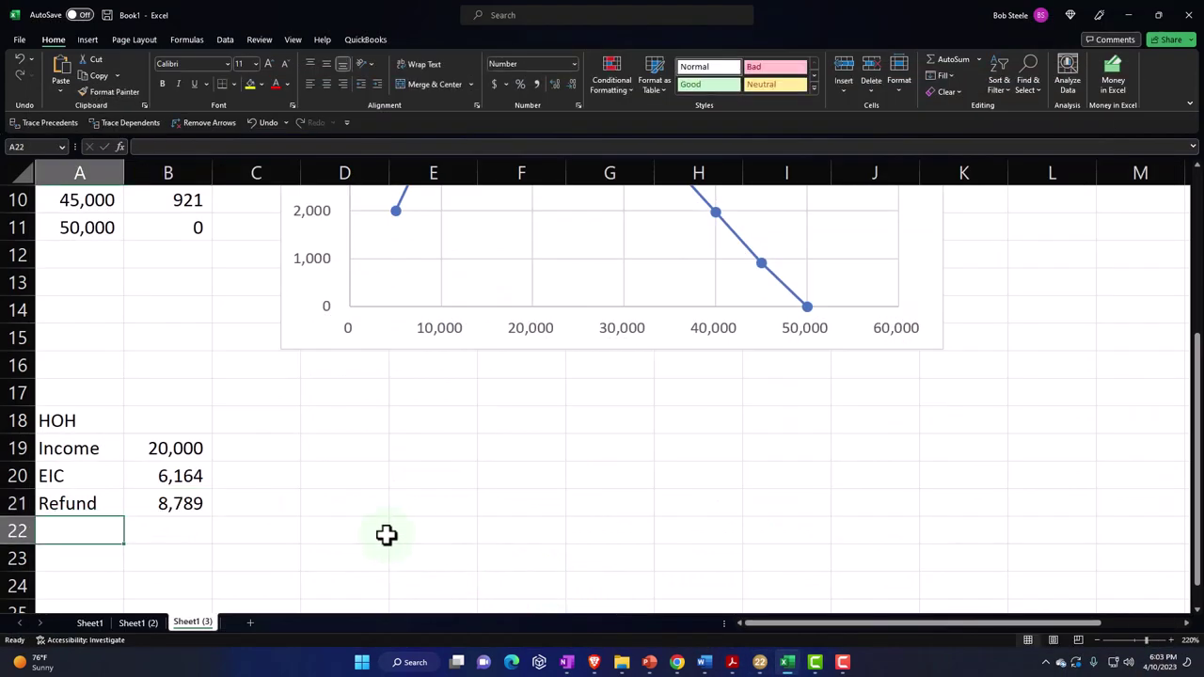
key("alt+Tab")
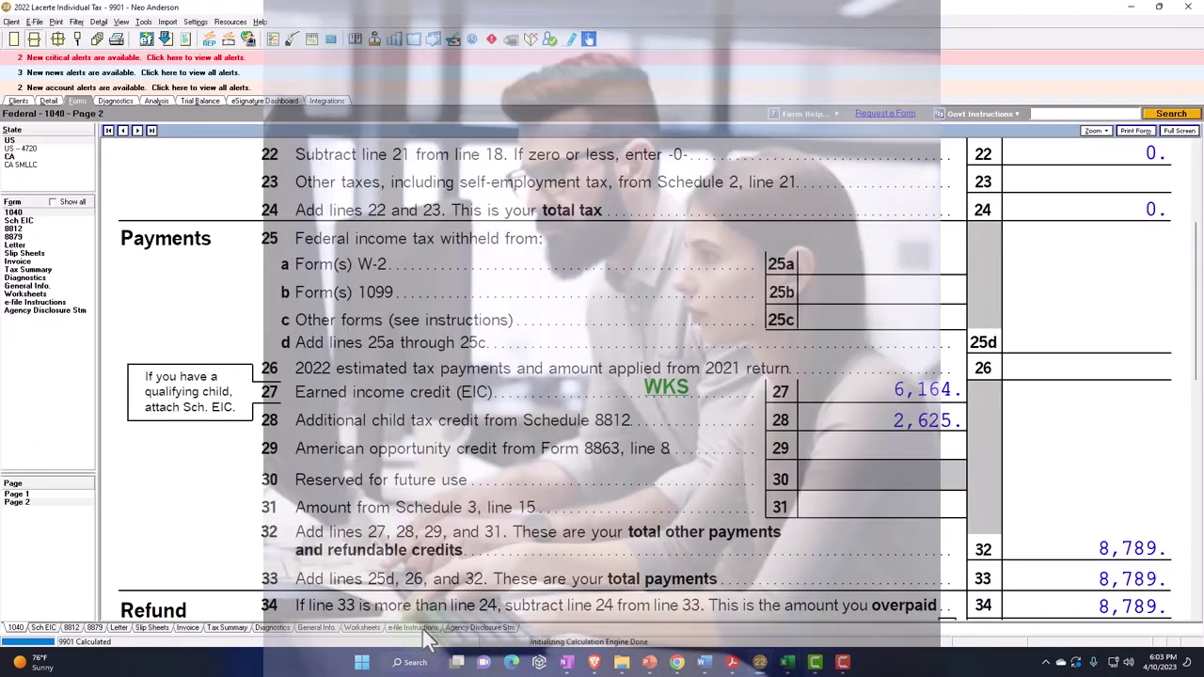
- Enter a multiplier of 2 in C19, C20 and C21
left_click(789, 662)
left_click(249, 451)
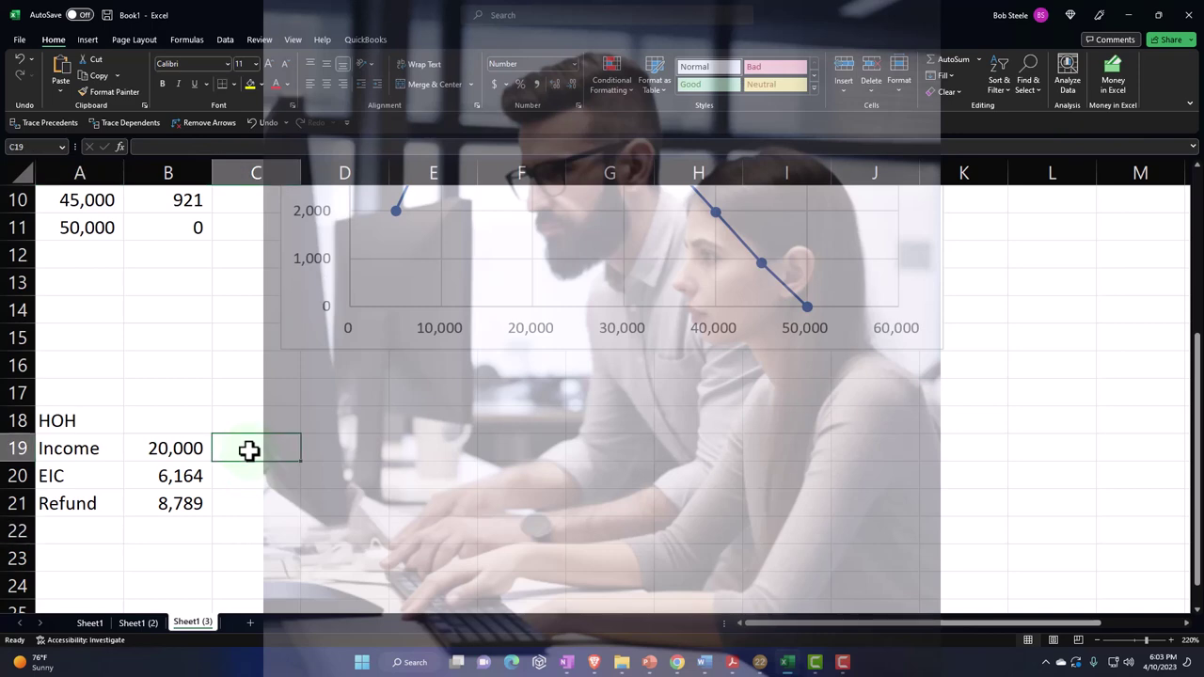
type("2")
key("Return")
type("2")
key("Return")
type("2")
key("Return")
- Add formulas in D19 and D20 multiplying income and EIC by 2, giving 40,000 and 12,328
key("Right")
key("Up")
key("Up")
key("Up")
type("+")
key("Left")
key("Left")
type("+")
key("Left")
key("Return")
type("+")
key("Left")
key("Left")
type("*")
key("Left")
key("Return")
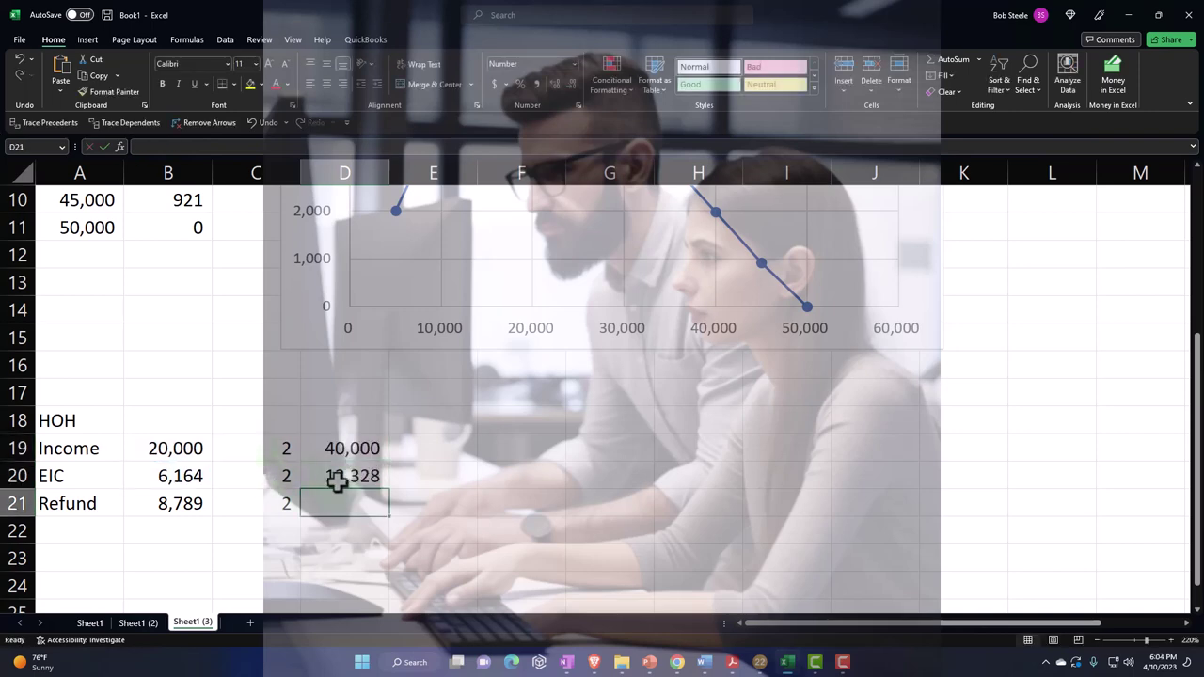
- Fill the D20 formula down to D21 for a 17,578 doubled refund, then check the formulas
left_click(372, 480)
left_click_drag(390, 501, 390, 515)
left_click(364, 452)
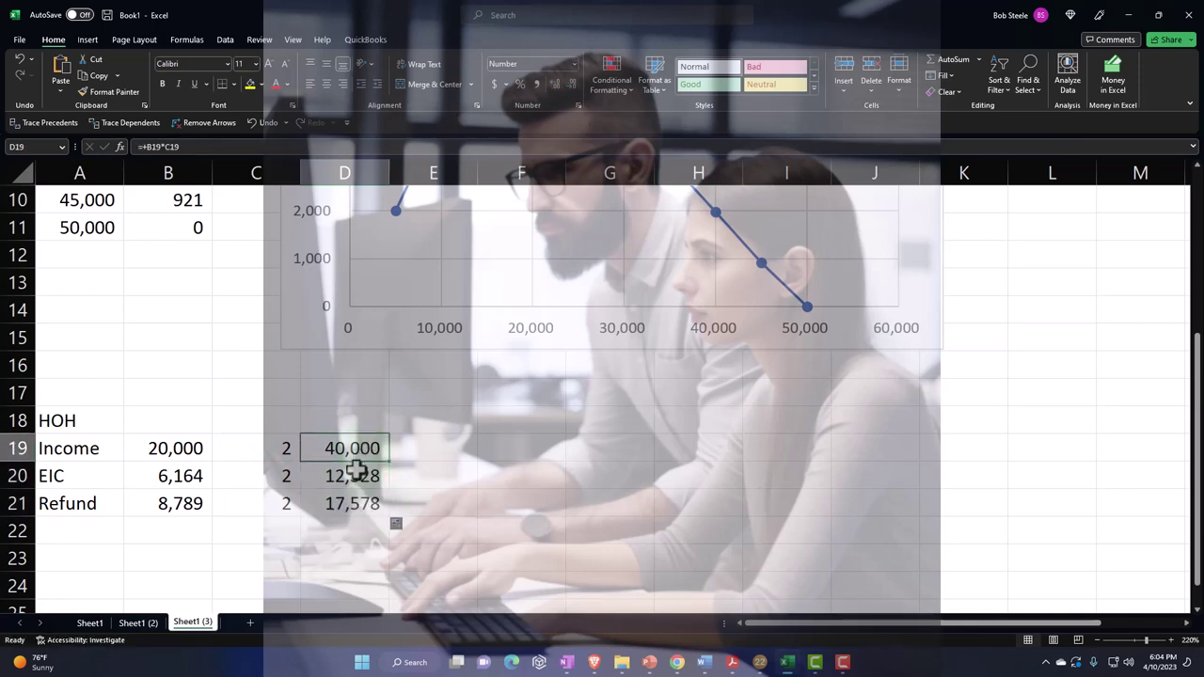
left_click(355, 480)
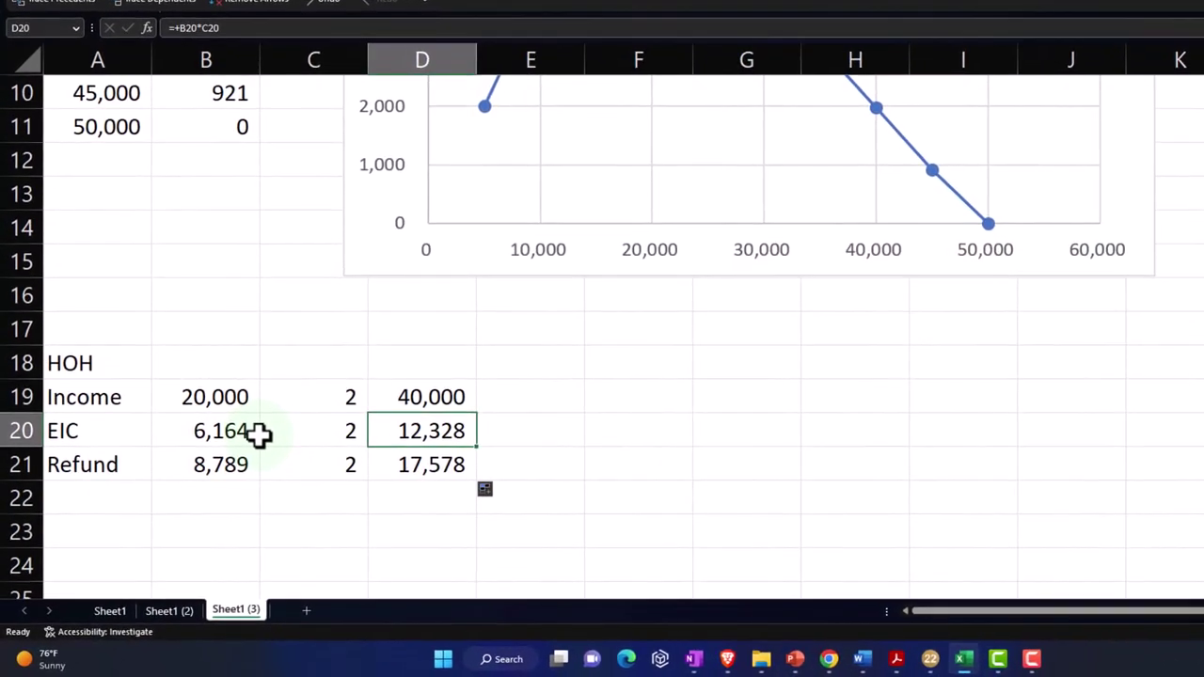
- Add a 'Married' label in A23 with =B19*2 in B23, showing 40,000
left_click(89, 529)
type("MN")
key("BackSpace")
key("BackSpace")
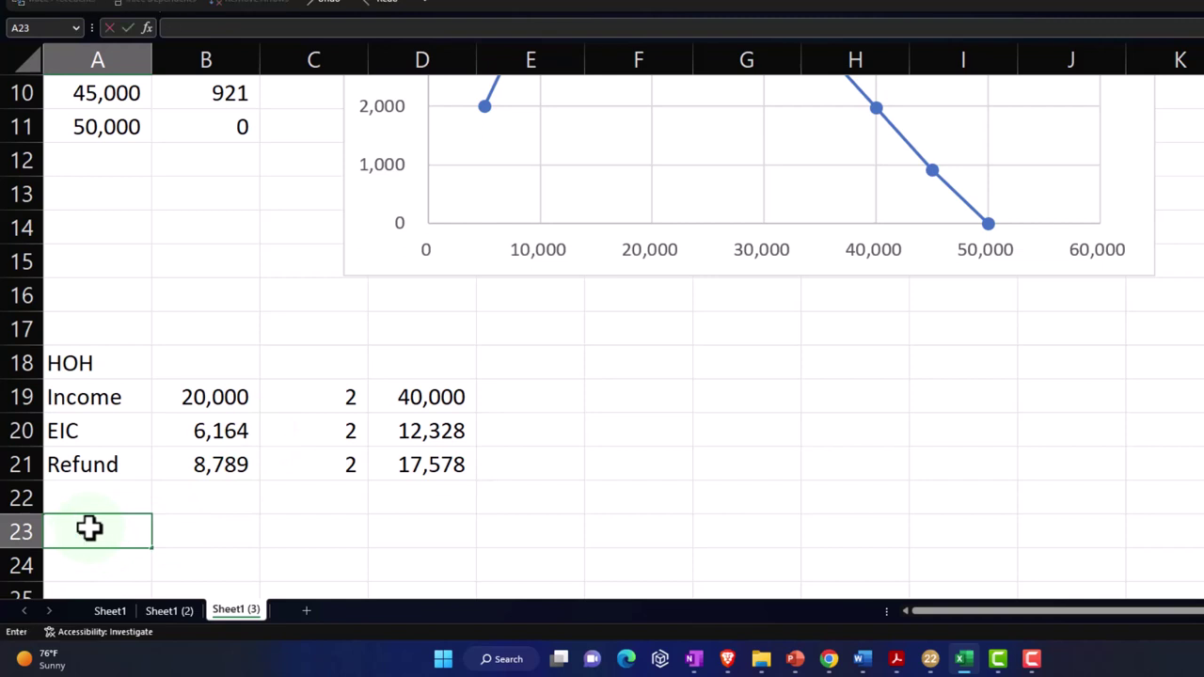
type("Married")
key("Tab")
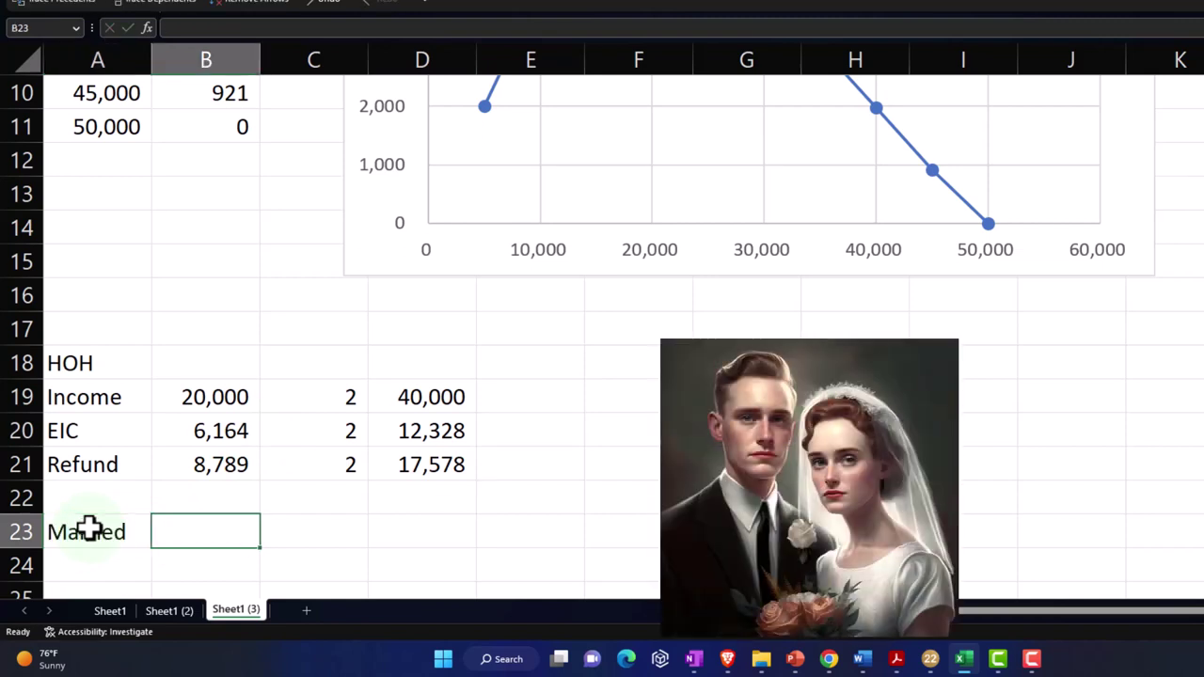
type("=")
key("Up")
key("Up")
key("Up")
key("Up")
type("*2")
key("Return")
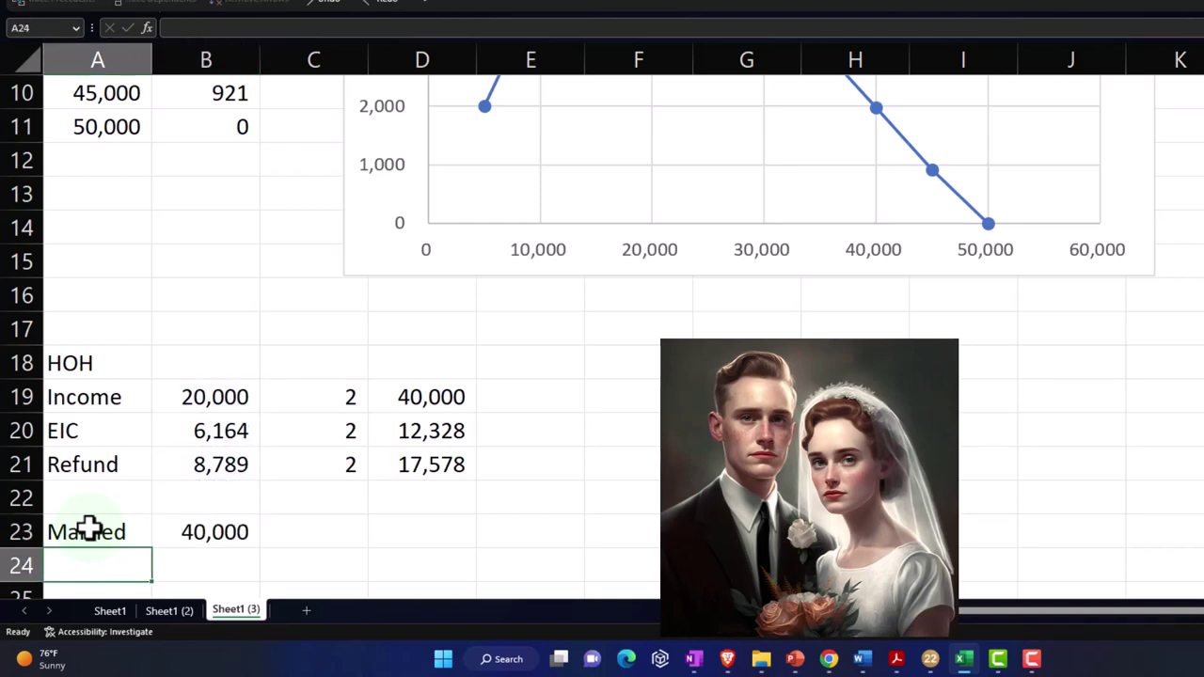
key("Return")
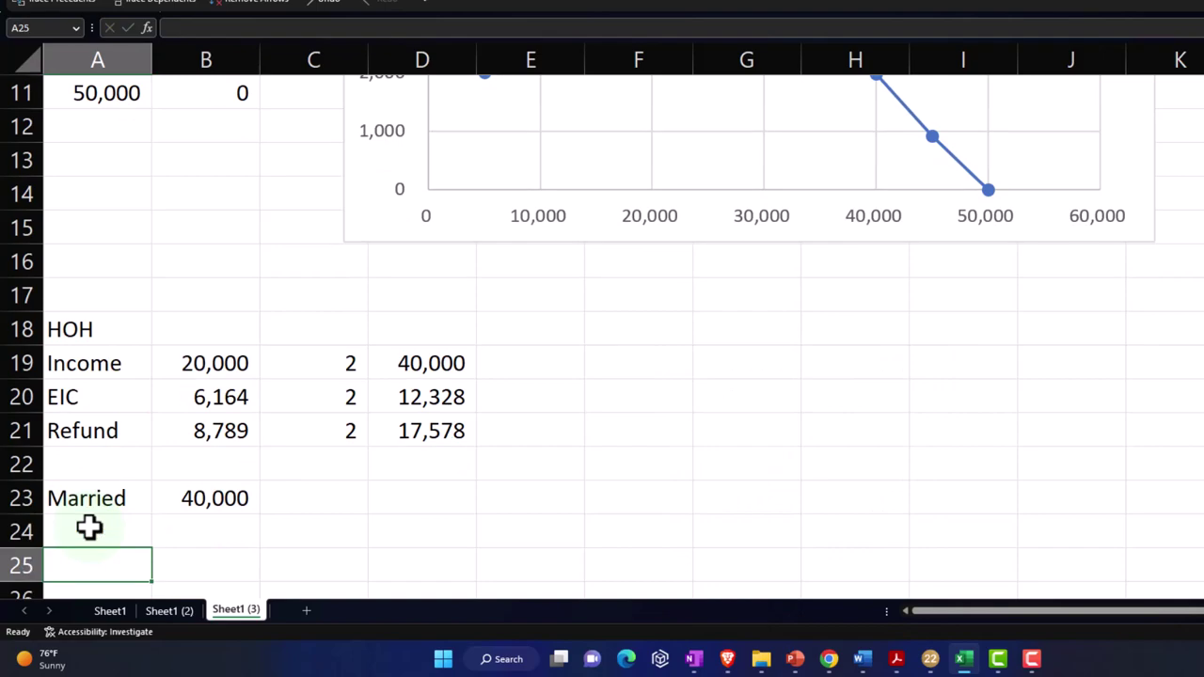
- In Lacerte, add a second W-2 copying W-2 1's employer and CA state, ready for its wages
left_click(927, 658)
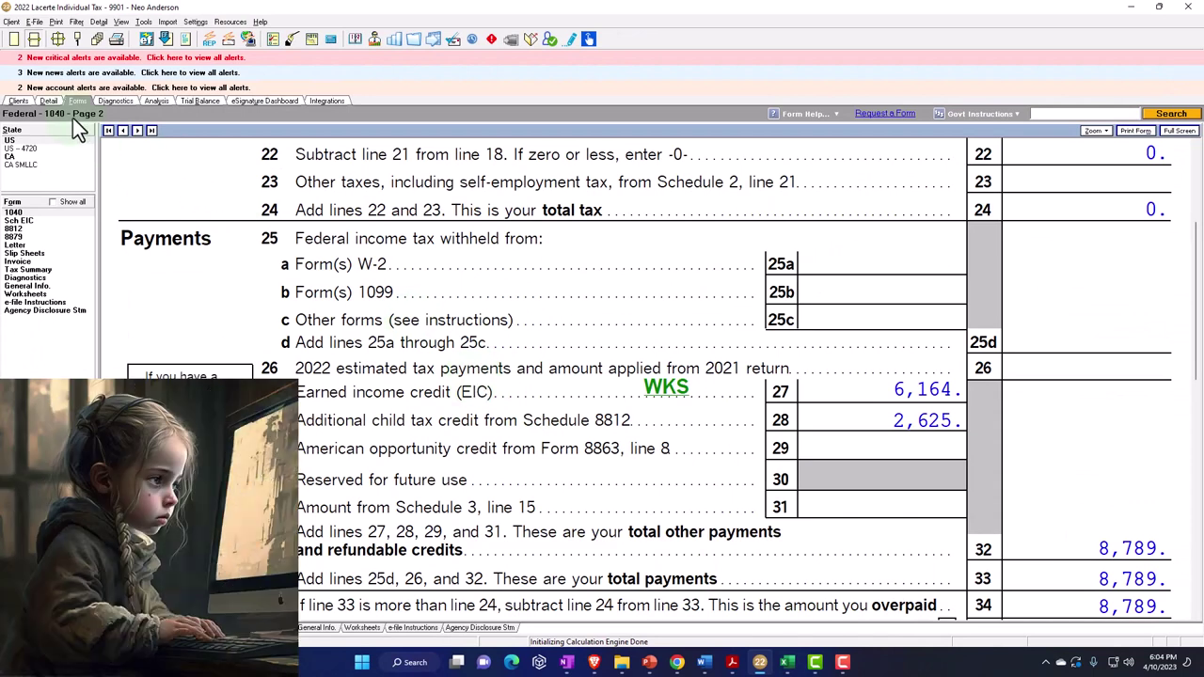
left_click(50, 101)
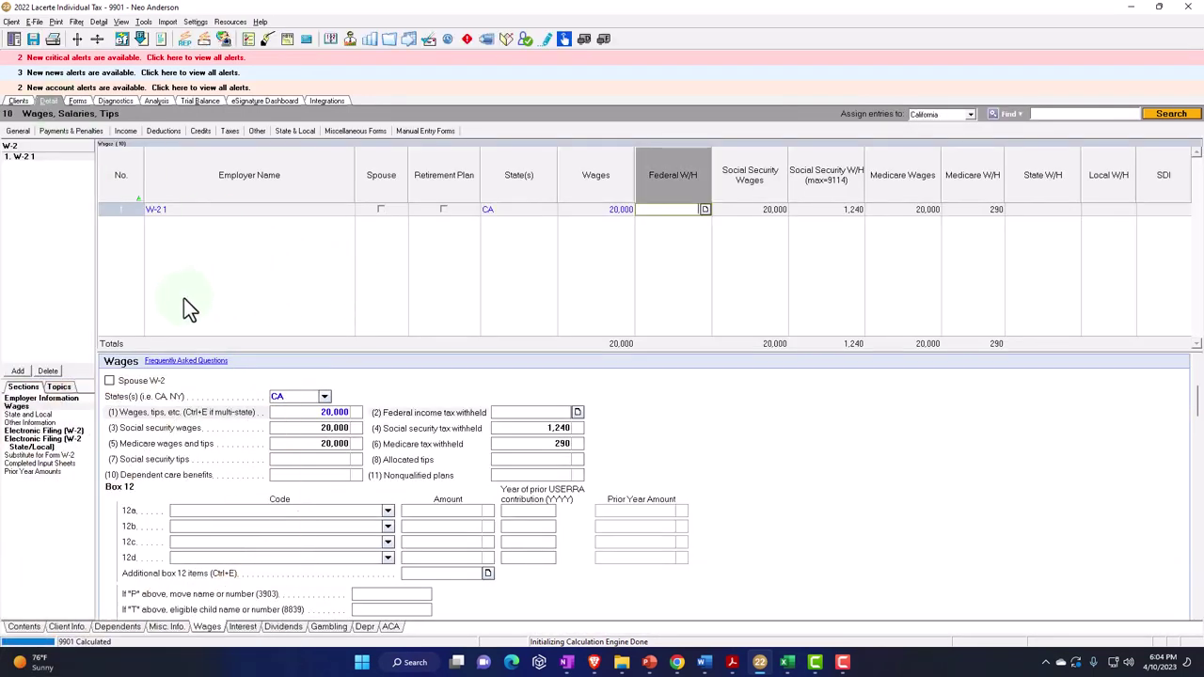
left_click(18, 371)
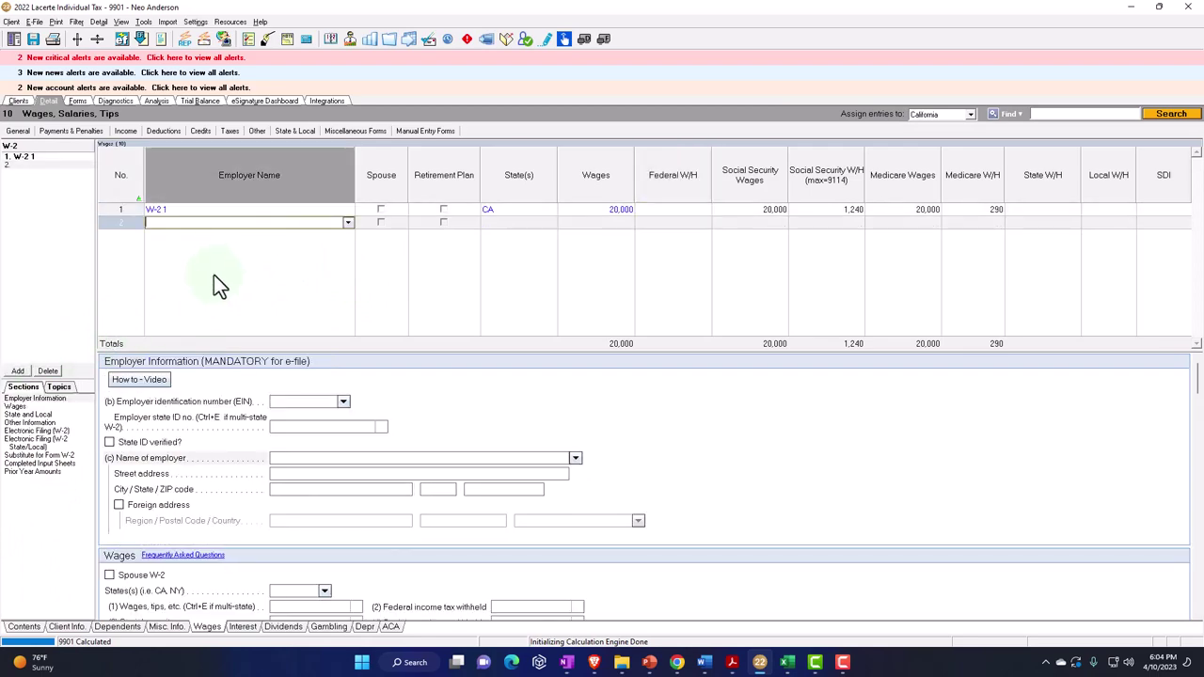
type("W")
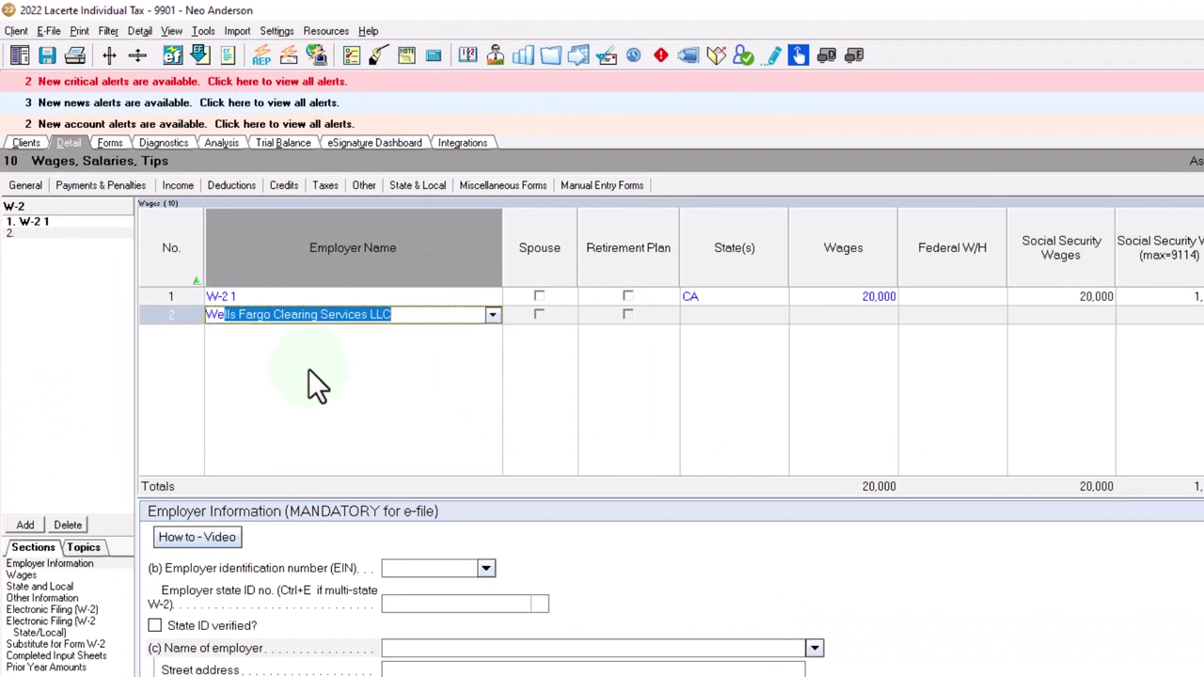
key("Escape")
type("W-")
key("Tab")
key("Tab")
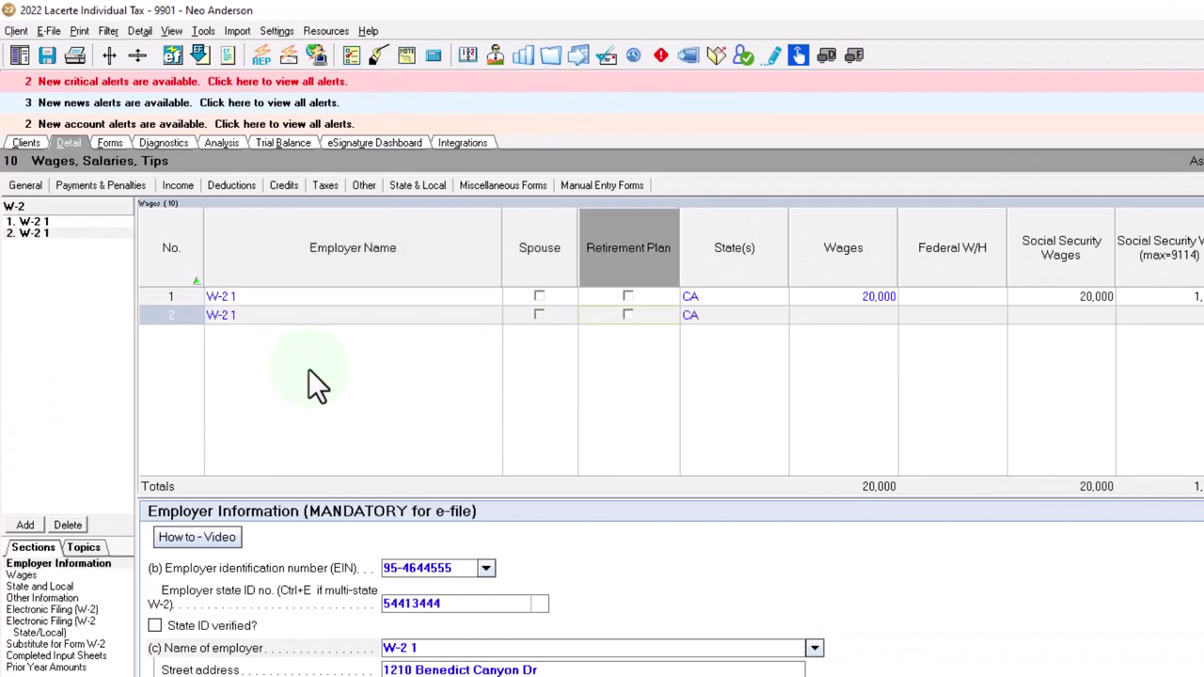
key("Tab")
key("Tab")
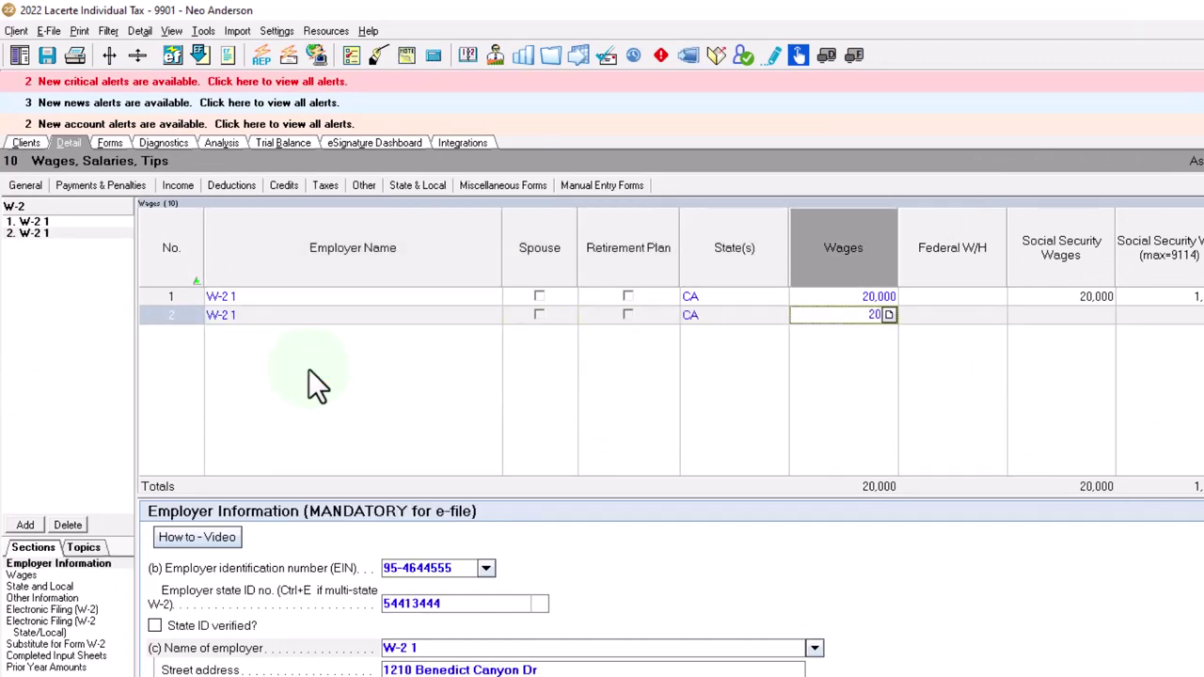
key("Tab")
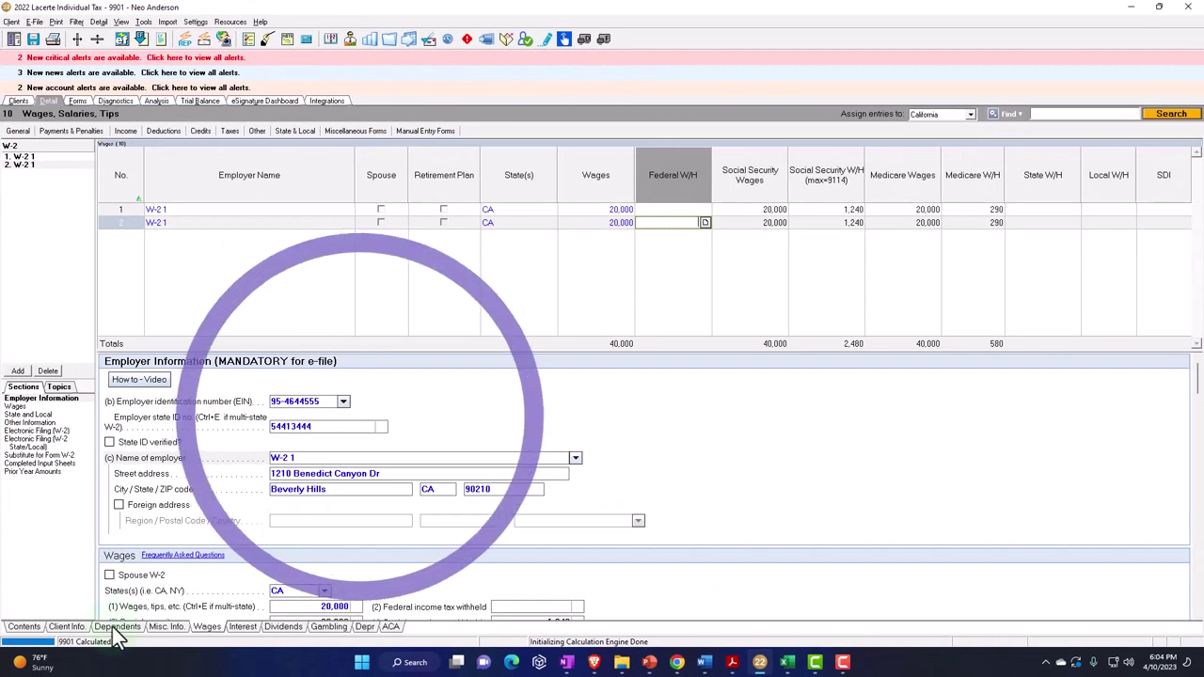
- Review page 1 of the recalculated joint Form 1040
left_click(114, 627)
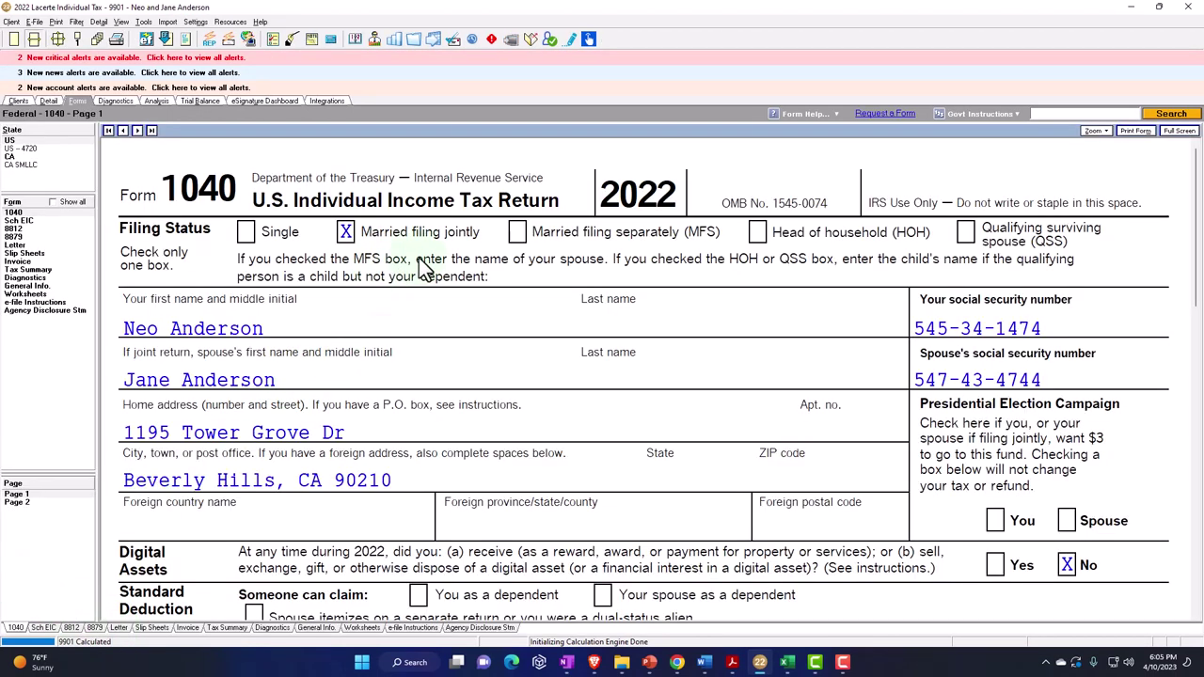
scroll(373, 363, "down", 4)
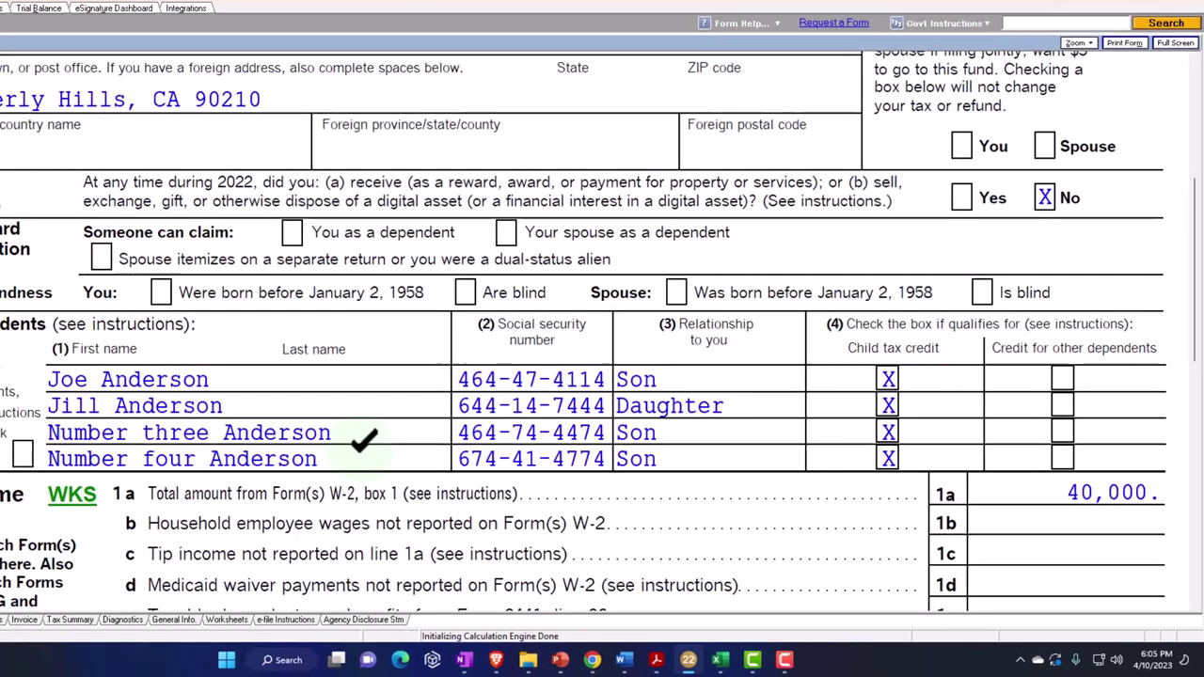
scroll(363, 442, "down", 5)
scroll(367, 460, "down", 2)
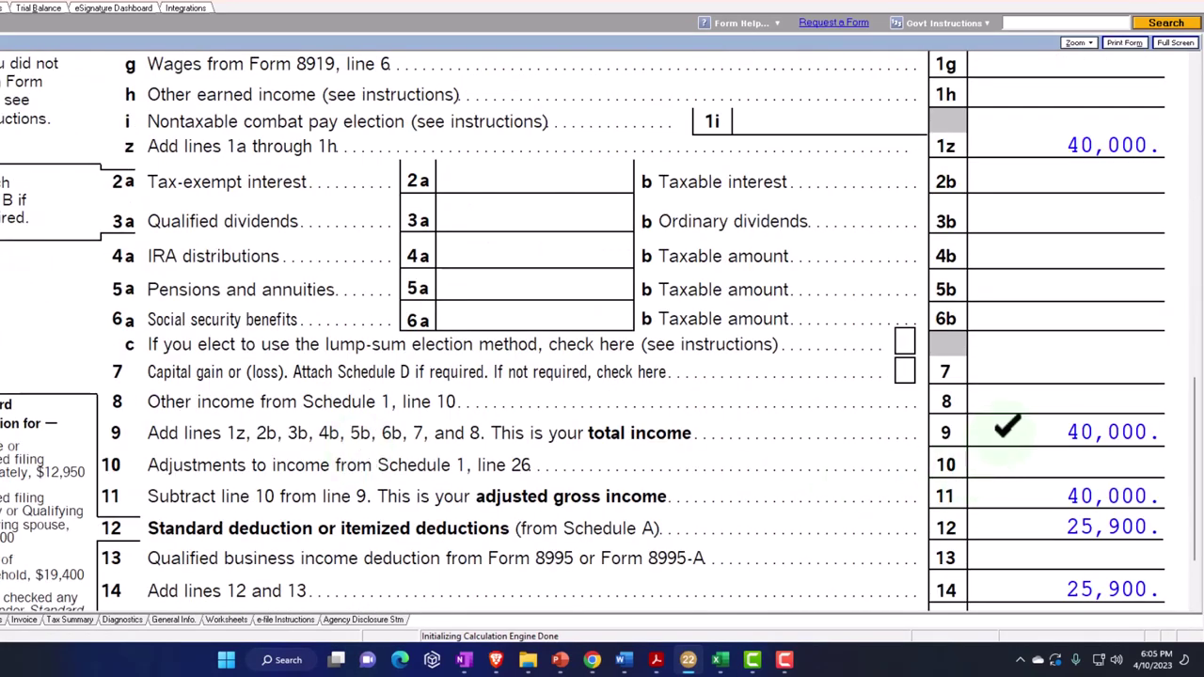
scroll(1002, 423, "down", 1)
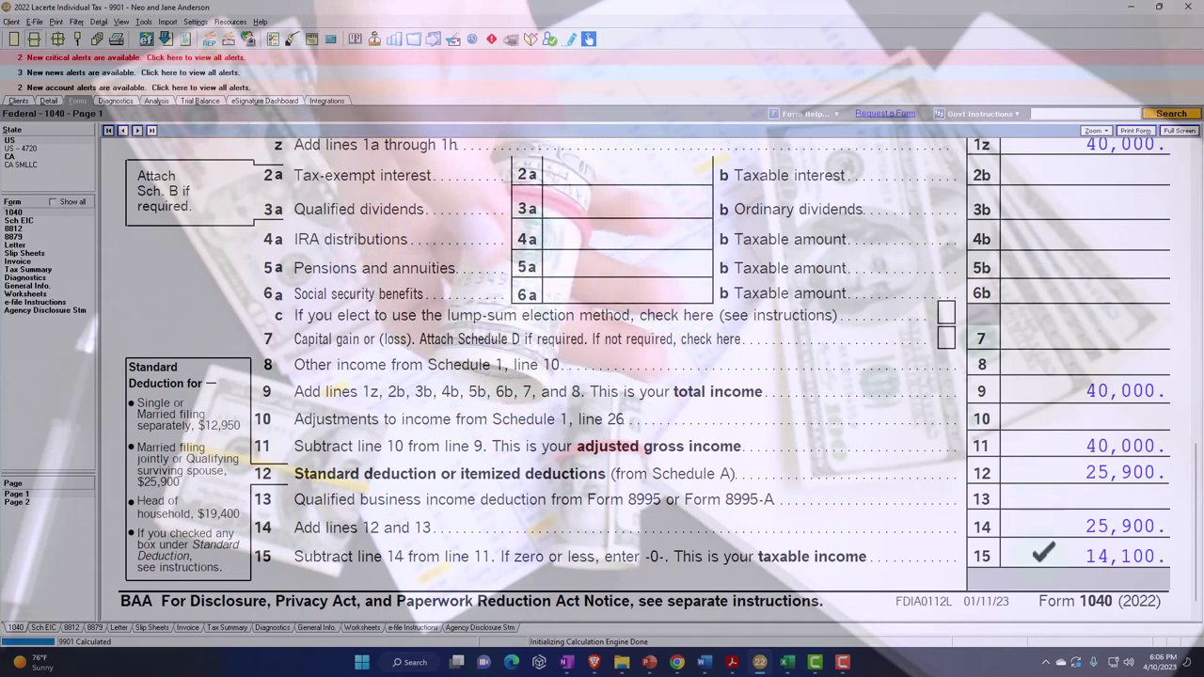
- Check page 2 lines 27–34 for the 4,036 EIC and 9,661 overpayment, then return to Excel
left_click(17, 501)
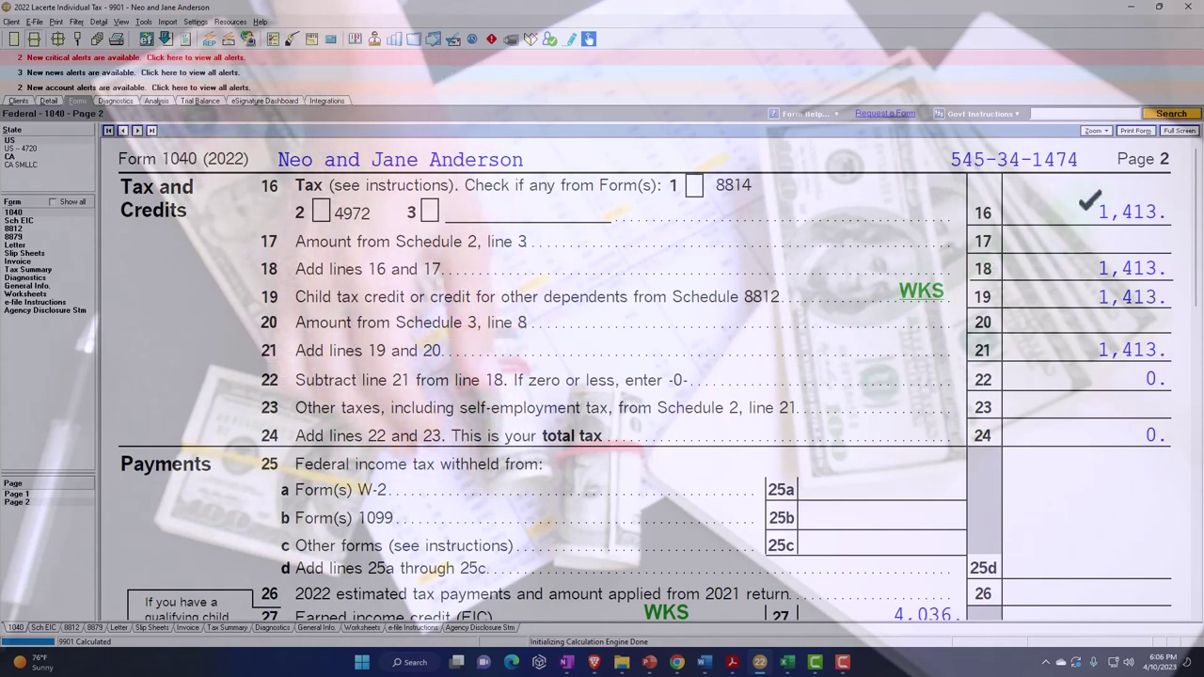
scroll(646, 376, "down", 2)
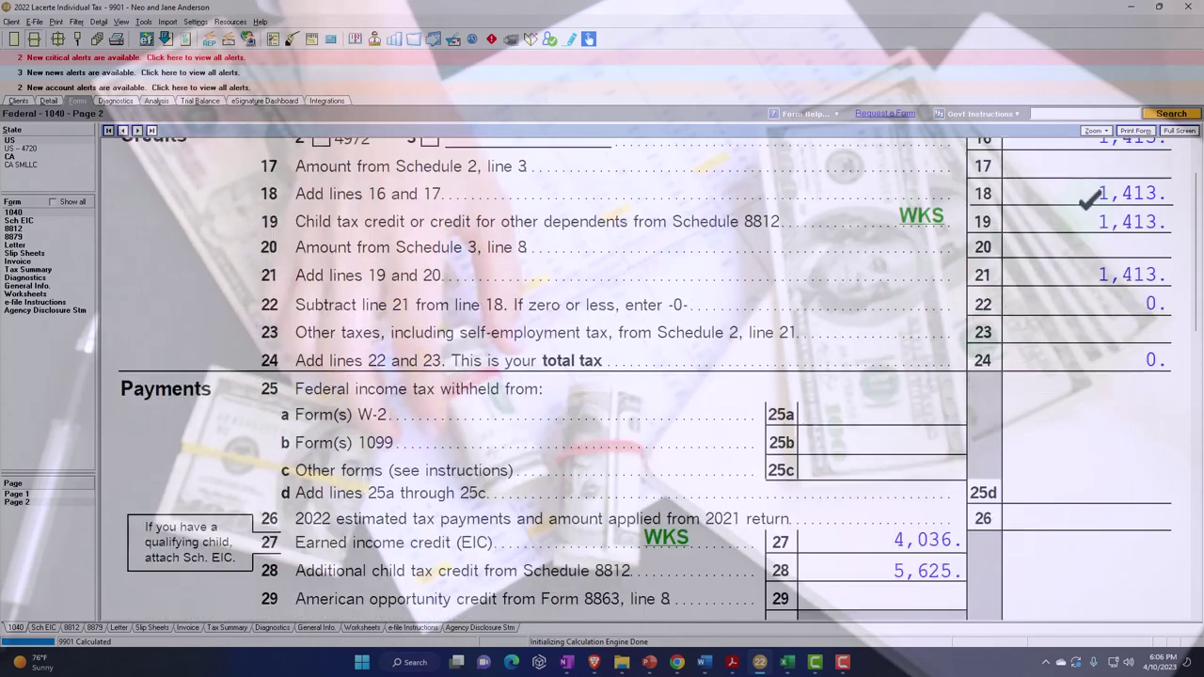
scroll(1089, 215, "down", 4)
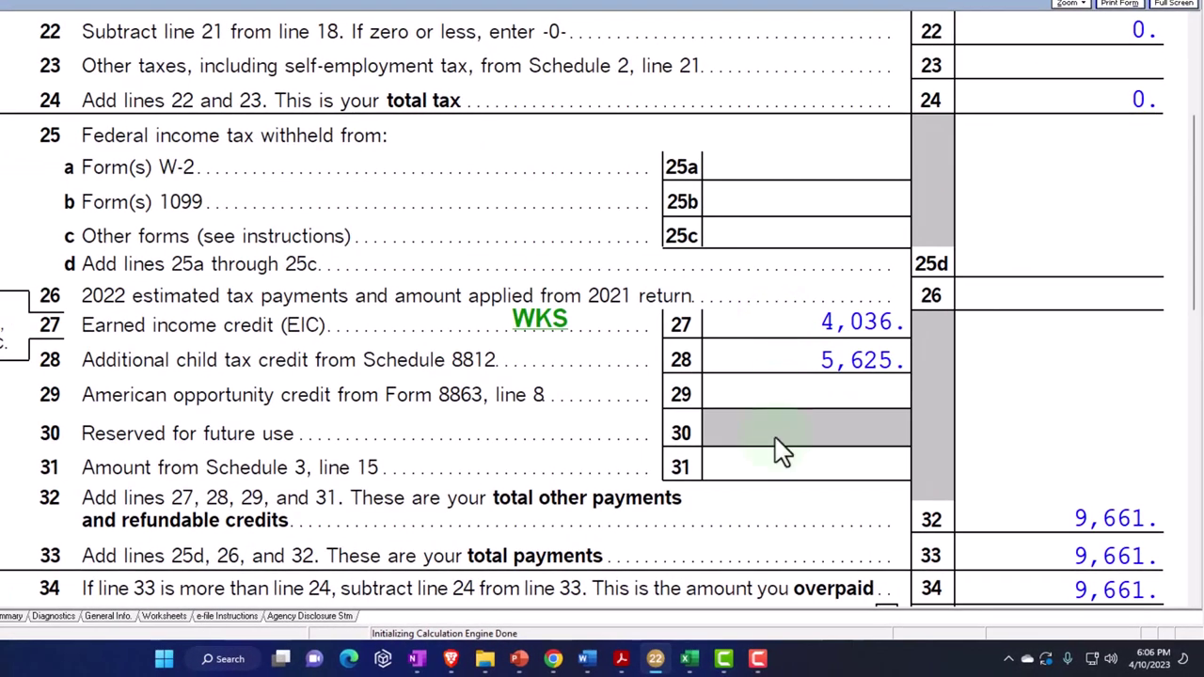
left_click(690, 659)
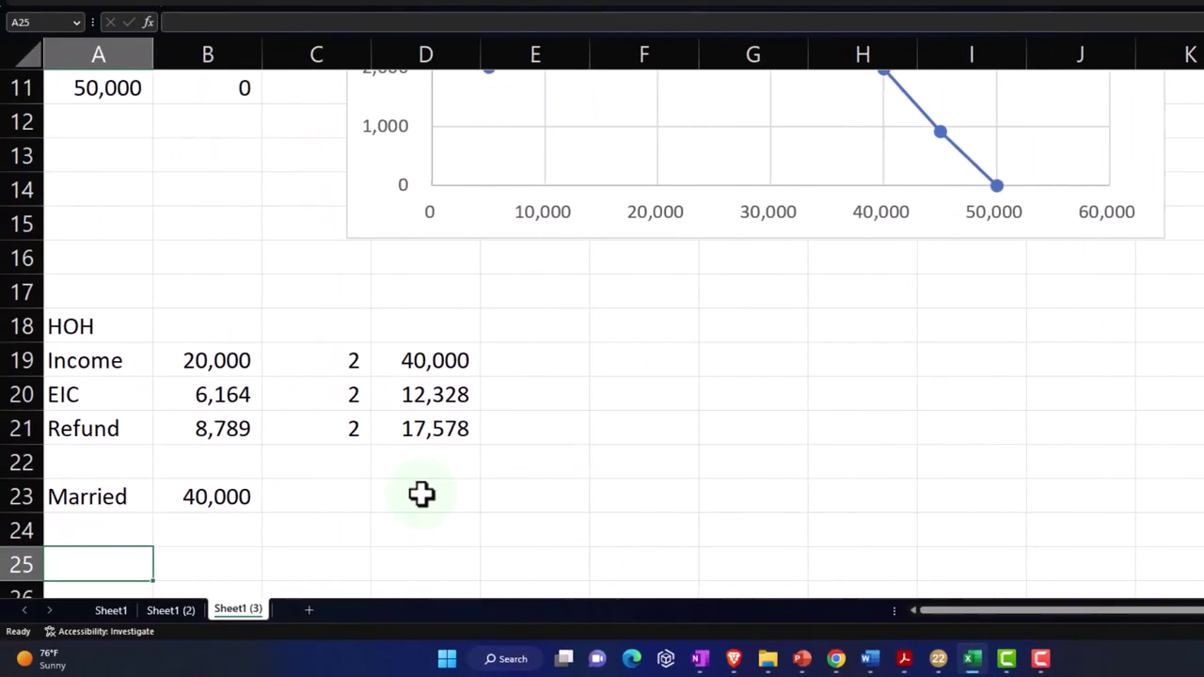
- Link A24's label to the HOH EIC label above and enter 4,036 in B24
left_click(143, 519)
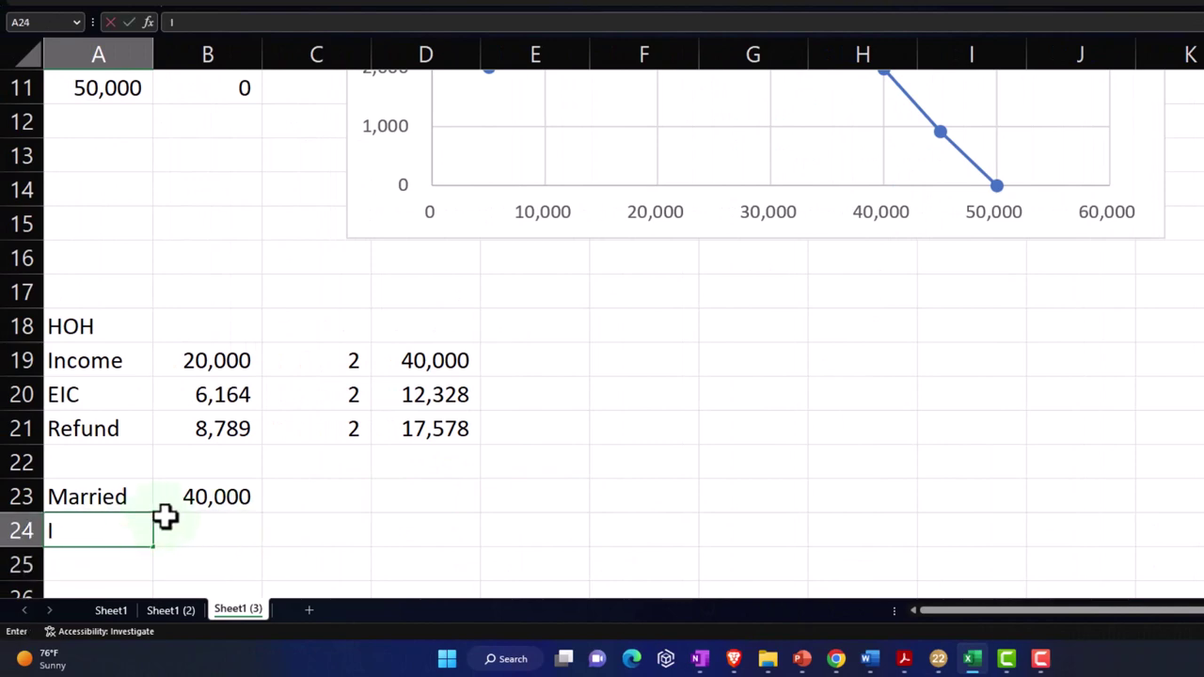
type("+")
key("Up")
key("Up")
key("Up")
key("Up")
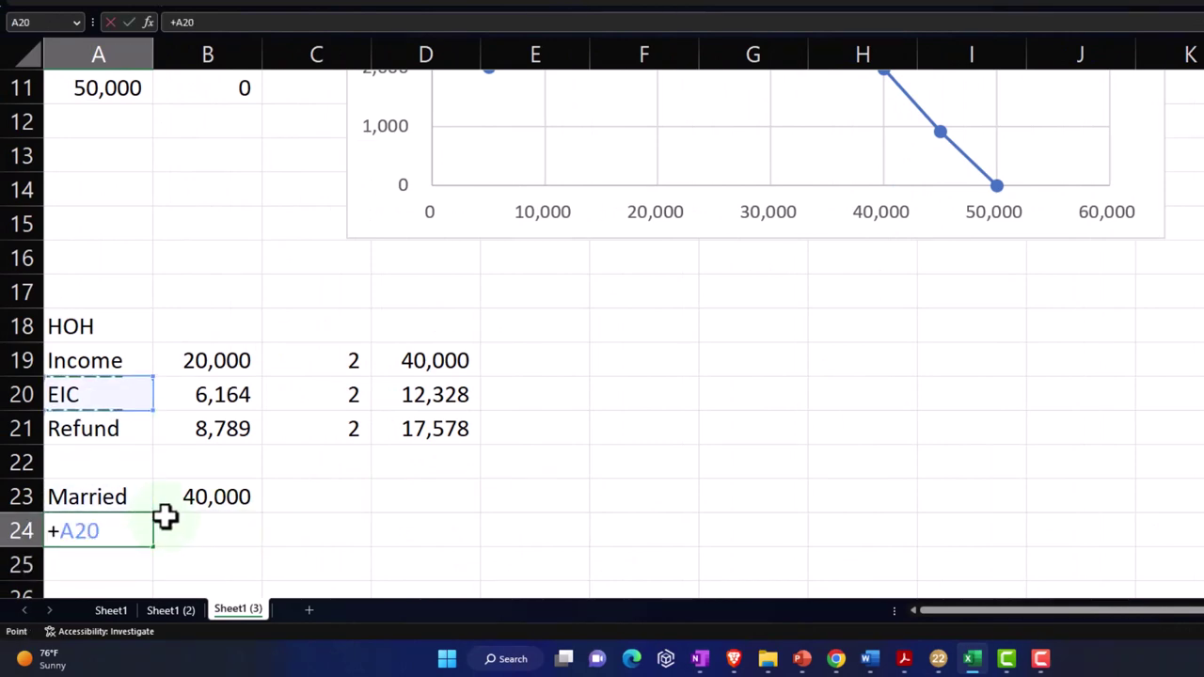
key("Tab")
type("4,036")
key("Return")
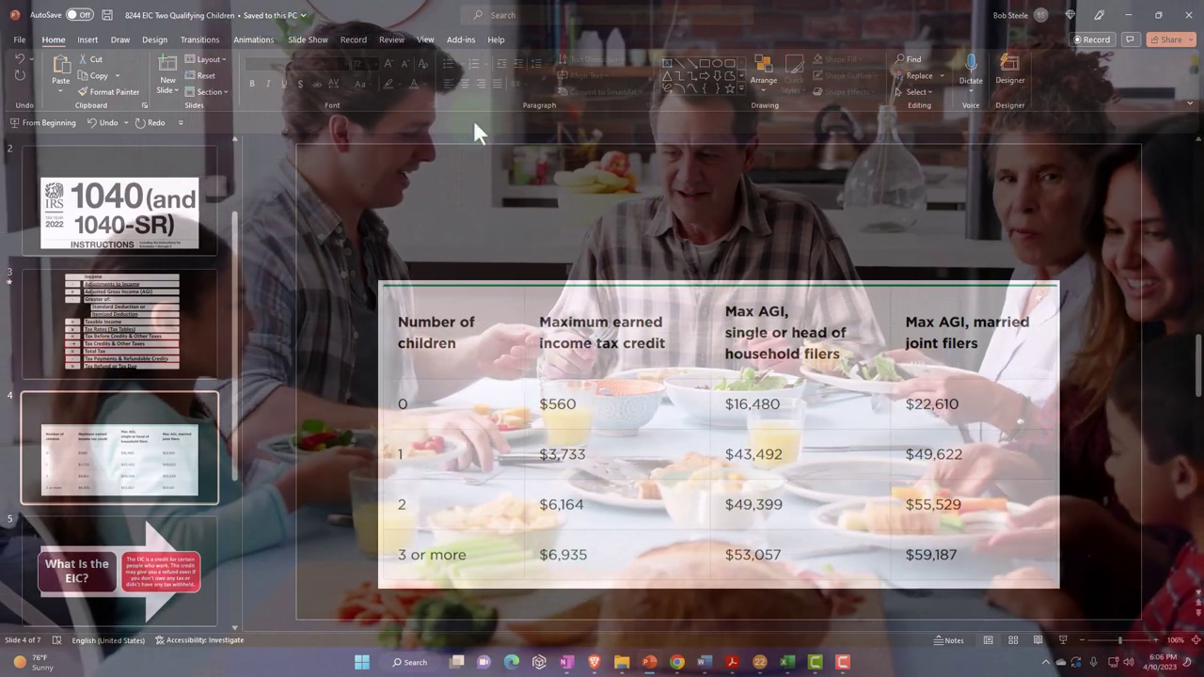
- Drag the PowerPoint window to the right edge to reveal the Excel workbook
left_click_drag(442, 14, 1194, 16)
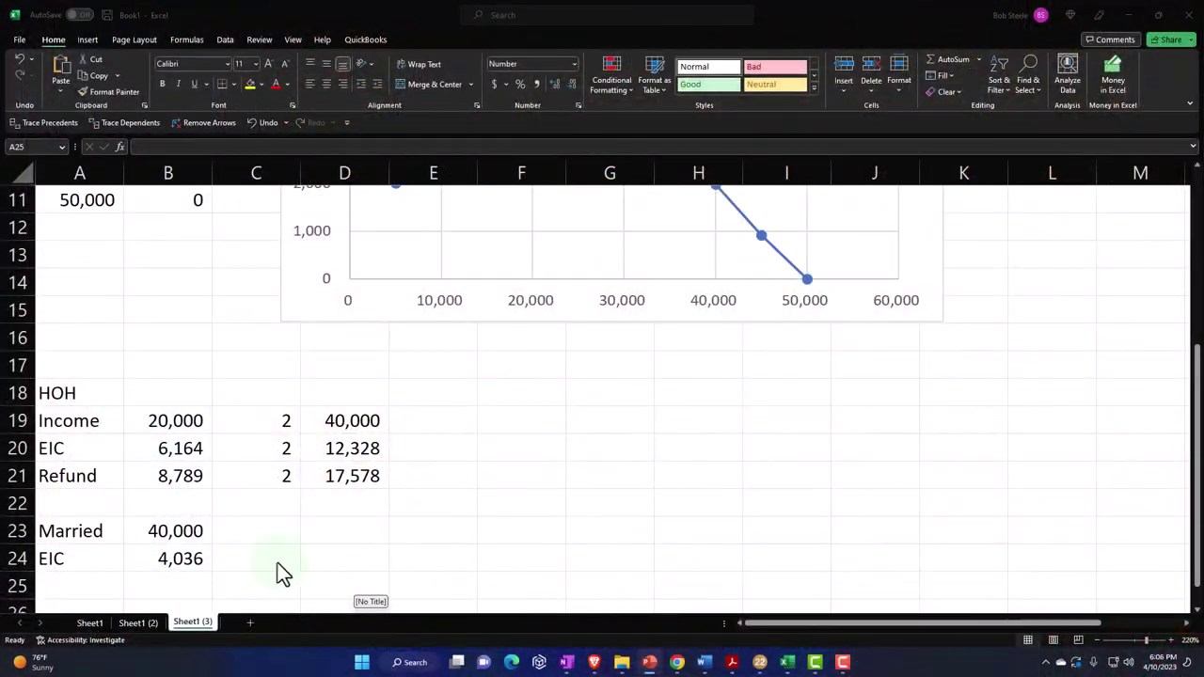
- Label cell A25 'Refund', correcting its spelling
left_click(95, 580)
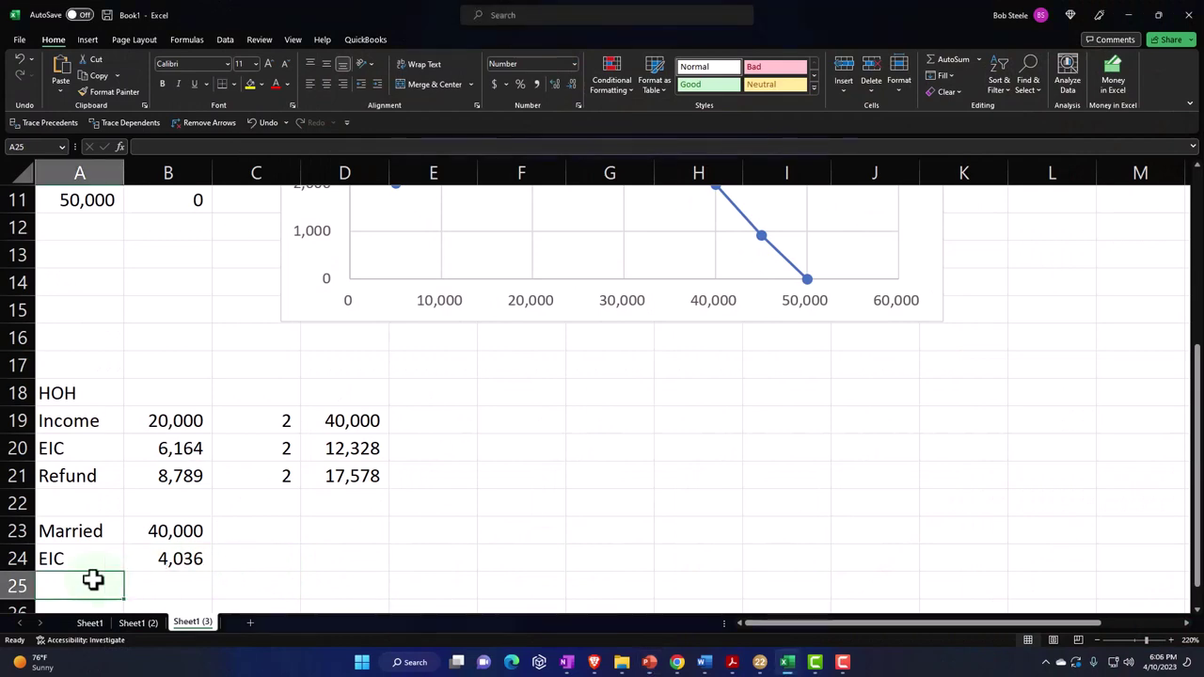
type("Refund")
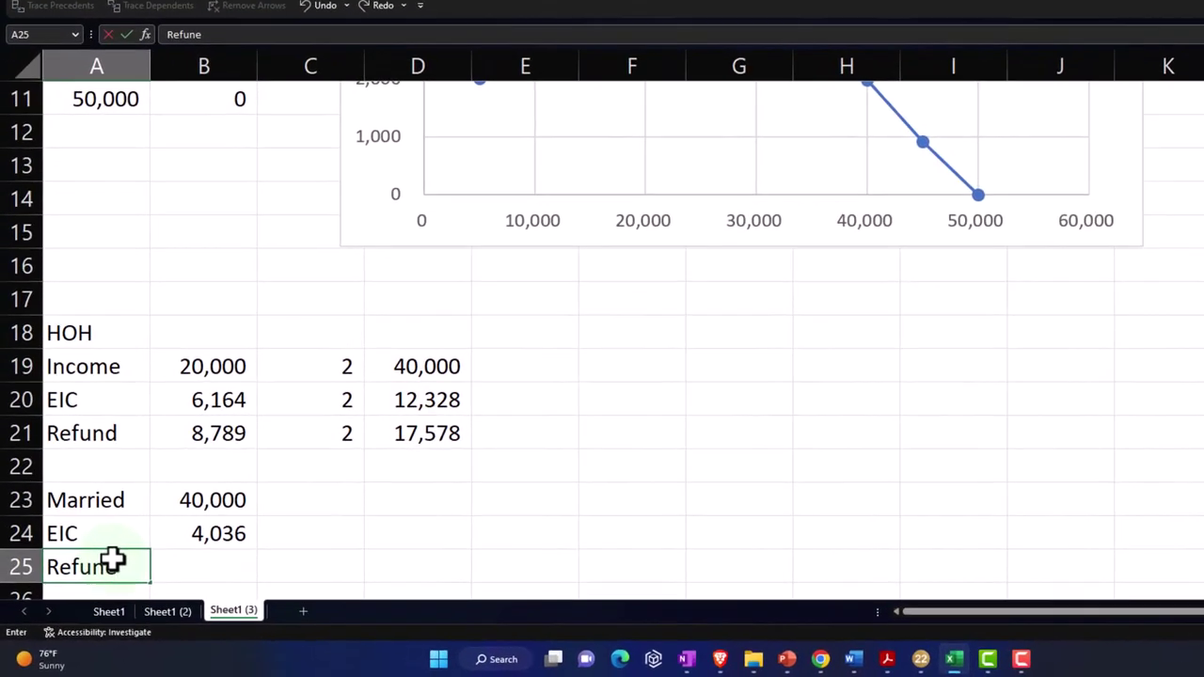
key("Tab")
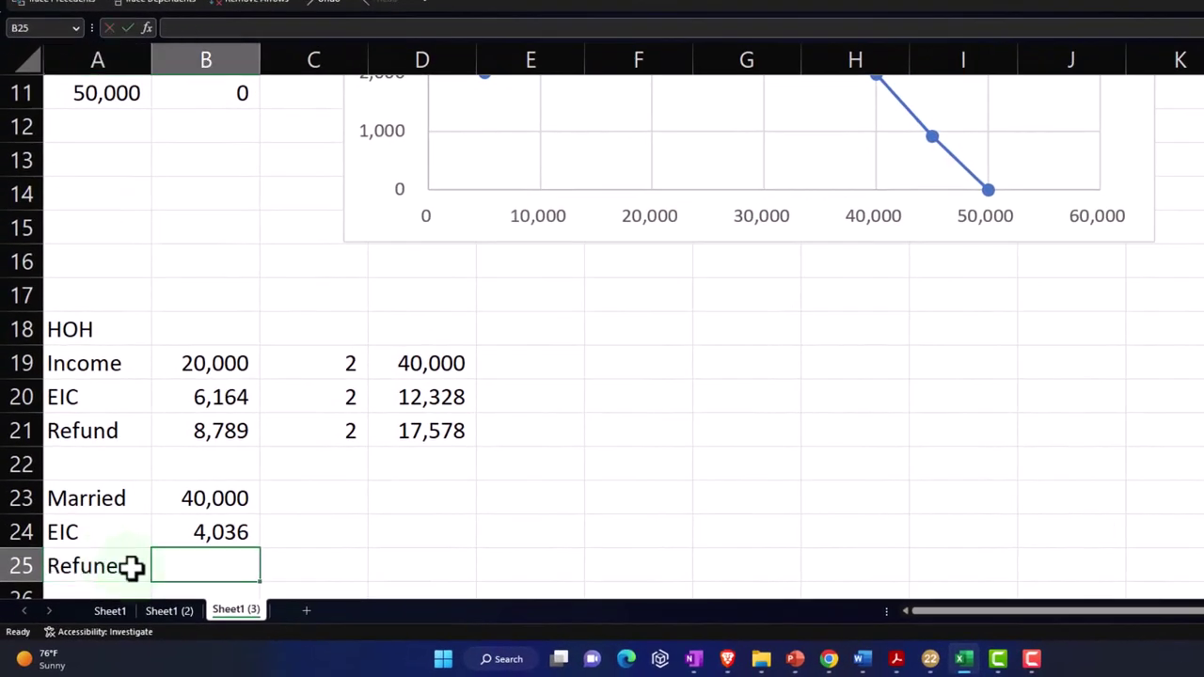
double_click(130, 565)
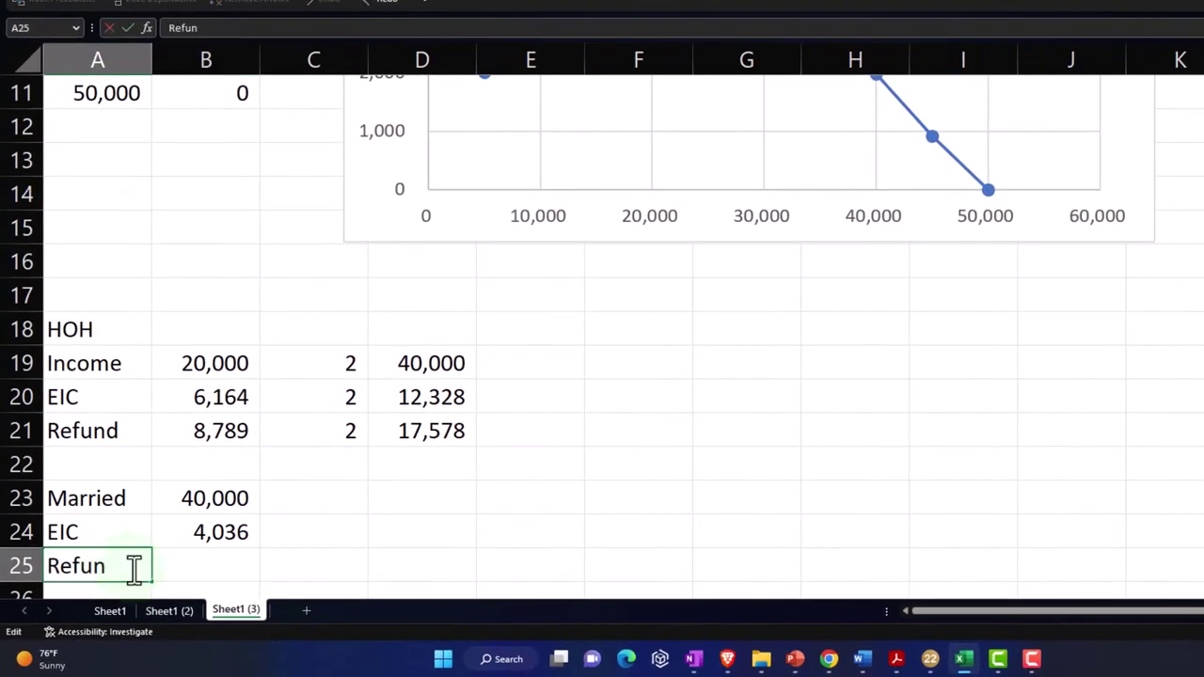
key("Tab")
- Enter the Lacerte refund of 9661 in B25 and compare it with the HOH refund formula in D21
left_click(930, 658)
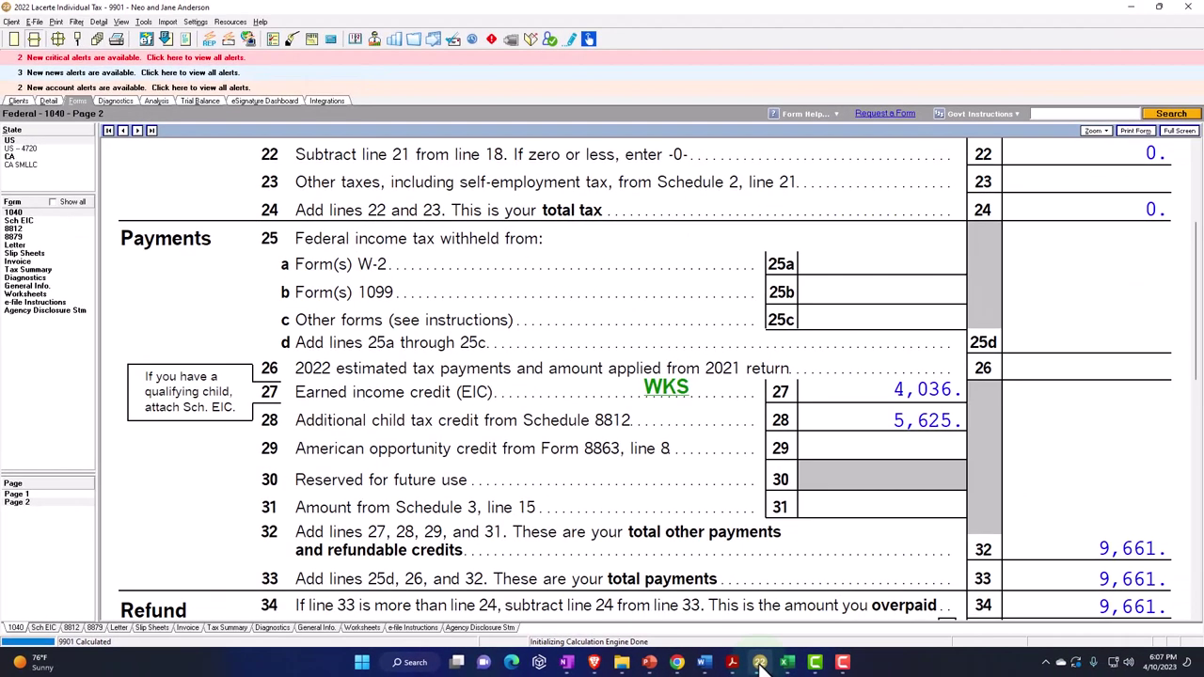
scroll(734, 527, "down", 3)
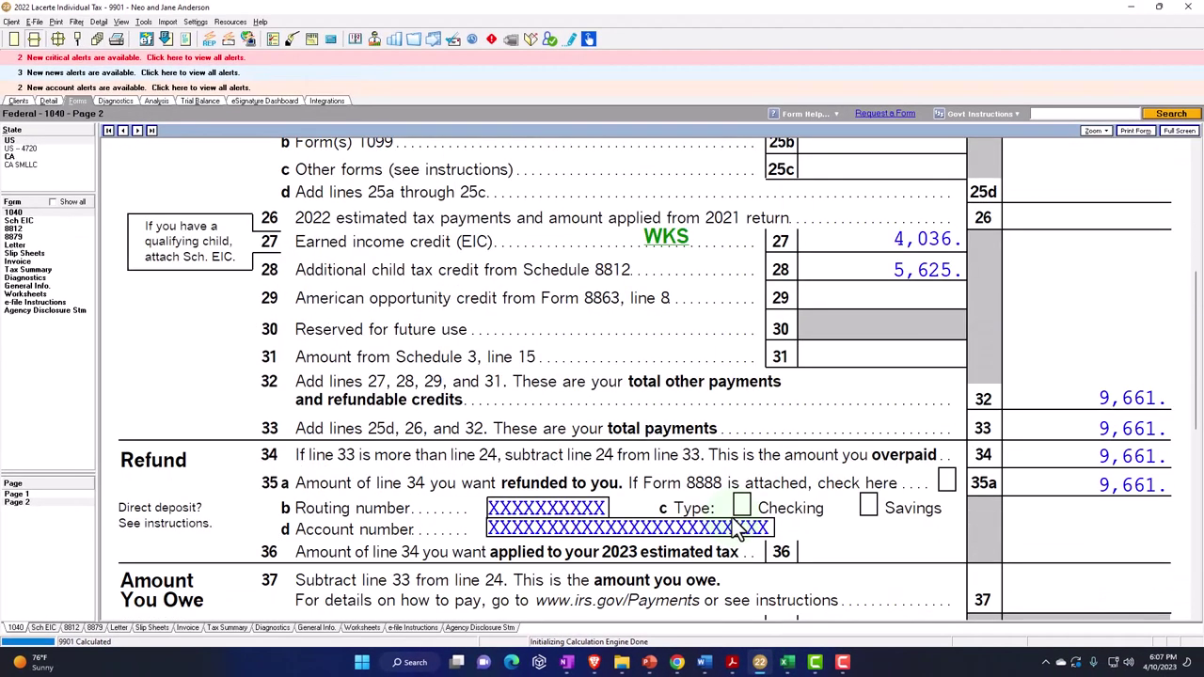
left_click(787, 662)
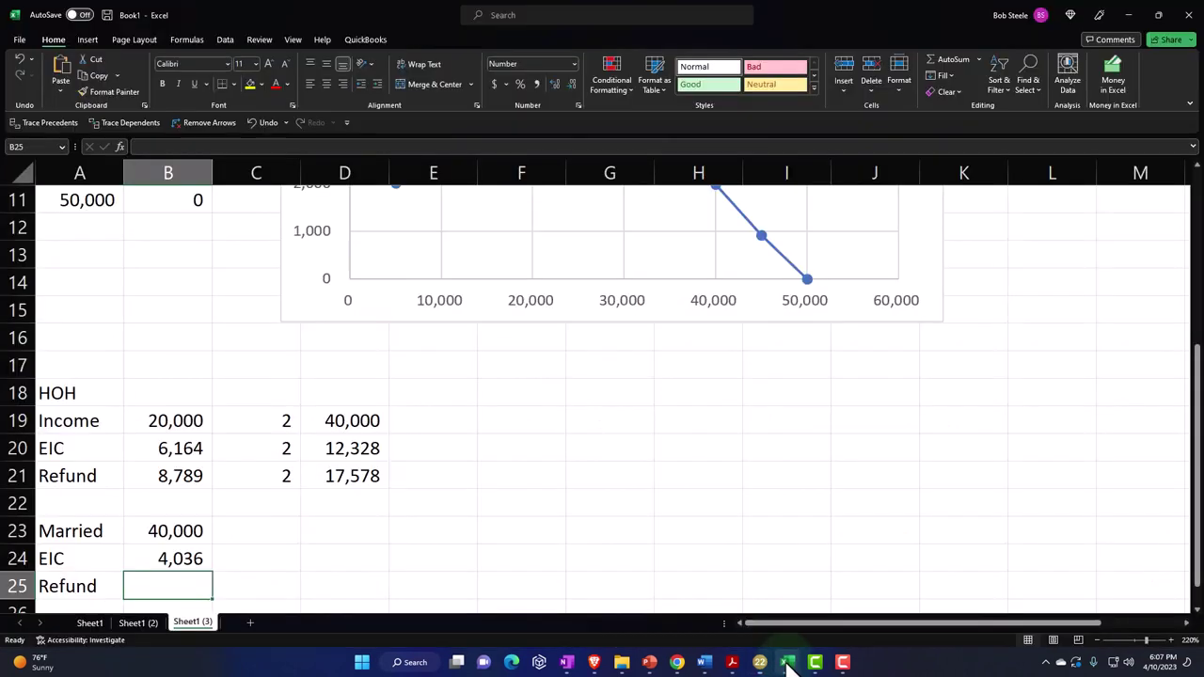
type("9661")
key("Return")
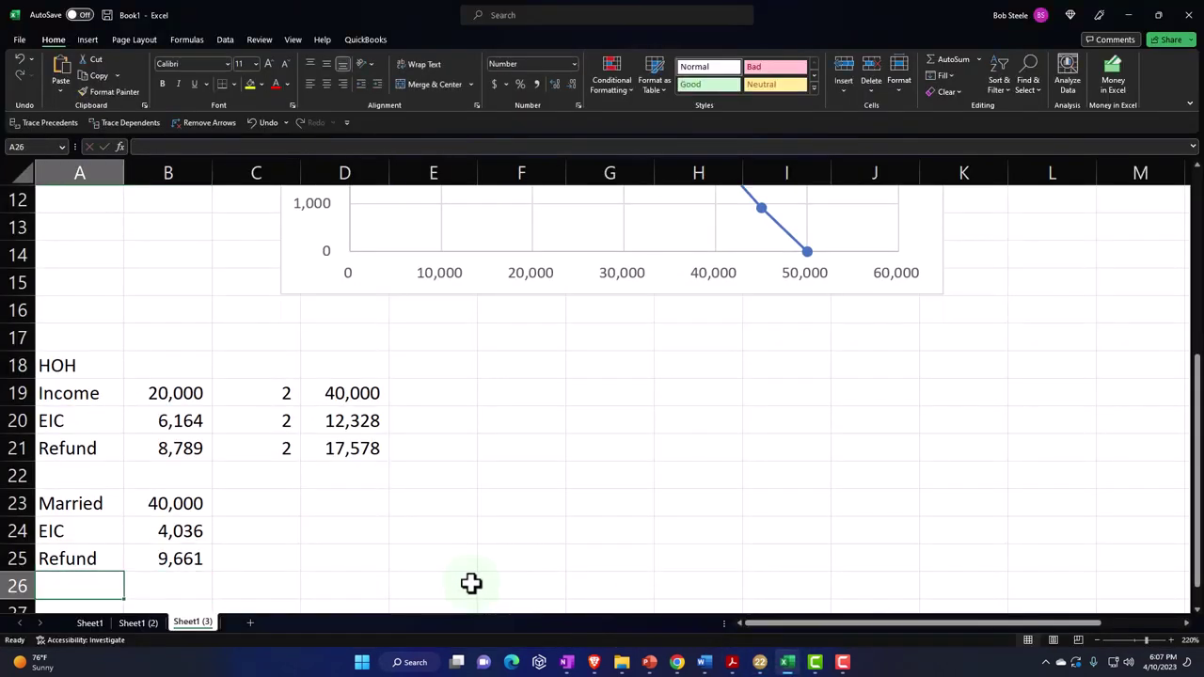
key("Up")
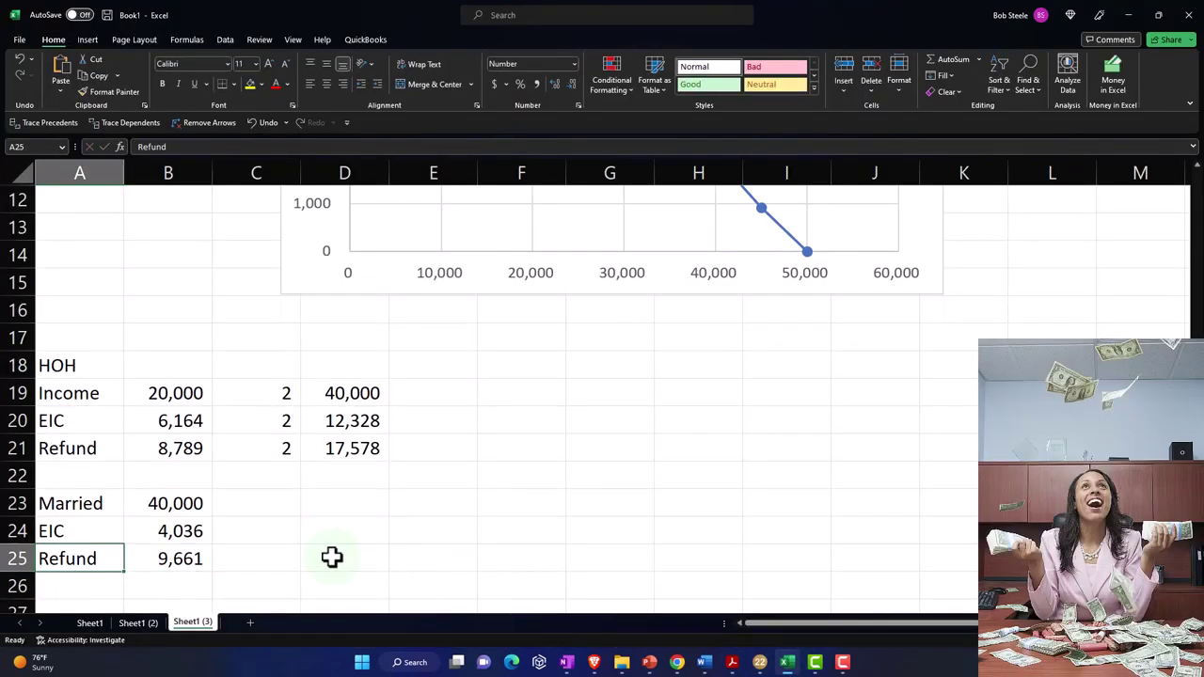
left_click(178, 559)
left_click(347, 452)
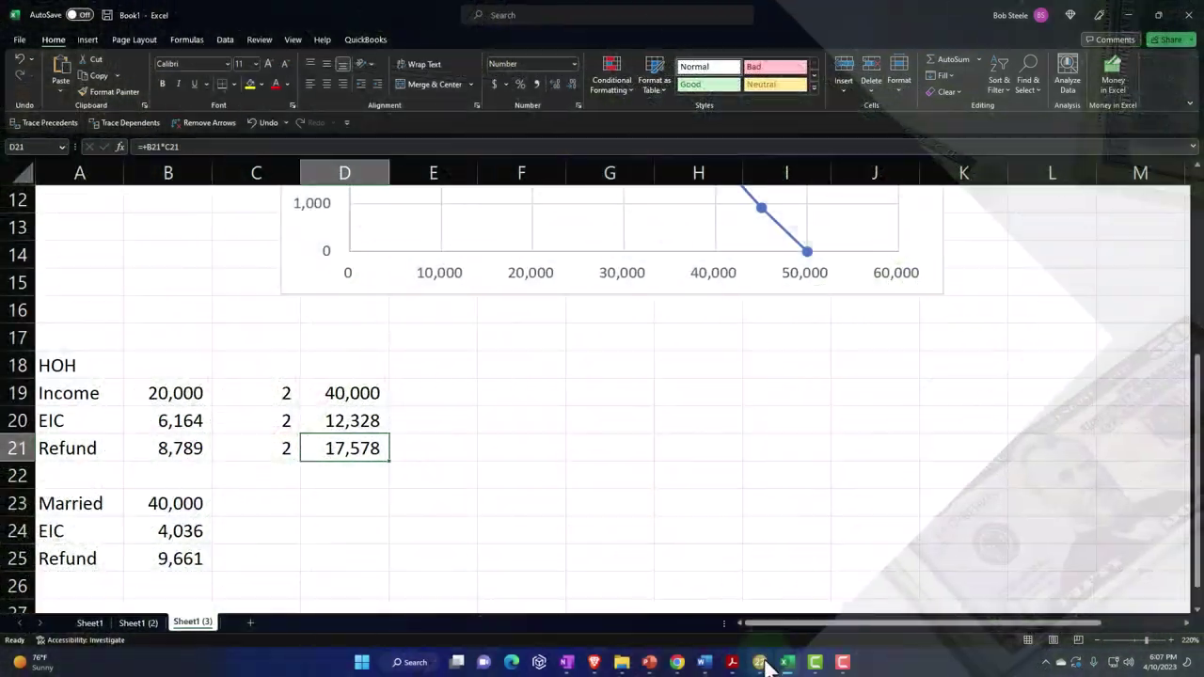
- Review the joint 1040's page 1 income lines and page 2 lines 22–34 with the 4,036 EIC
left_click(761, 662)
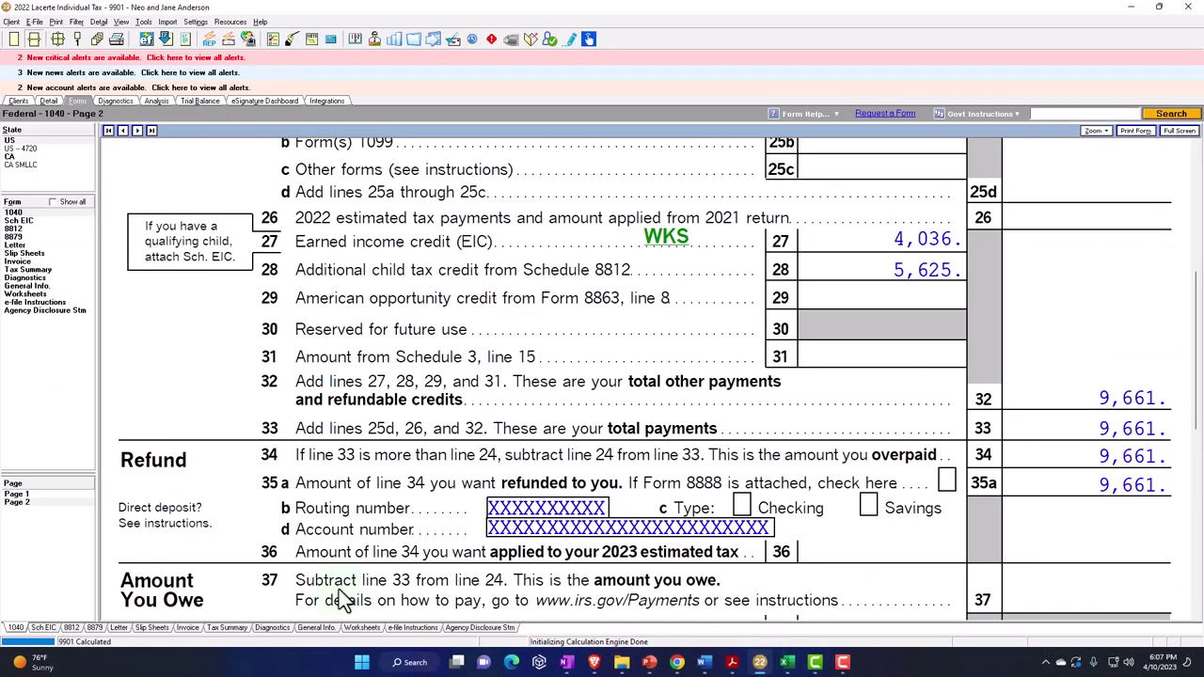
left_click(21, 494)
scroll(635, 484, "down", 5)
scroll(635, 484, "down", 8)
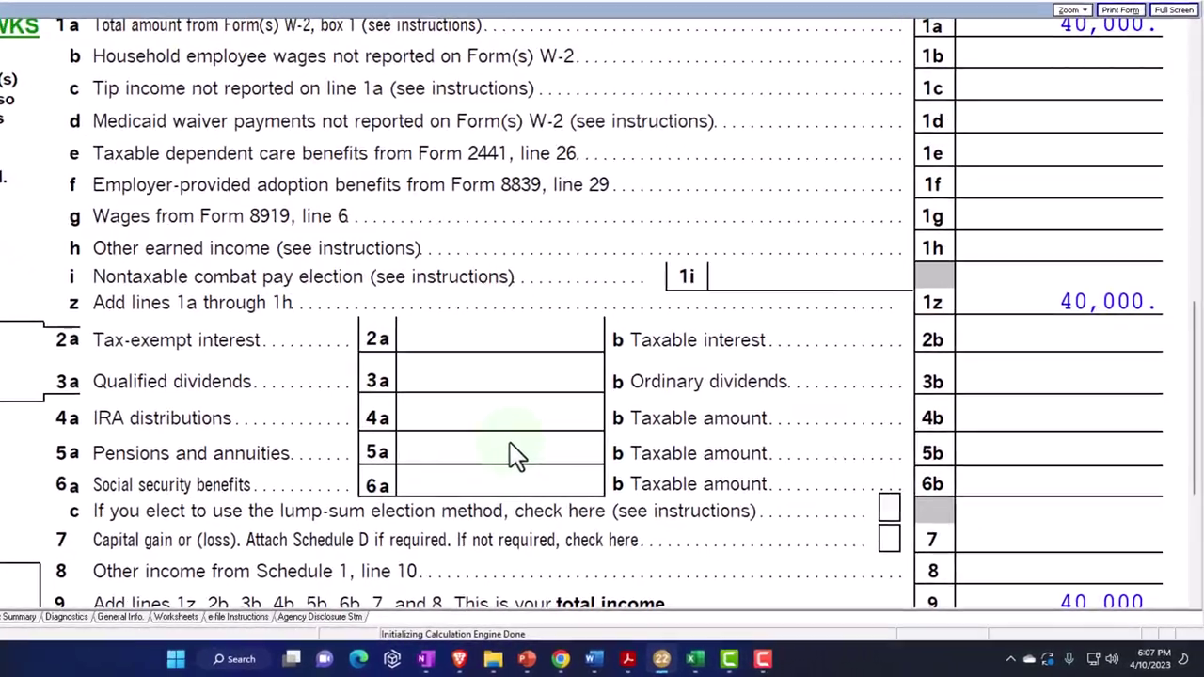
scroll(514, 456, "down", 3)
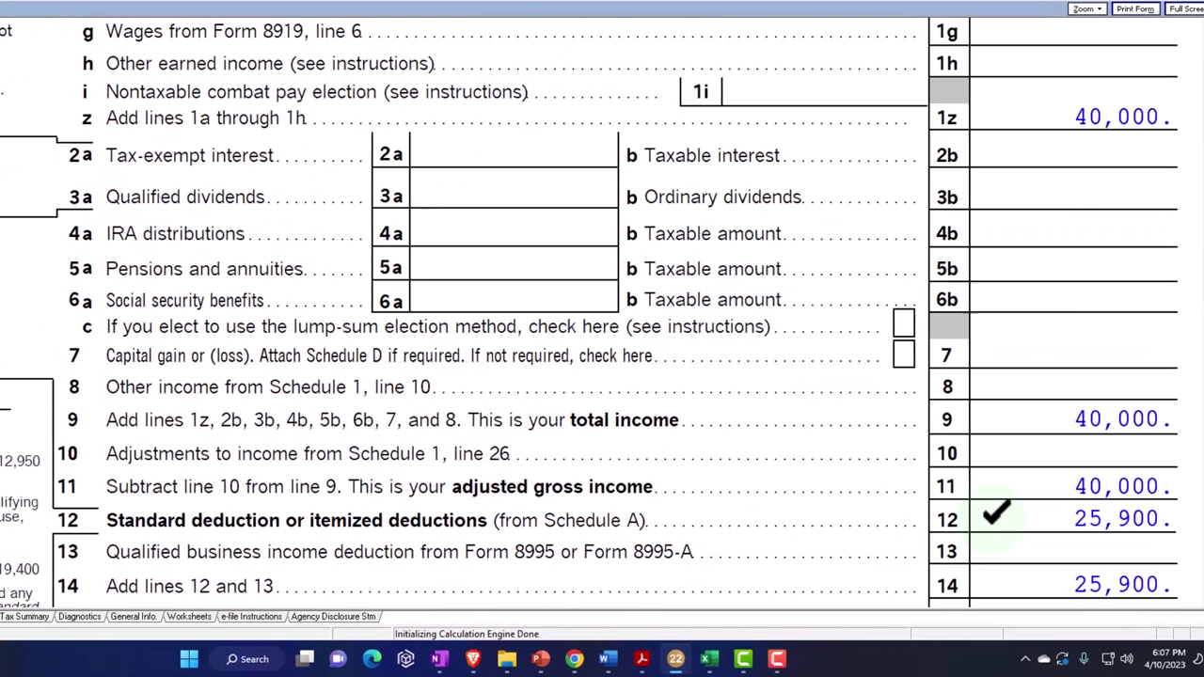
left_click(55, 465)
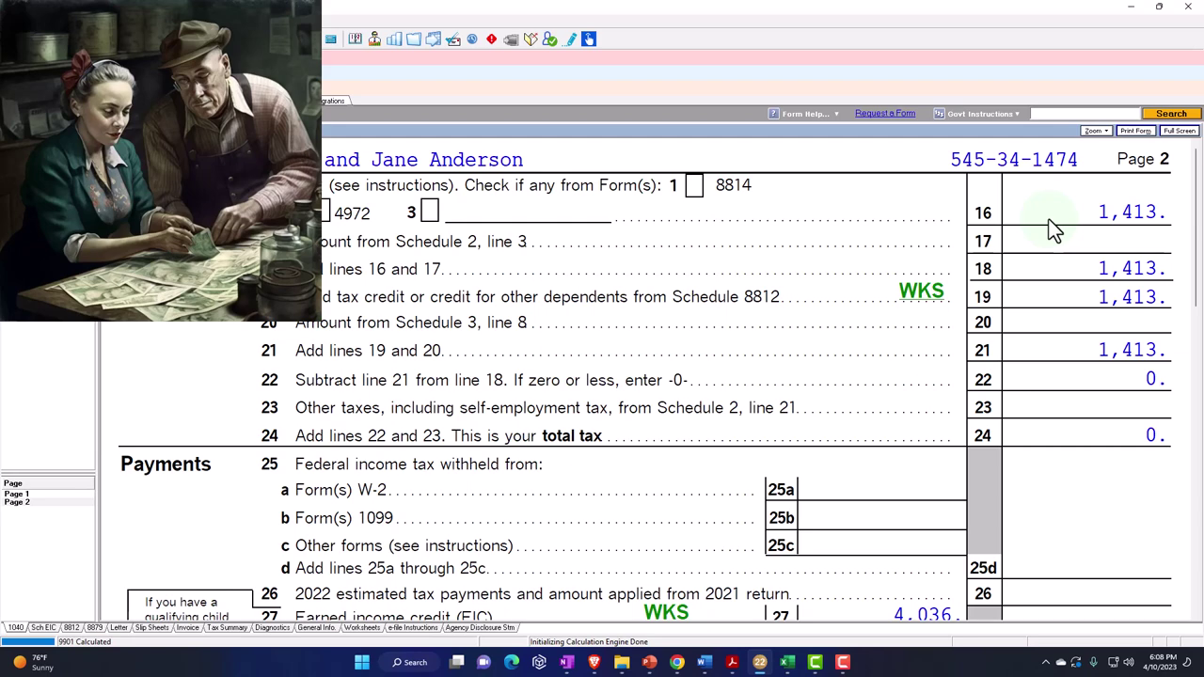
scroll(1021, 330, "down", 5)
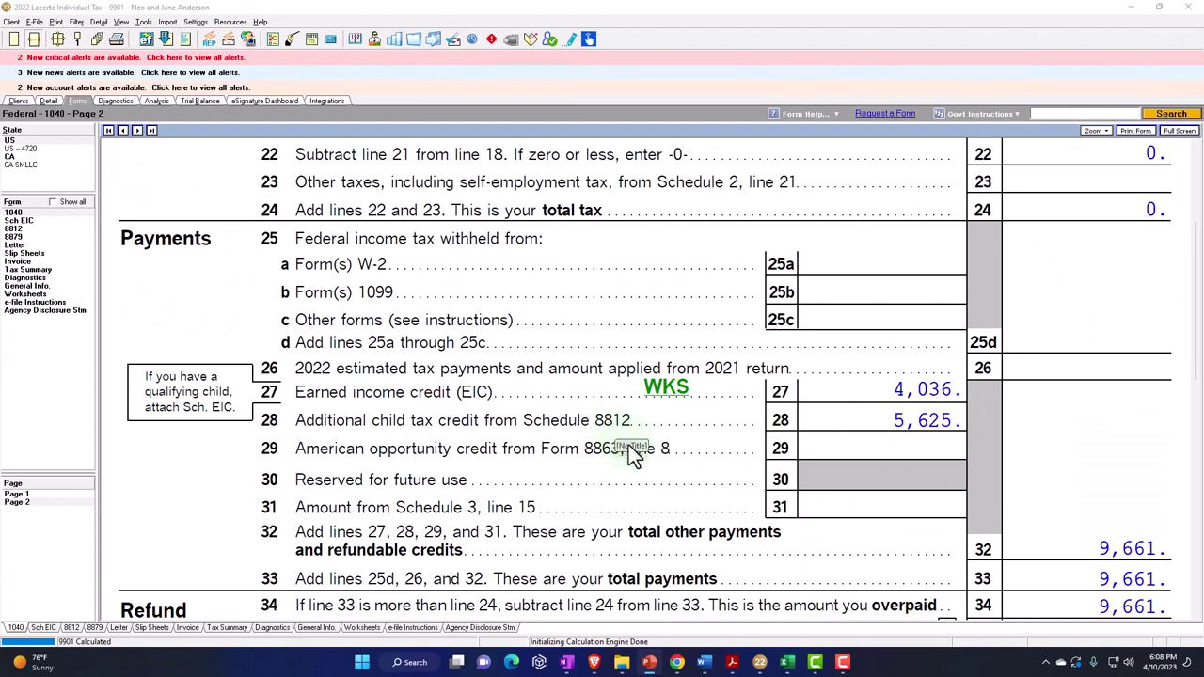
- Return to Form 1040 page 1 and scroll to the 40,000 of wages on line 1z
left_click(46, 495)
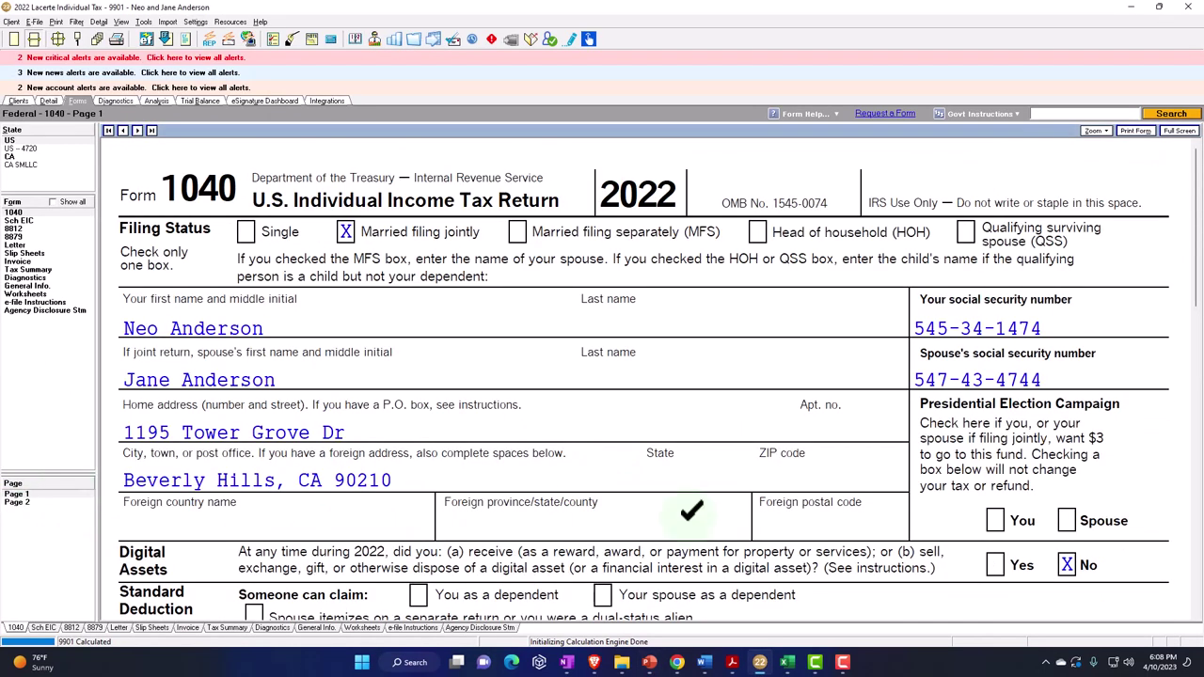
scroll(770, 500, "down", 10)
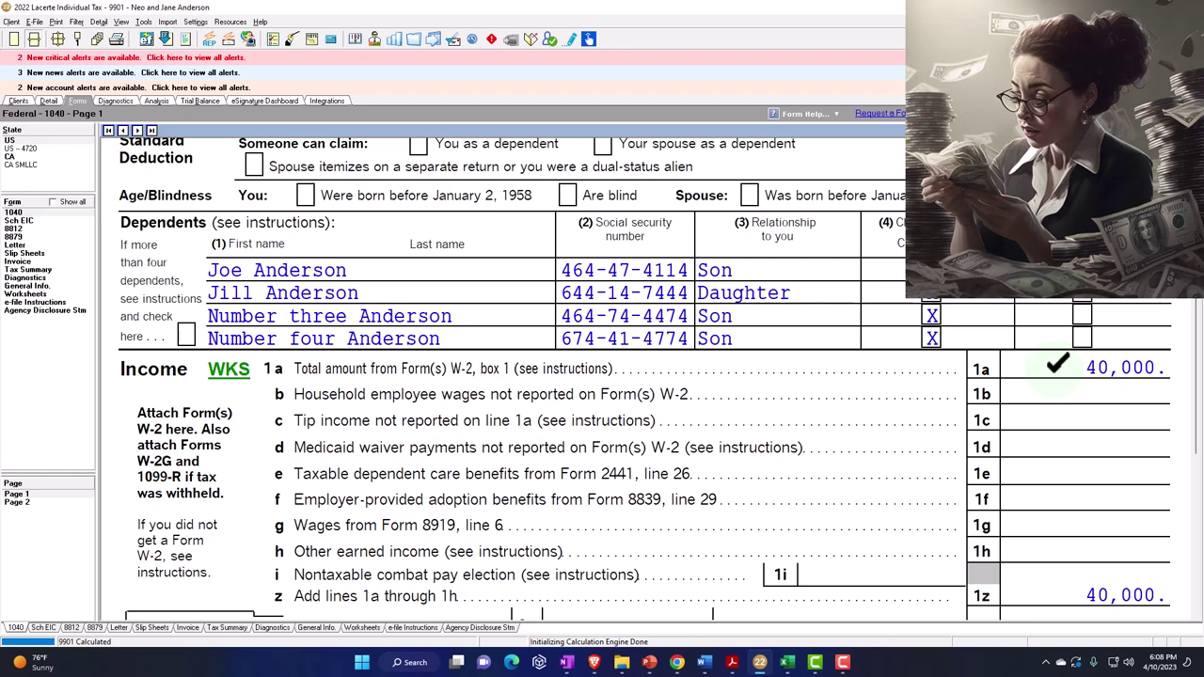
scroll(1057, 365, "down", 3)
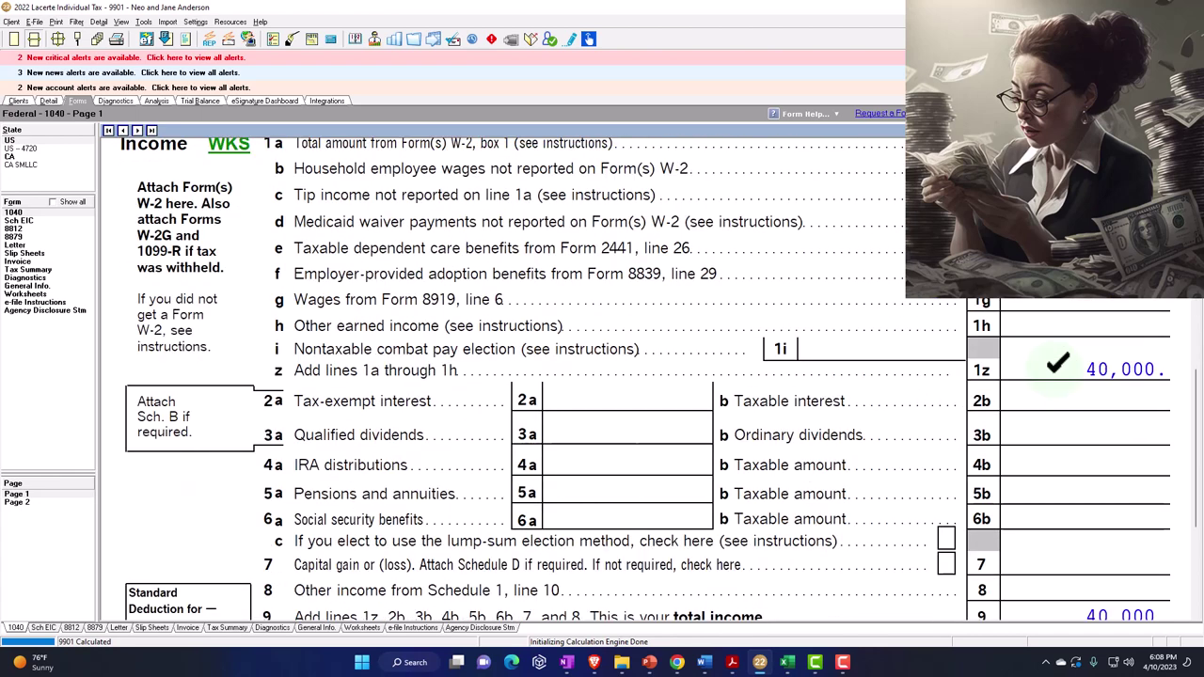